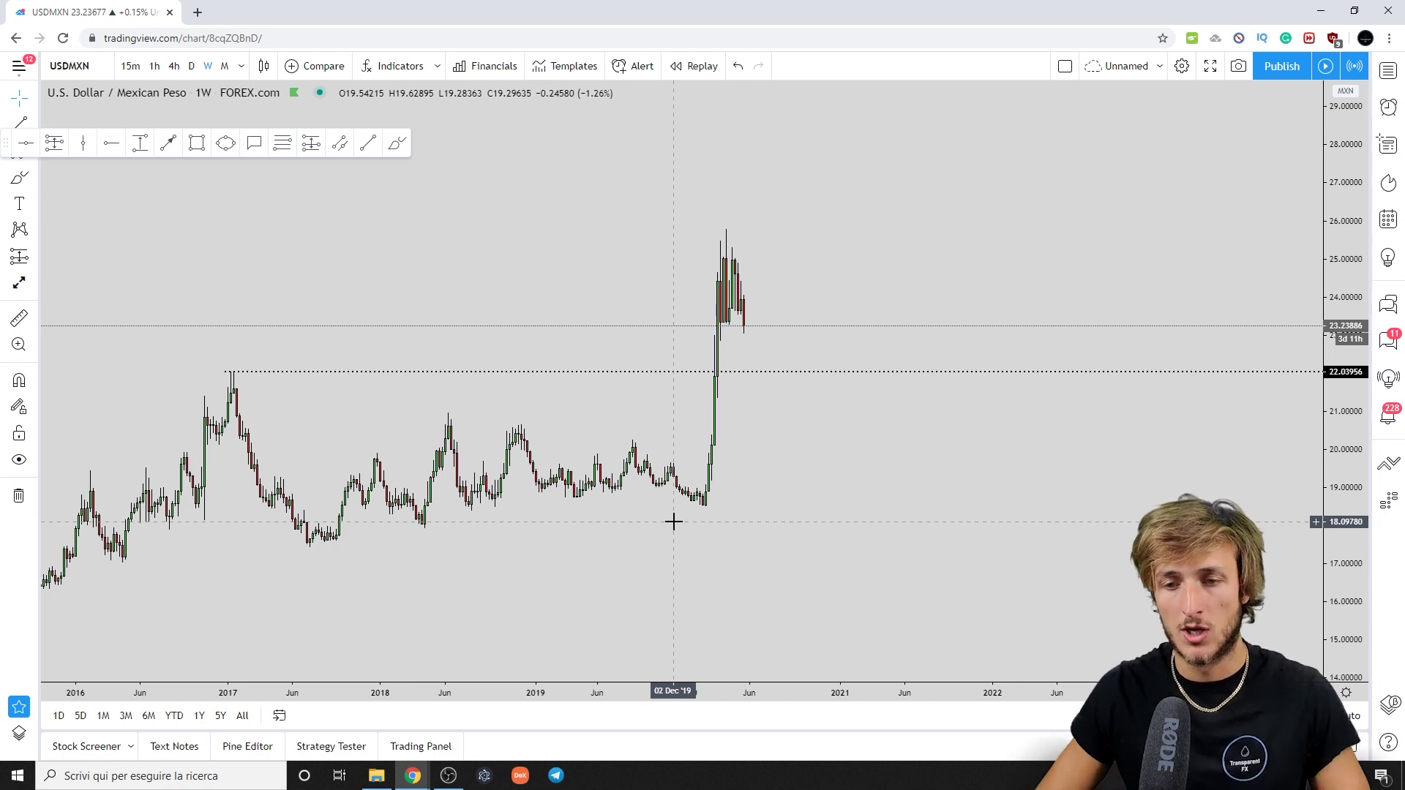
# Zoom the chart, enlarge the candles, and circle the 2017 peak in red with the Brush.
pyautogui.click(668, 649)
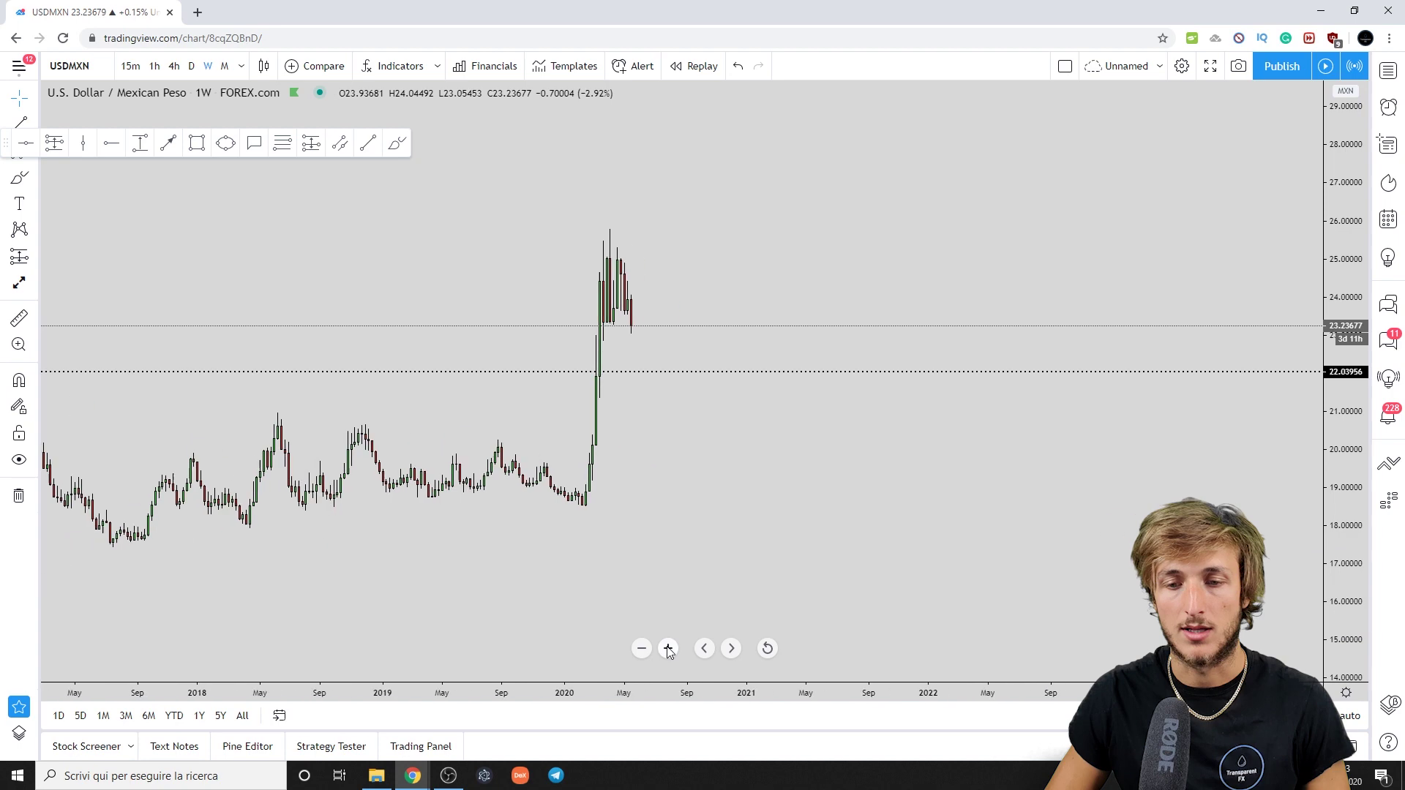
pyautogui.scroll(-3, 614, 517)
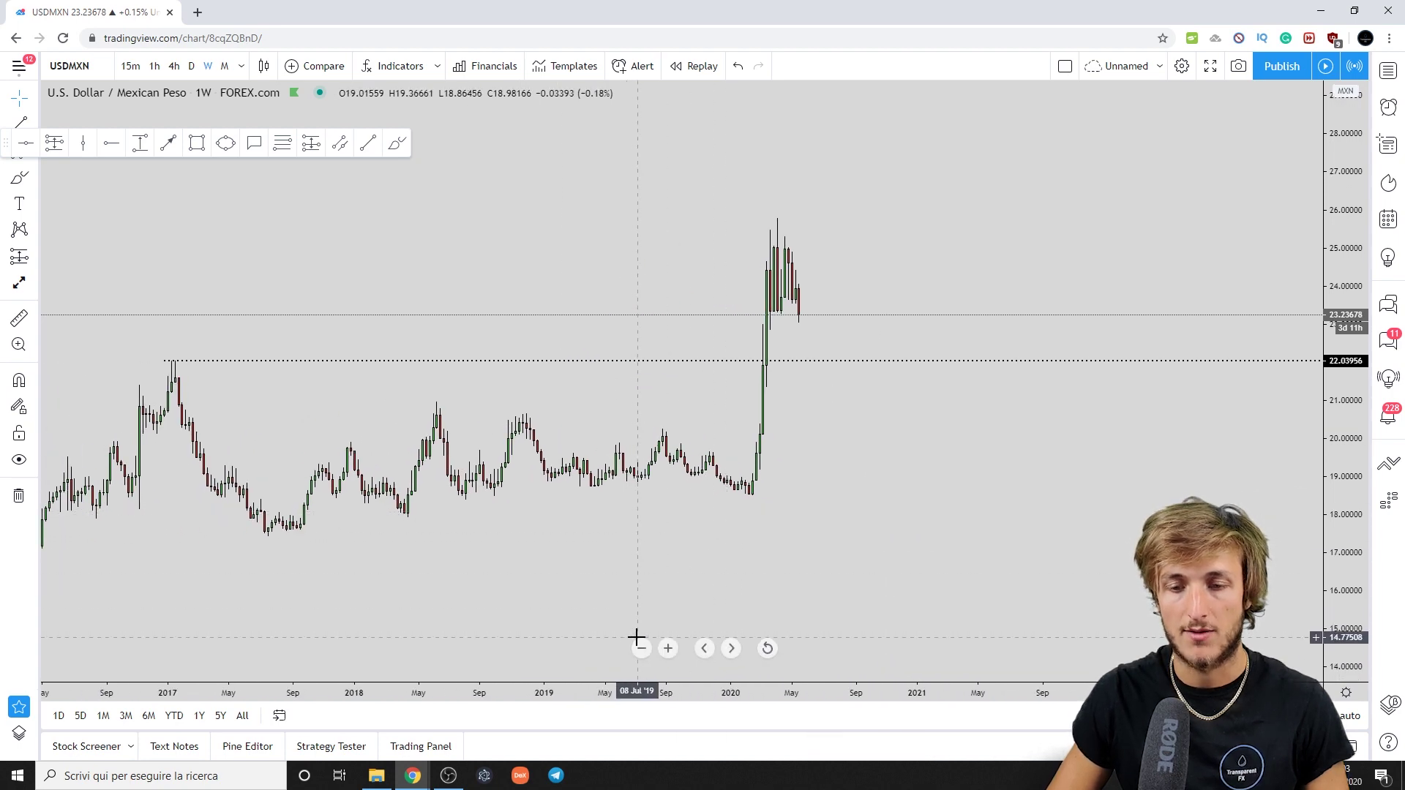
pyautogui.click(641, 648)
pyautogui.moveTo(1342, 571); pyautogui.dragTo(1041, 496)
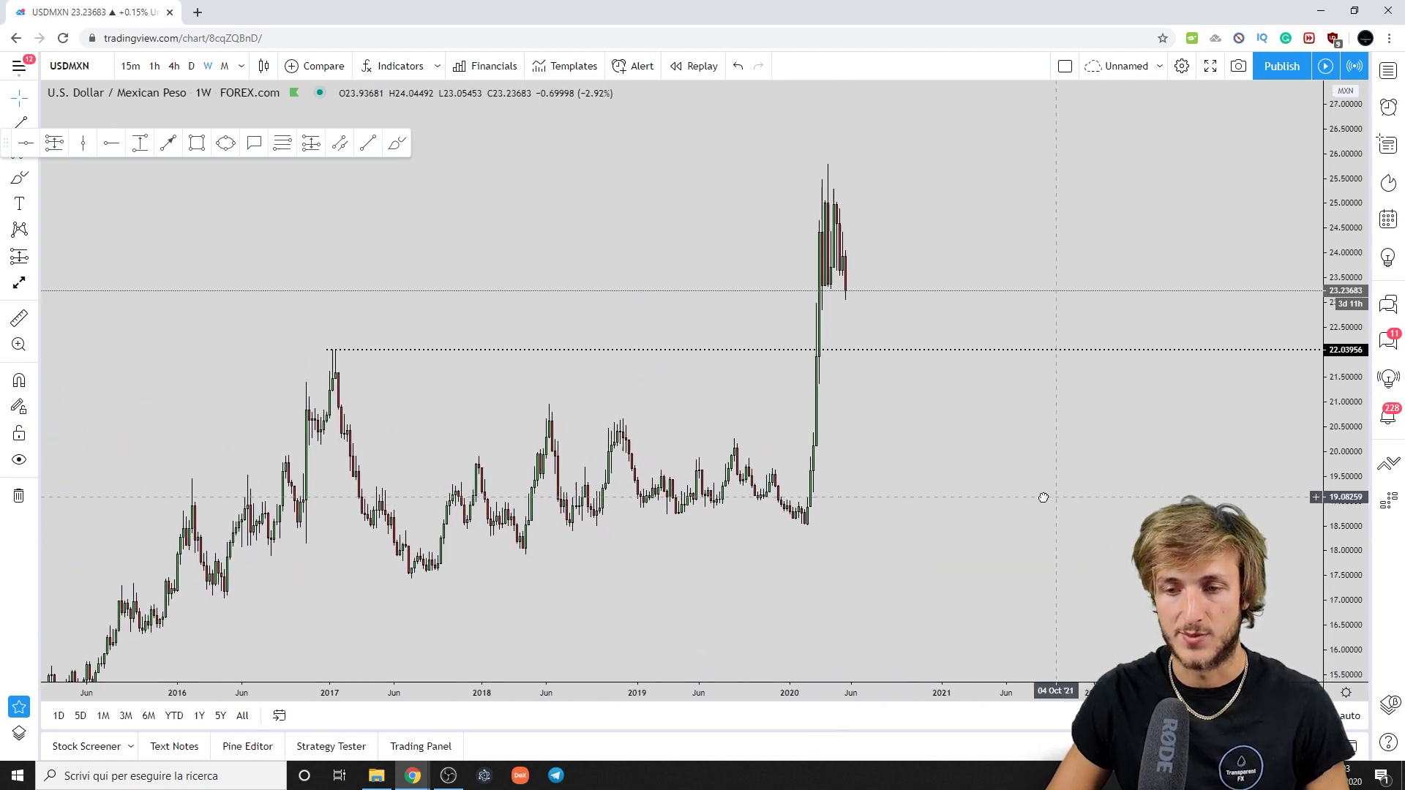
pyautogui.click(397, 142)
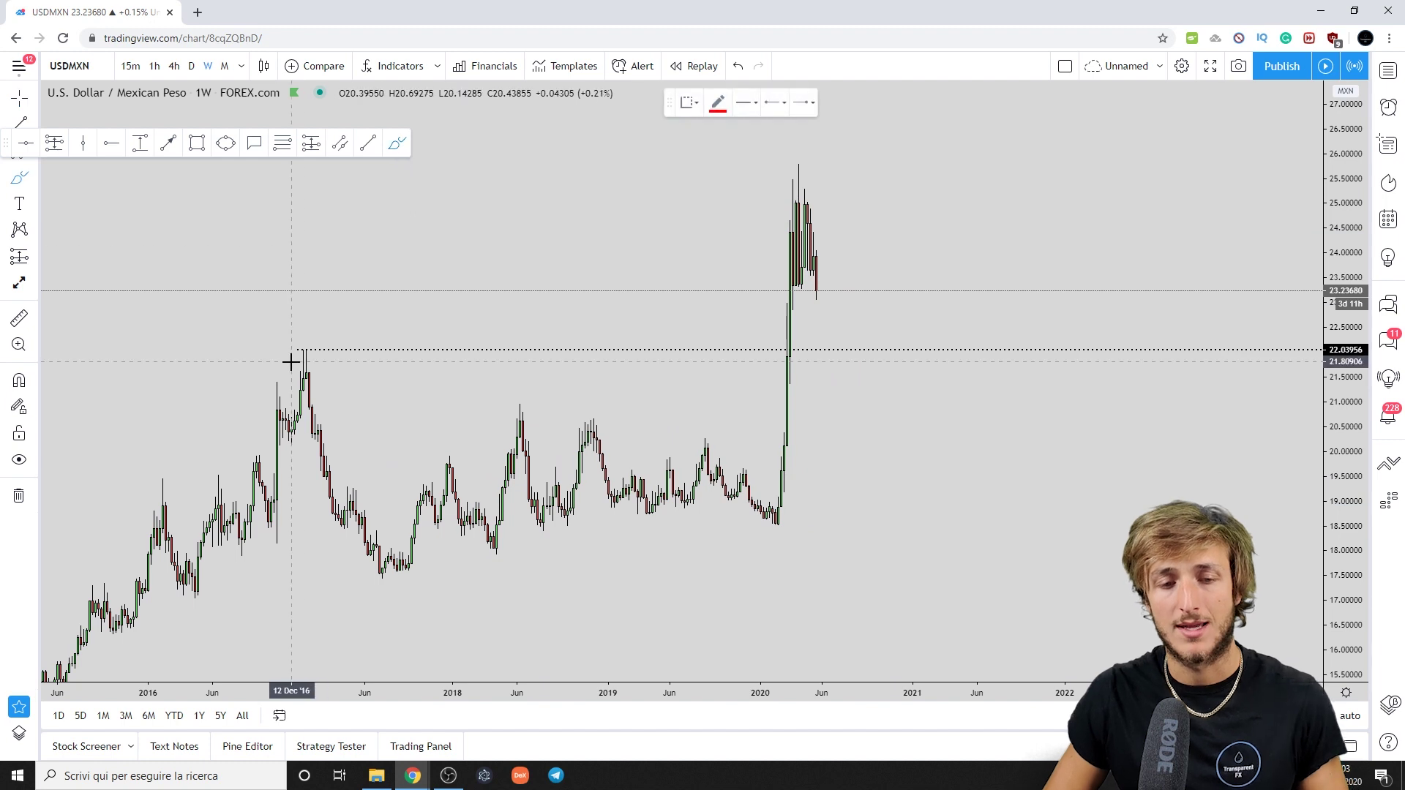
pyautogui.moveTo(309, 338); pyautogui.dragTo(304, 352)
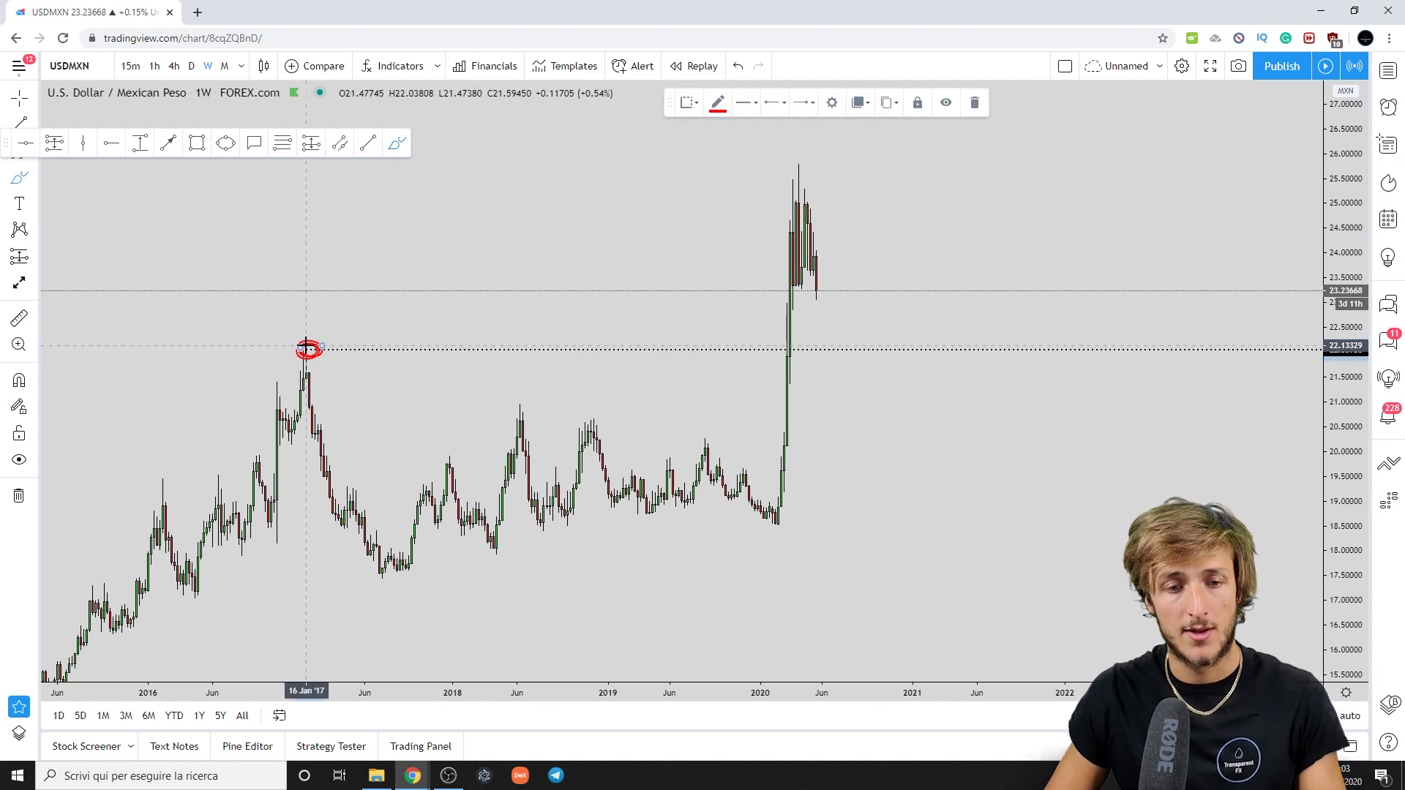
# Sketch red lines for the 2017 decline, range boundaries near 20.8, 2020 spike and 2017 high.
pyautogui.moveTo(307, 344)
pyautogui.mouseDown()
pyautogui.moveTo(337, 491)
pyautogui.moveTo(382, 575)
pyautogui.moveTo(577, 494)
pyautogui.moveTo(889, 489)
pyautogui.mouseUp()
pyautogui.moveTo(415, 414); pyautogui.dragTo(783, 414)
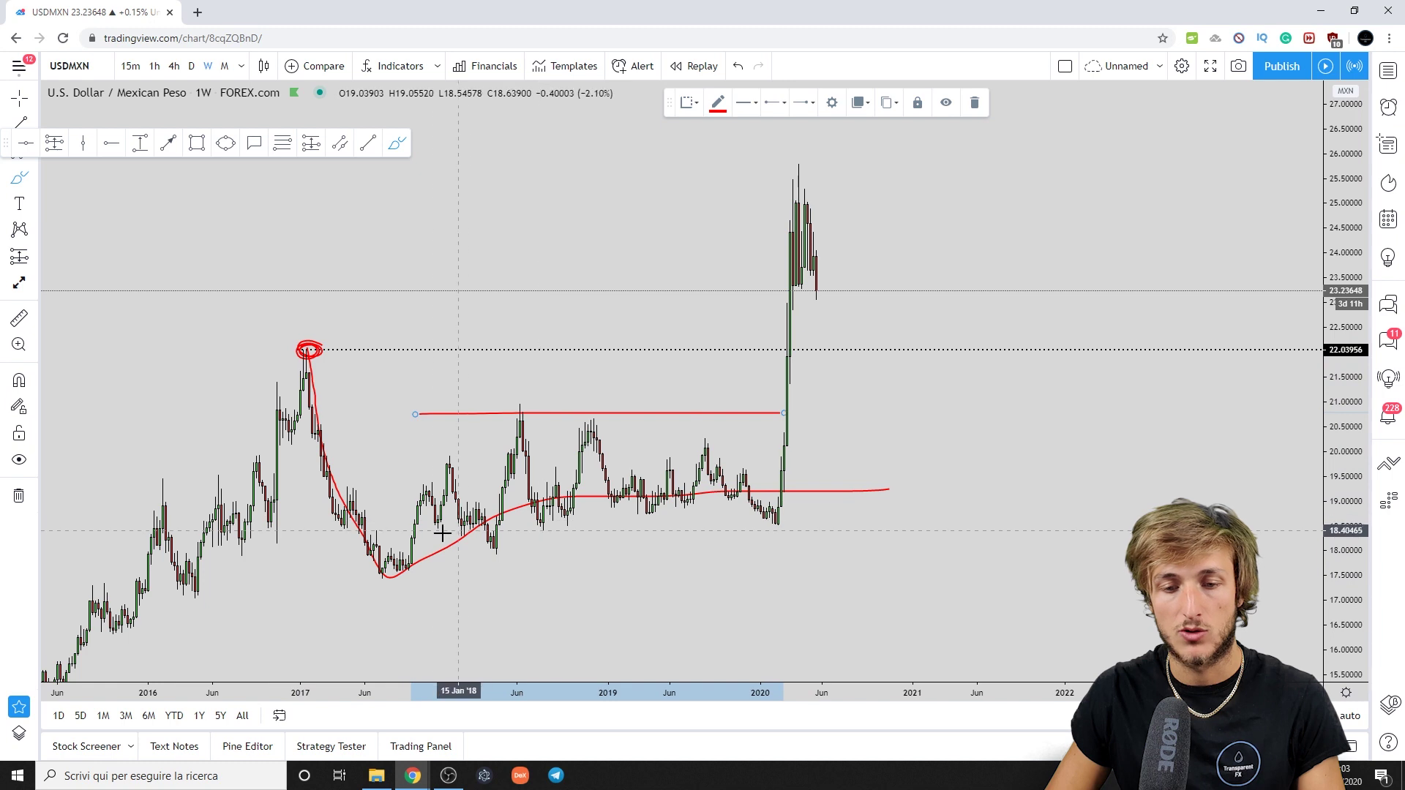
pyautogui.moveTo(421, 534); pyautogui.dragTo(954, 492)
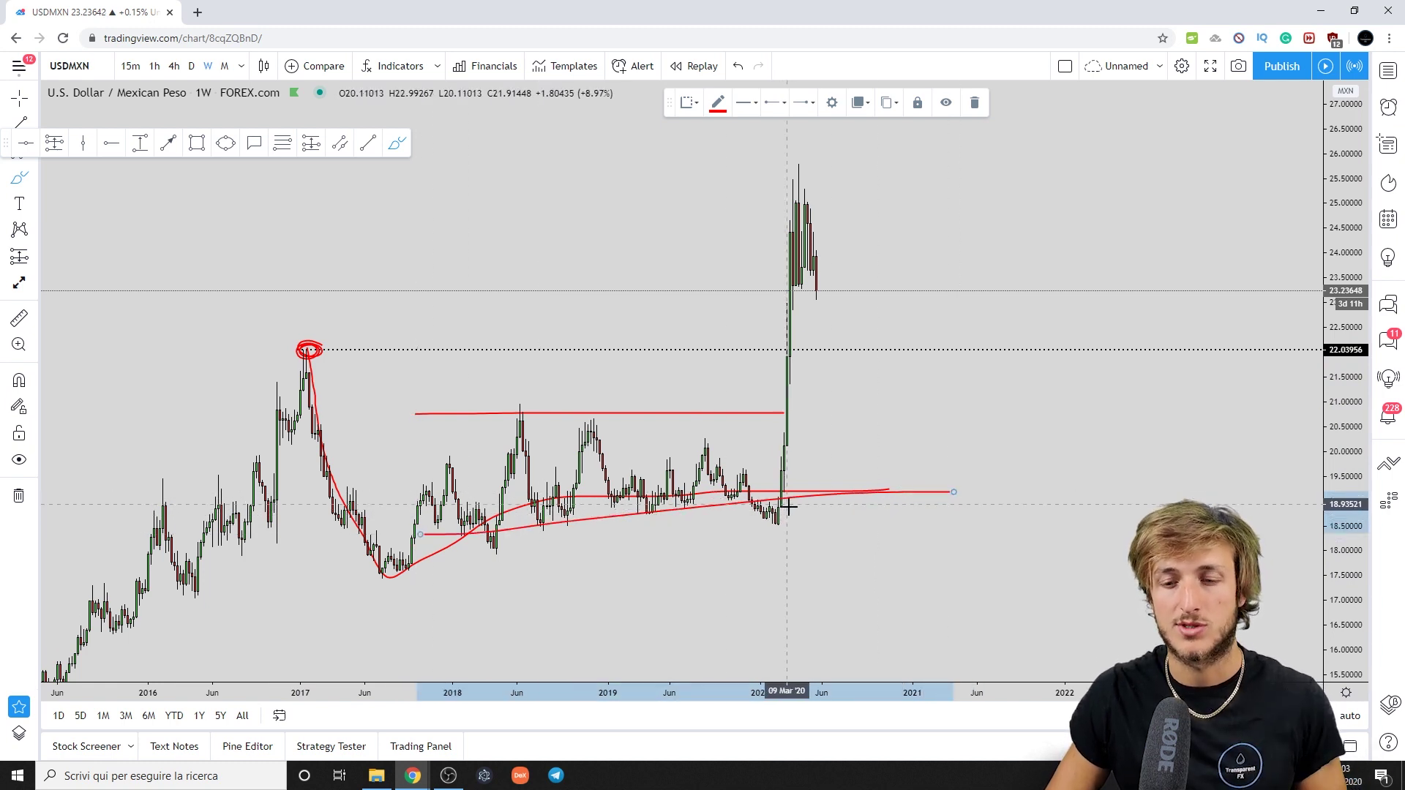
pyautogui.moveTo(780, 521); pyautogui.dragTo(795, 185)
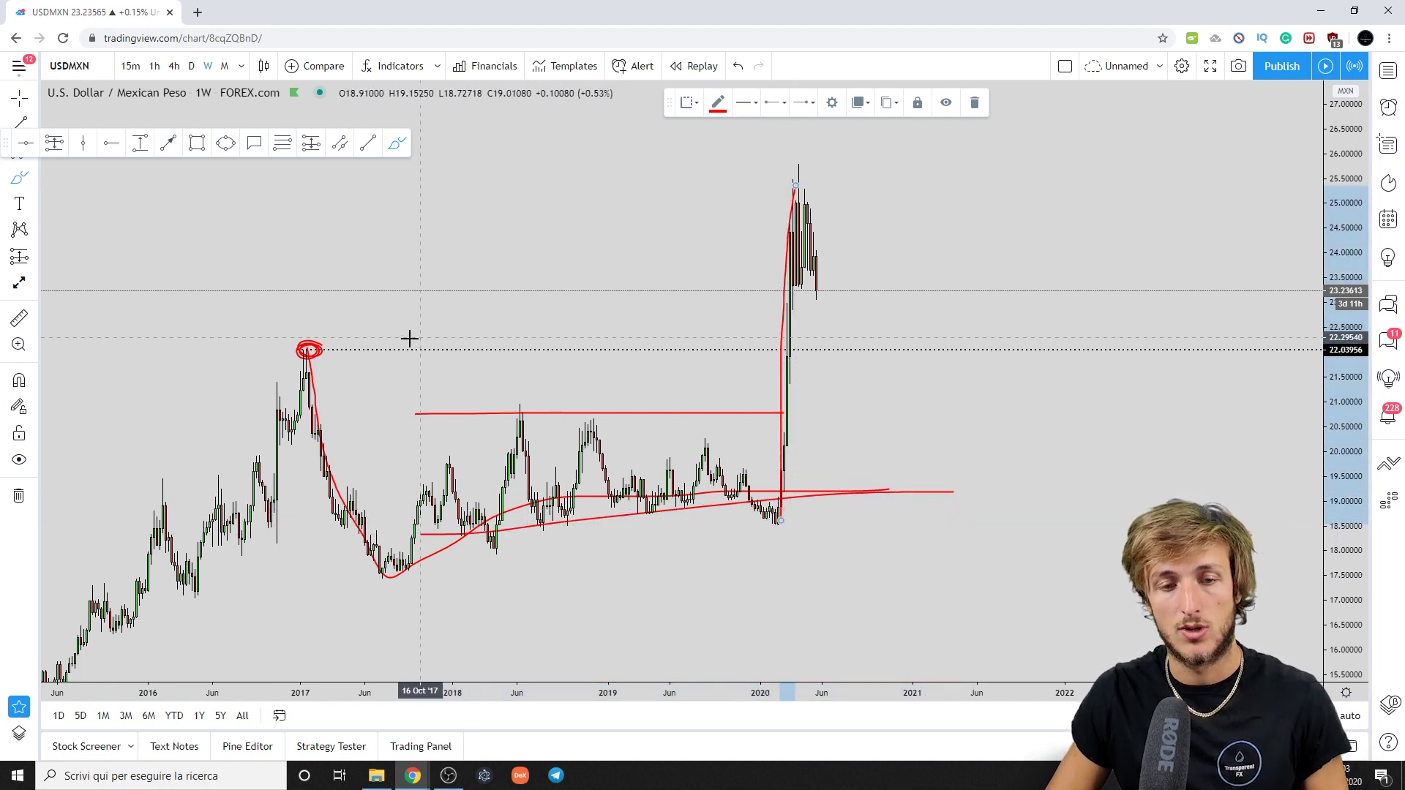
pyautogui.moveTo(288, 346); pyautogui.dragTo(986, 346)
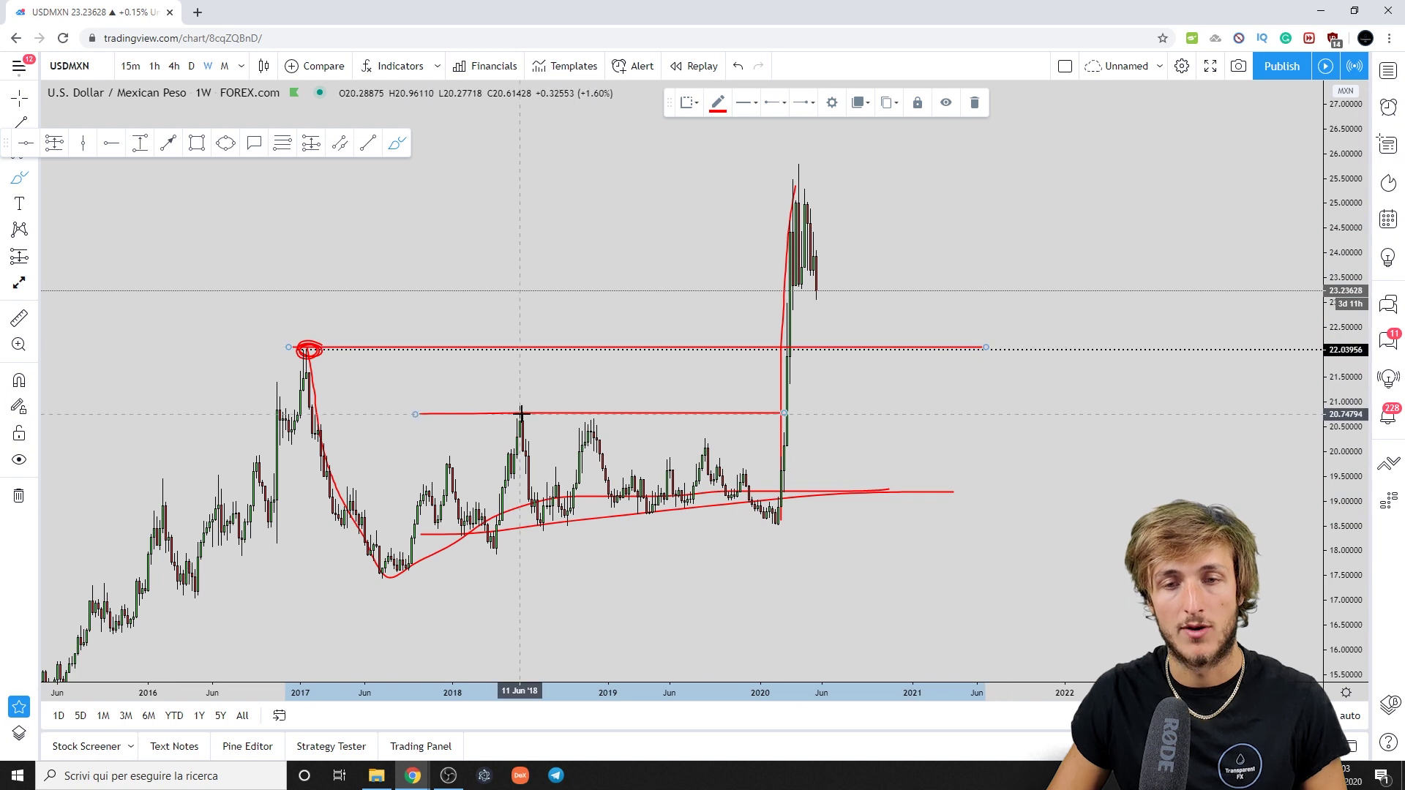
# Undo the extra red sketches until only the 2017 peak circle remains.
pyautogui.click(737, 65)
pyautogui.click(737, 65)
pyautogui.click(737, 65)
pyautogui.click(737, 65)
pyautogui.click(737, 65)
pyautogui.click(738, 65)
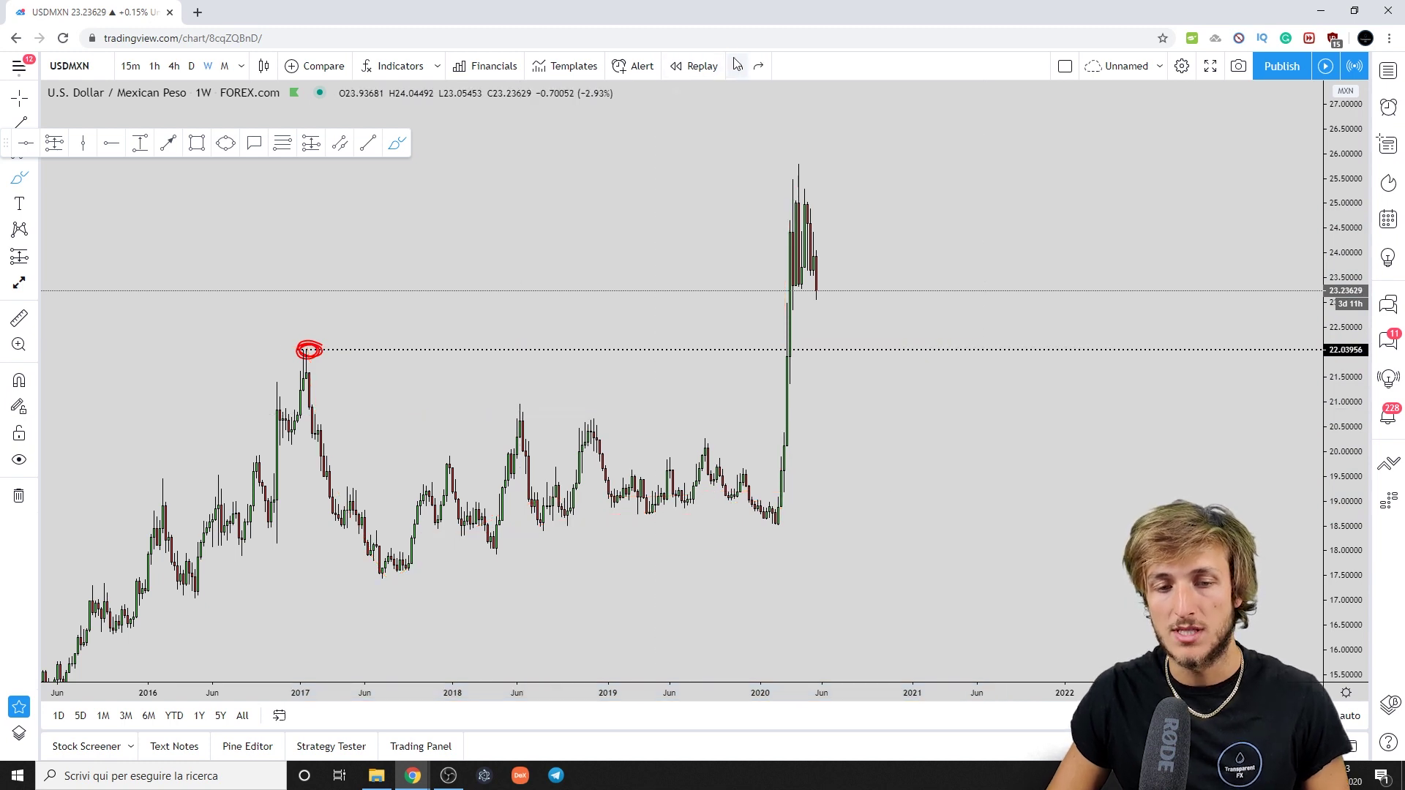
# Sketch a retest circle at 22.04, then undo it and the 2017 peak circle.
pyautogui.click(307, 349)
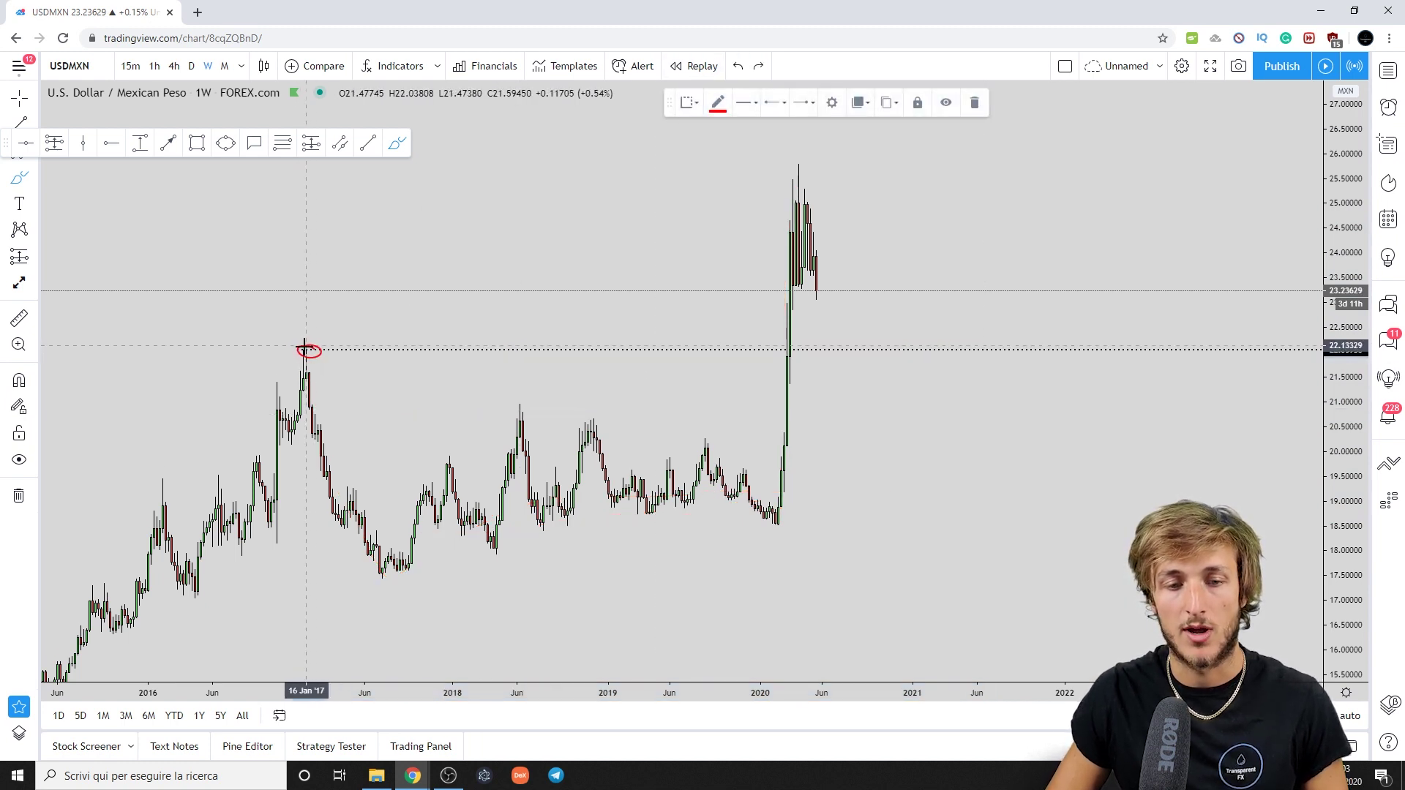
pyautogui.moveTo(828, 339); pyautogui.dragTo(831, 341)
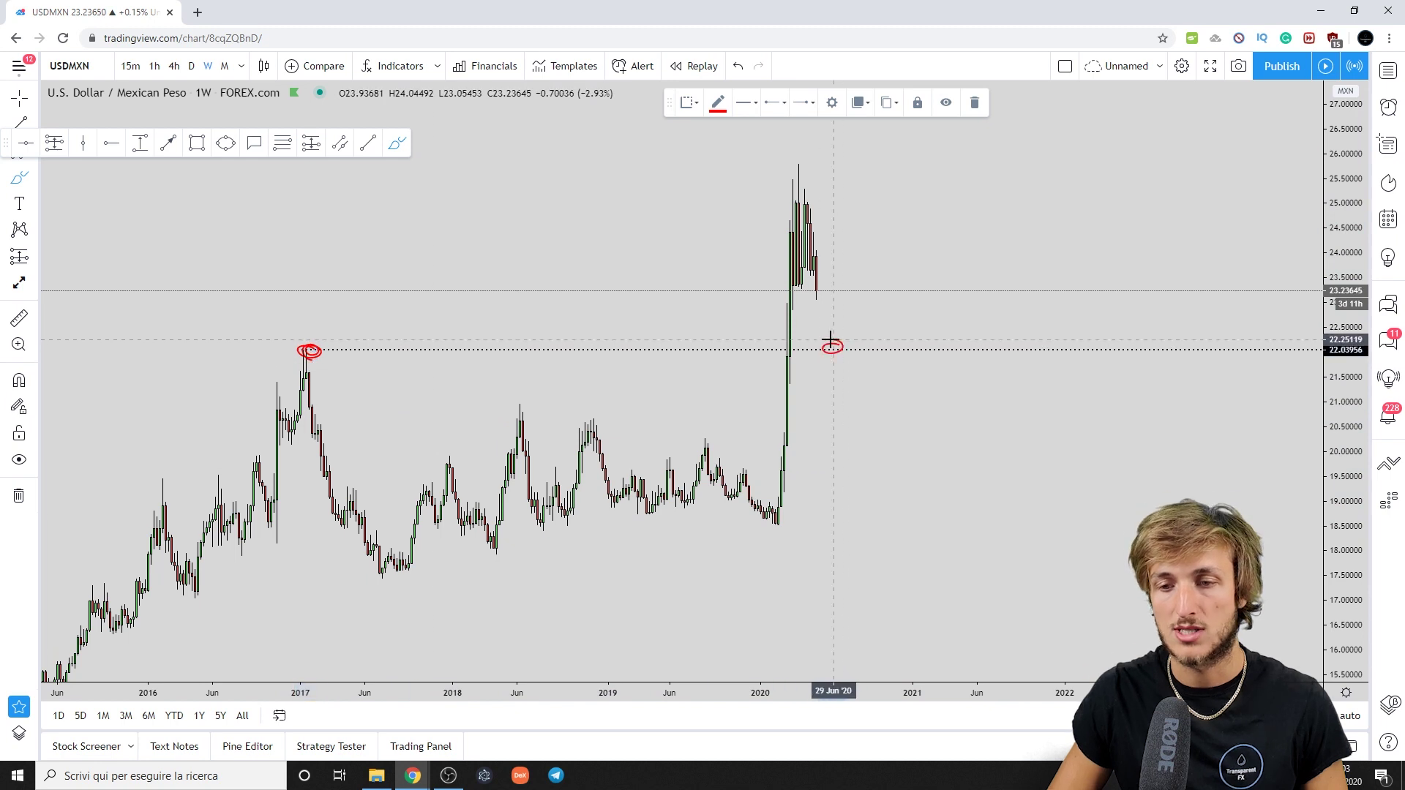
pyautogui.click(737, 66)
pyautogui.click(738, 66)
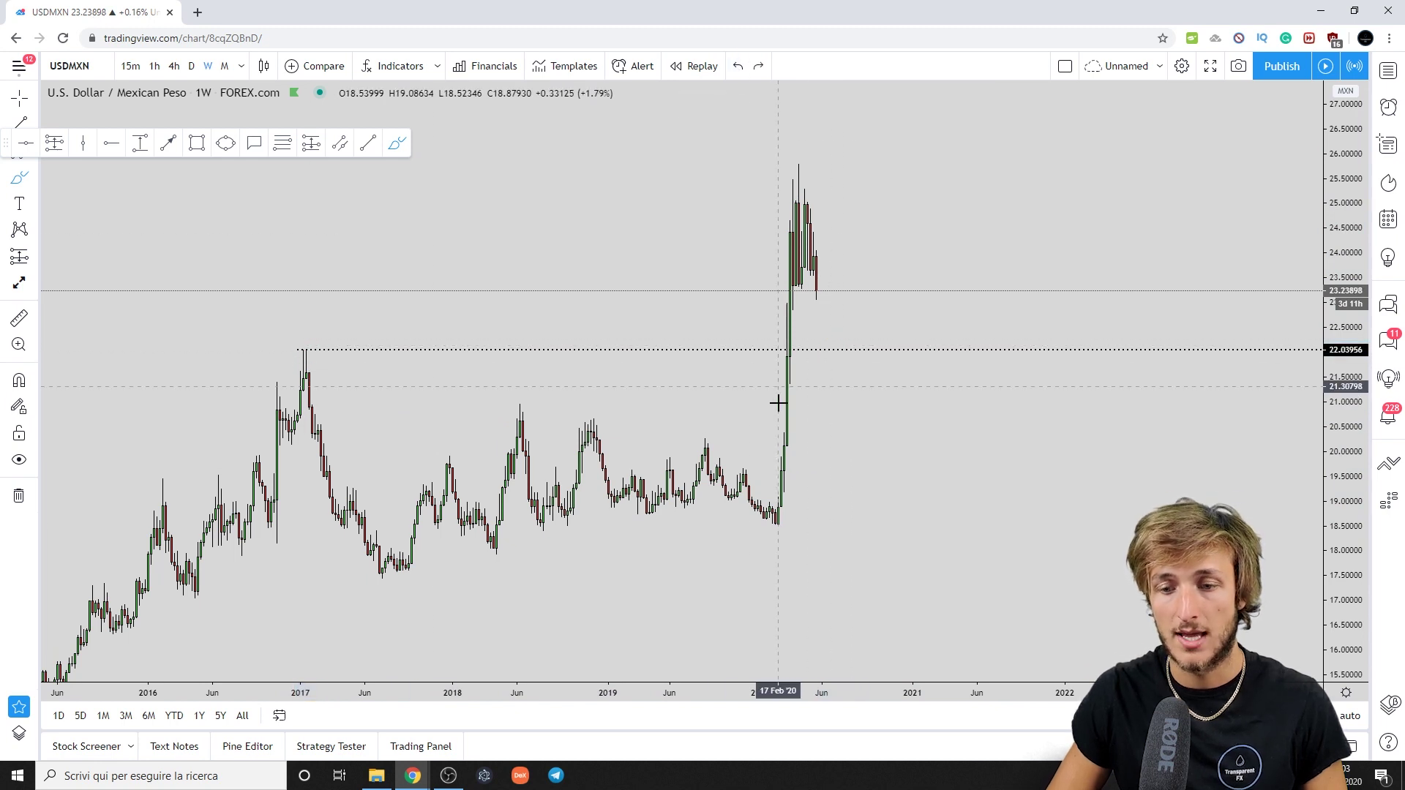
# Sketch the 2020 rally and a projected drop to 22.04 in red, then undo both.
pyautogui.moveTo(777, 521)
pyautogui.mouseDown()
pyautogui.moveTo(803, 207)
pyautogui.moveTo(819, 272)
pyautogui.mouseUp()
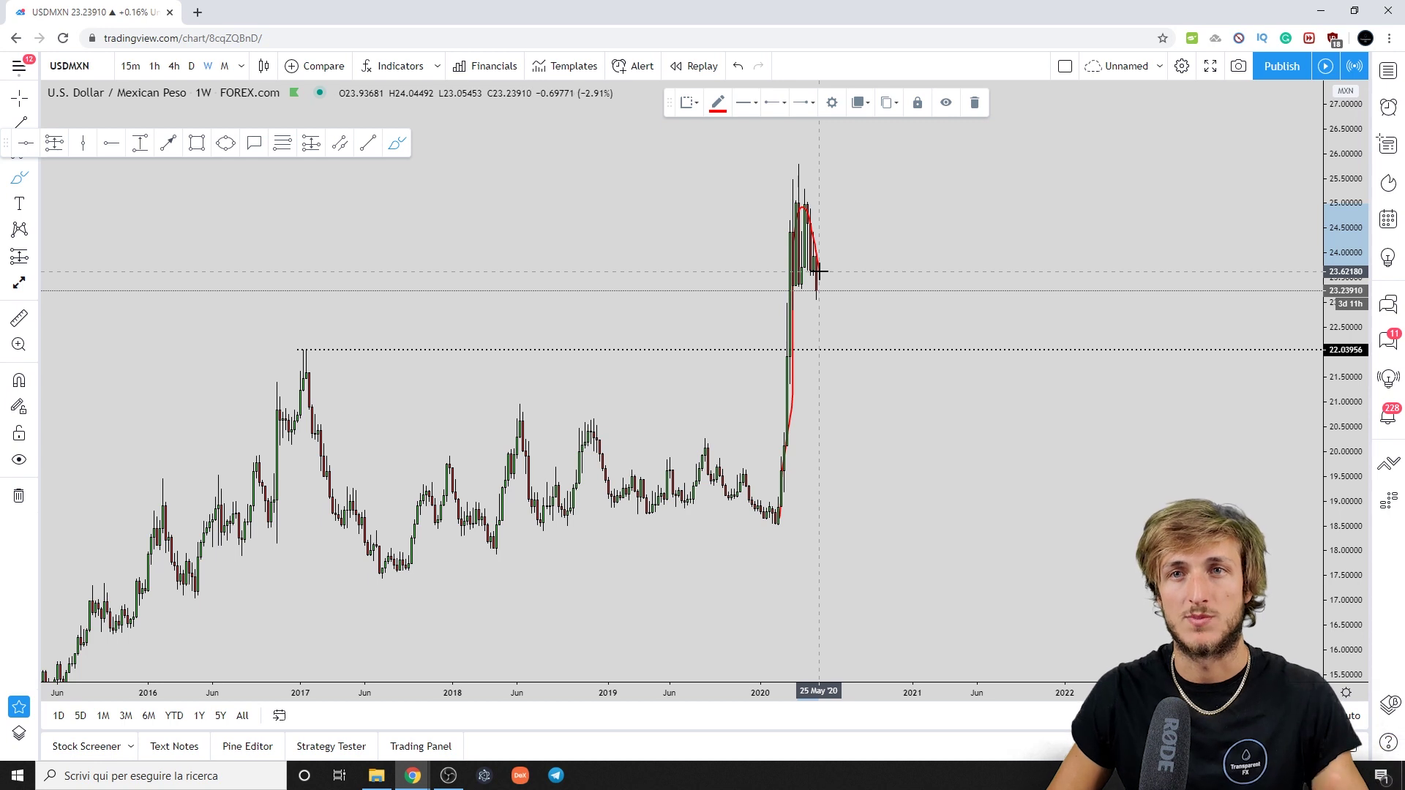
pyautogui.moveTo(819, 273)
pyautogui.mouseDown()
pyautogui.moveTo(823, 338)
pyautogui.moveTo(840, 343)
pyautogui.moveTo(829, 355)
pyautogui.moveTo(843, 345)
pyautogui.mouseUp()
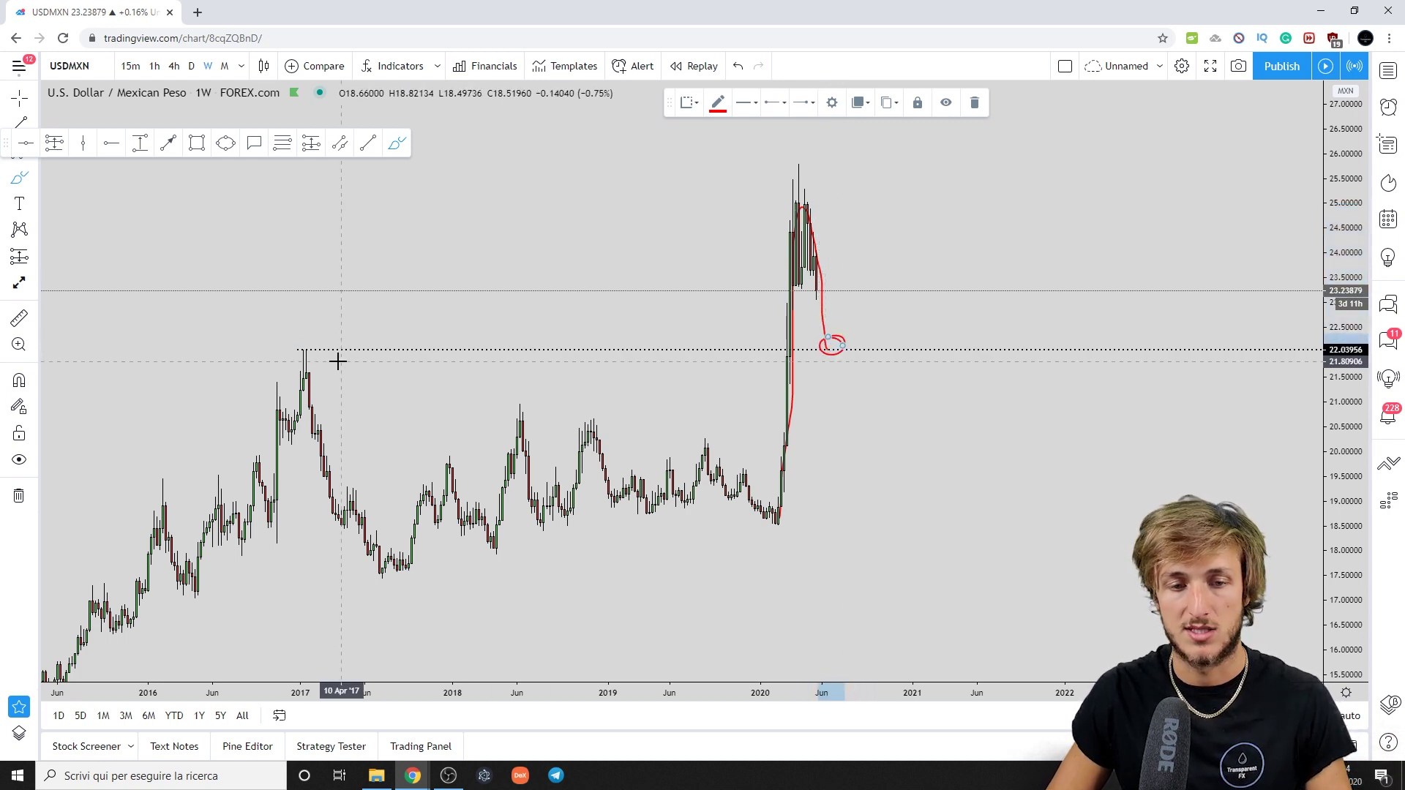
pyautogui.click(738, 65)
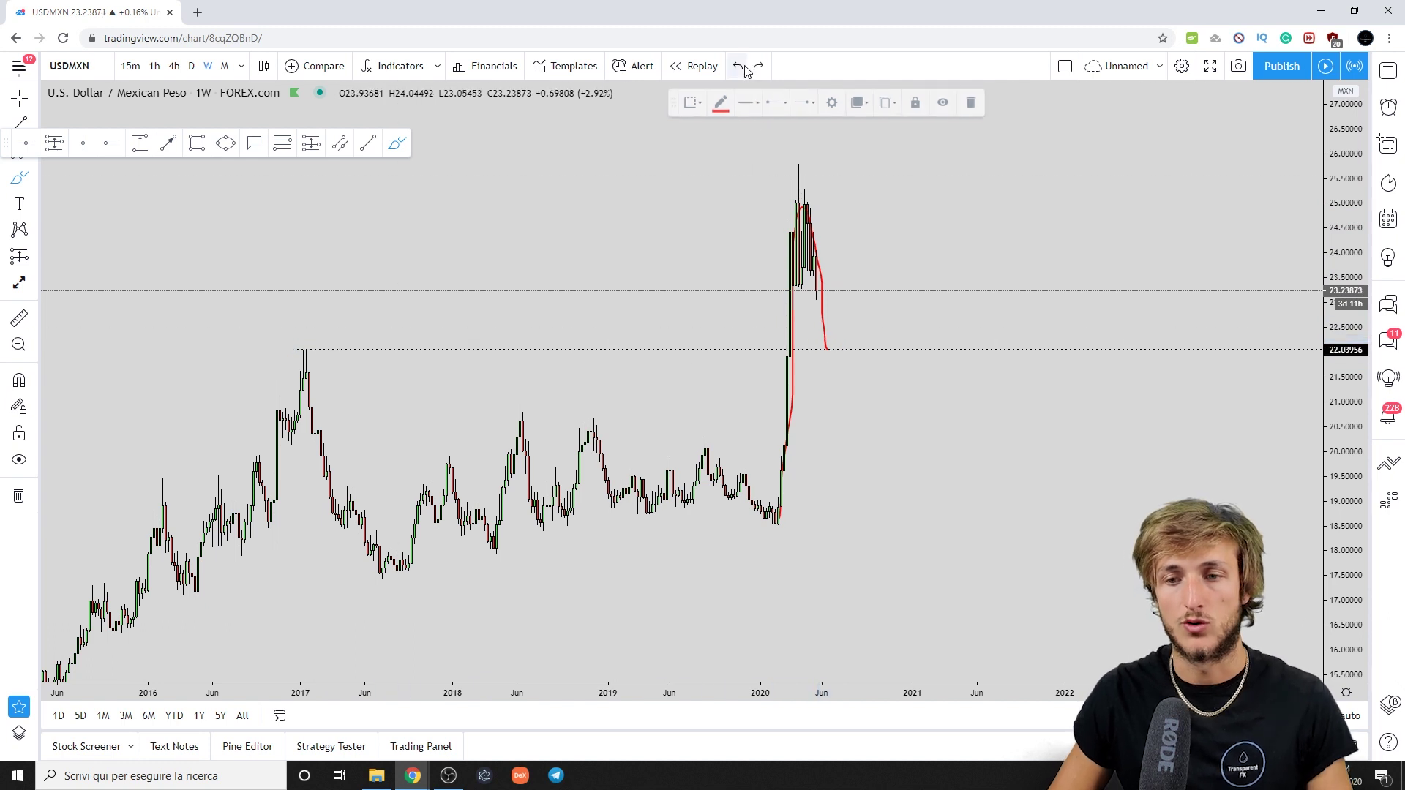
pyautogui.click(737, 66)
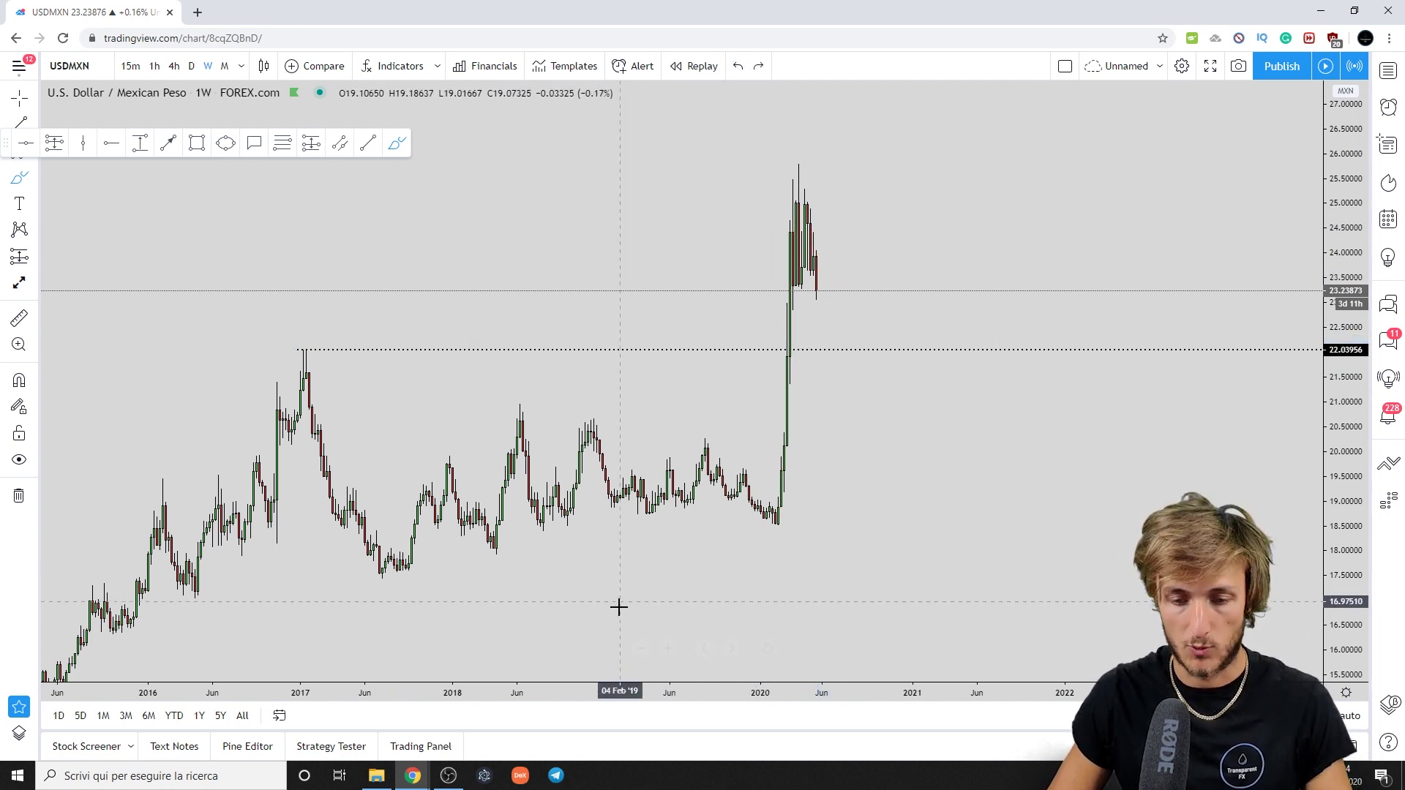
pyautogui.scroll(2, 781, 580)
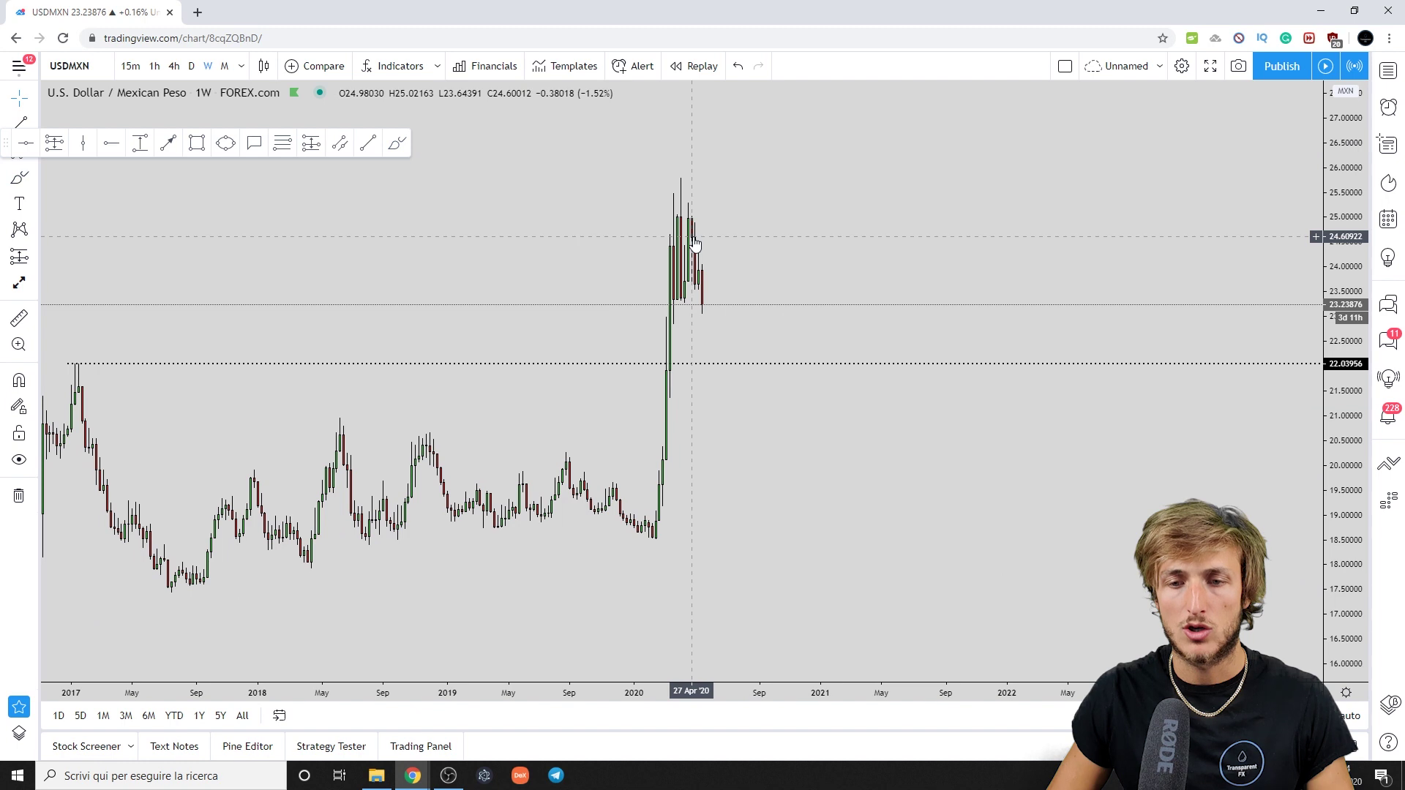
pyautogui.click(398, 143)
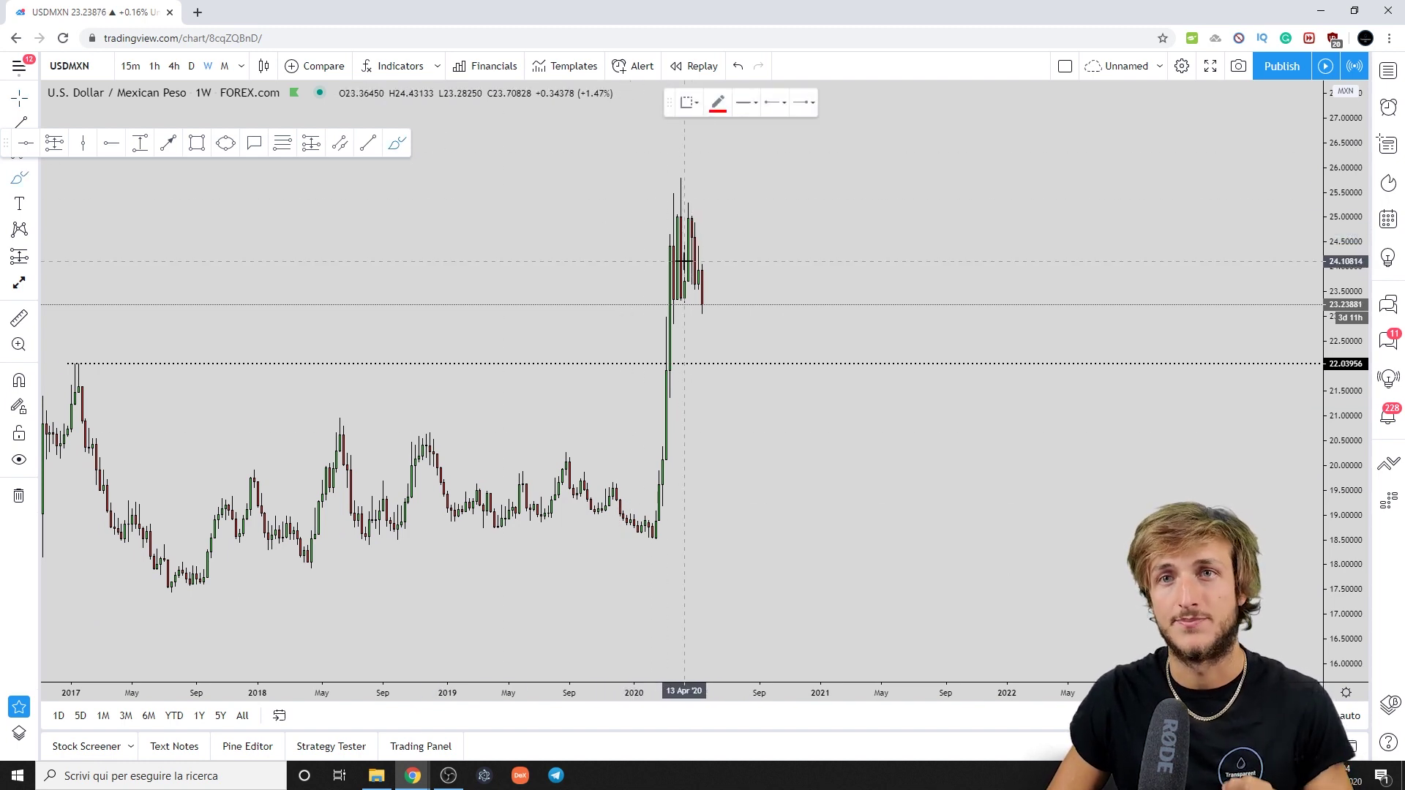
pyautogui.moveTo(657, 538)
pyautogui.mouseDown()
pyautogui.moveTo(679, 209)
pyautogui.moveTo(700, 219)
pyautogui.moveTo(705, 283)
pyautogui.mouseUp()
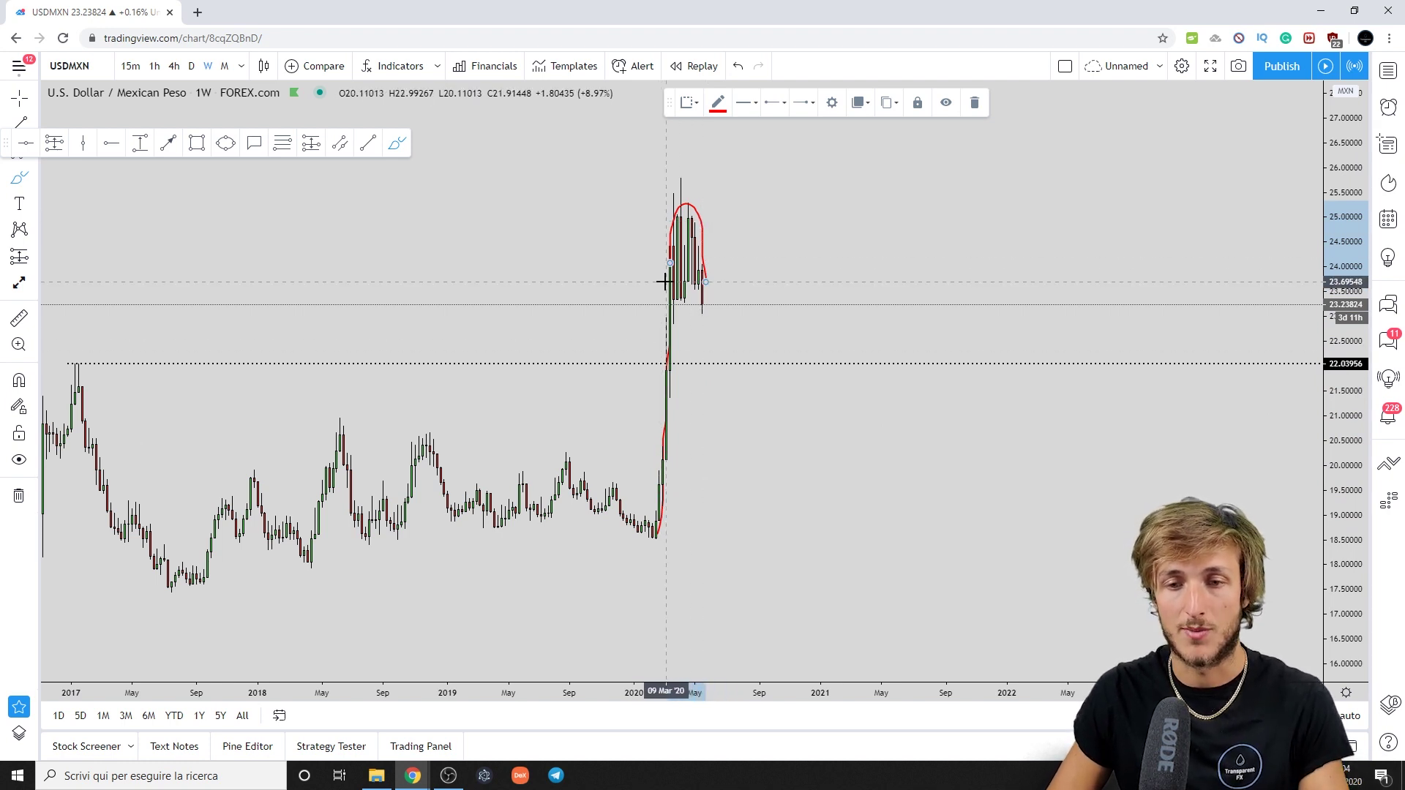
pyautogui.moveTo(666, 278)
pyautogui.mouseDown()
pyautogui.moveTo(668, 241)
pyautogui.moveTo(692, 205)
pyautogui.moveTo(707, 237)
pyautogui.moveTo(715, 204)
pyautogui.mouseUp()
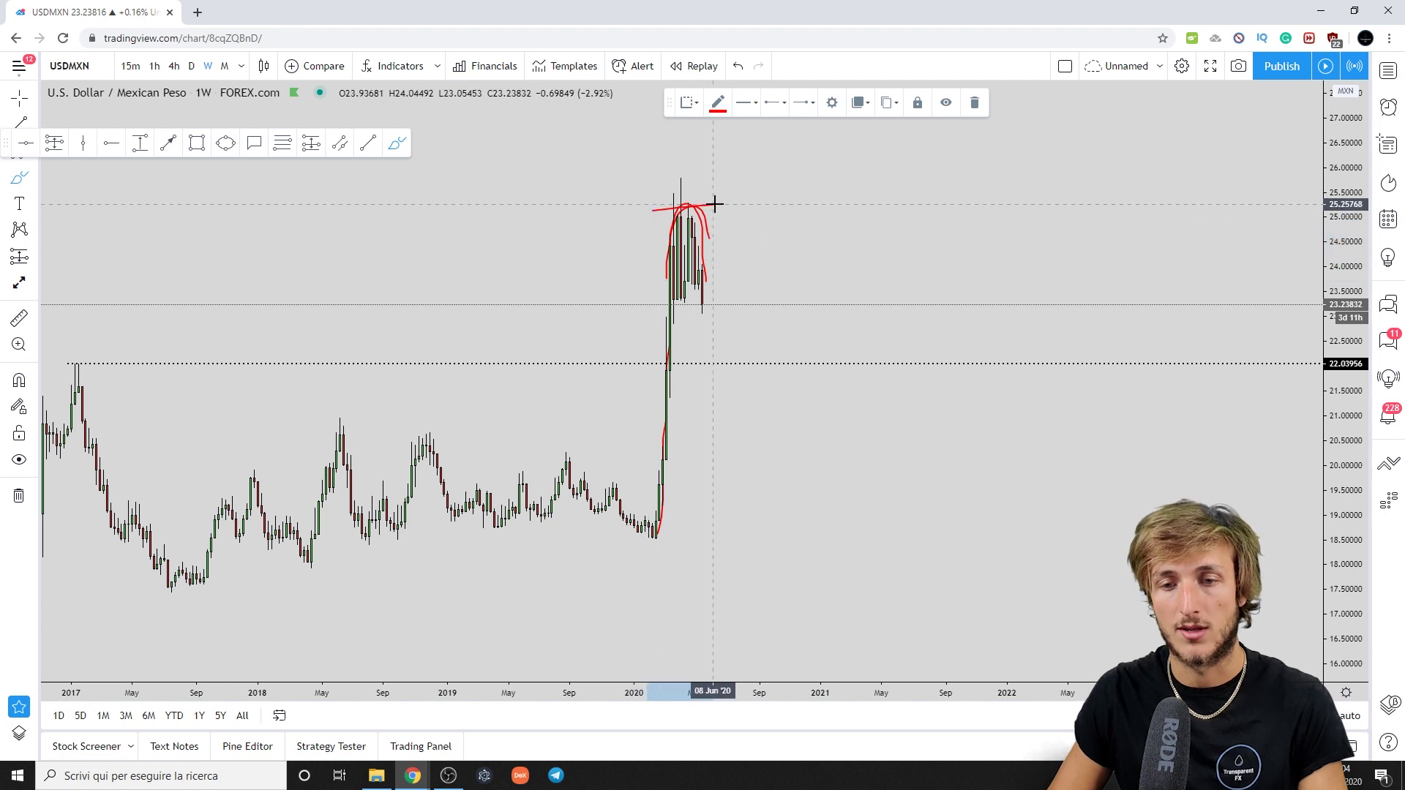
pyautogui.click(737, 66)
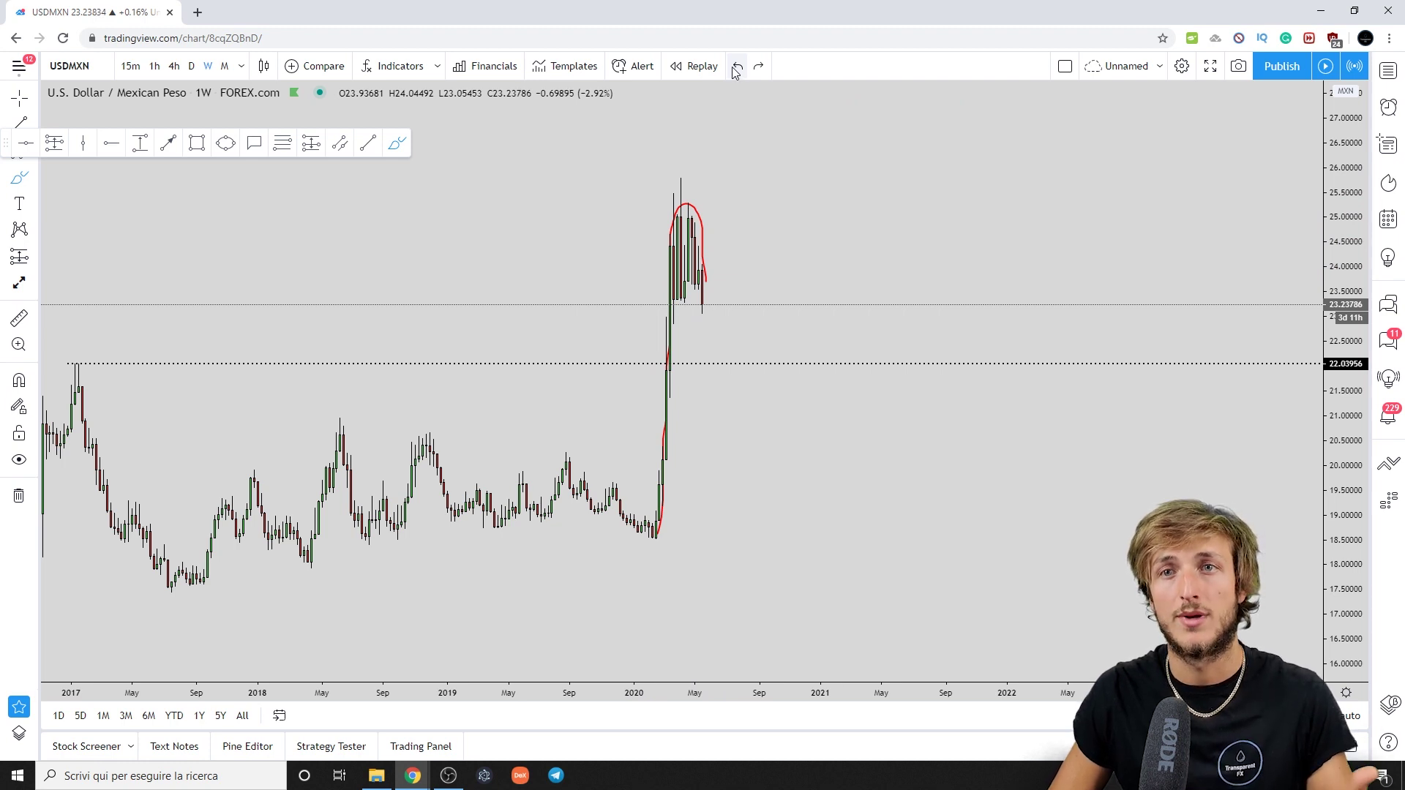
pyautogui.click(737, 66)
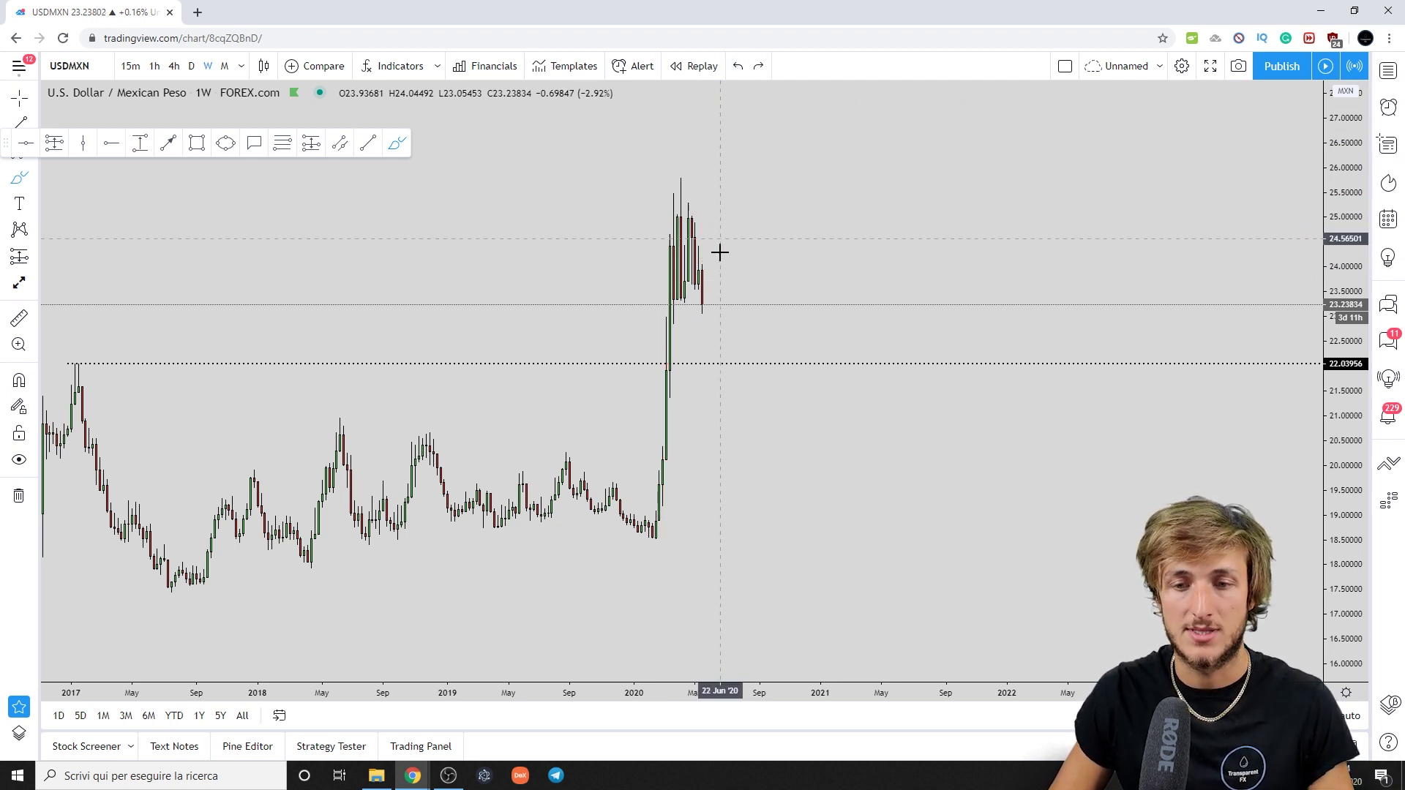
pyautogui.moveTo(705, 299); pyautogui.dragTo(720, 363)
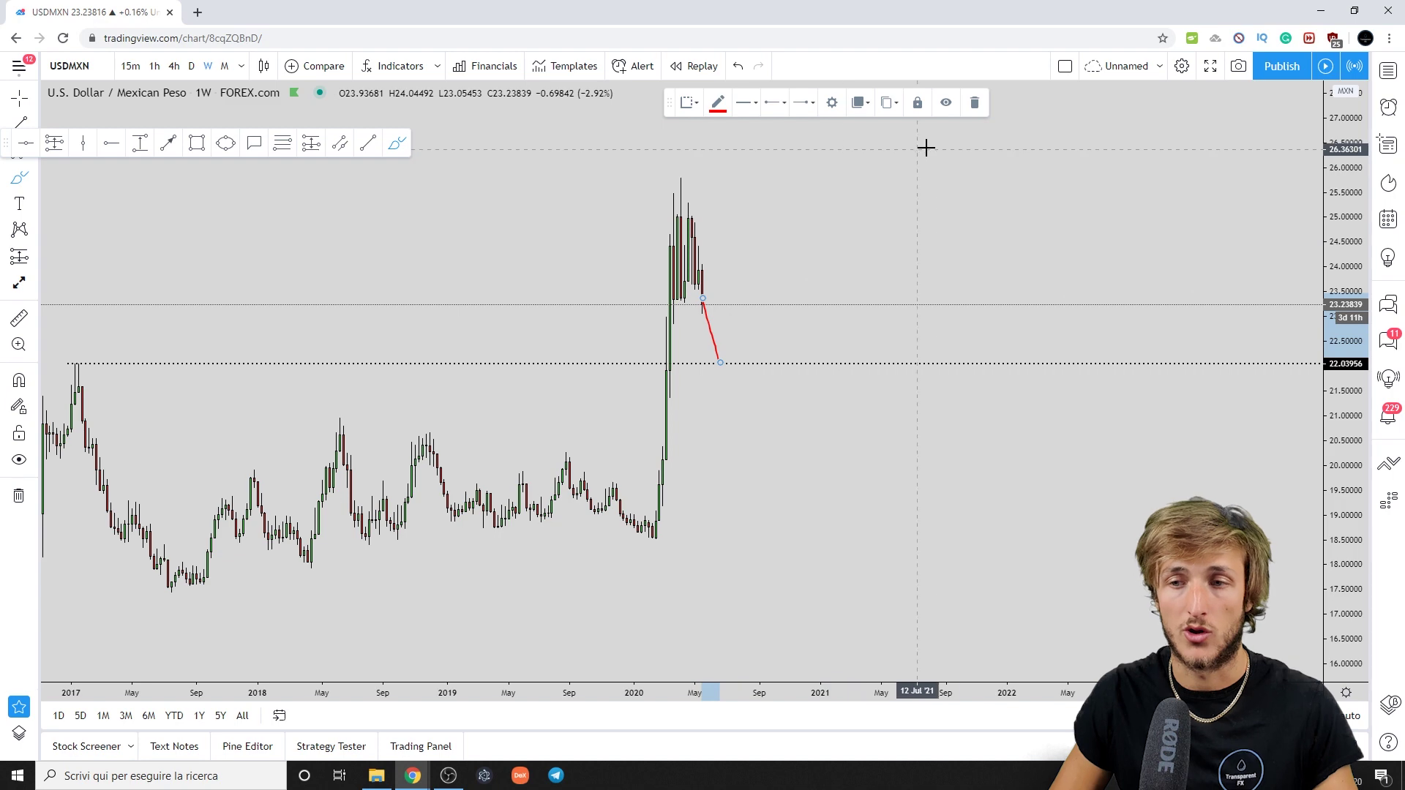
pyautogui.click(973, 102)
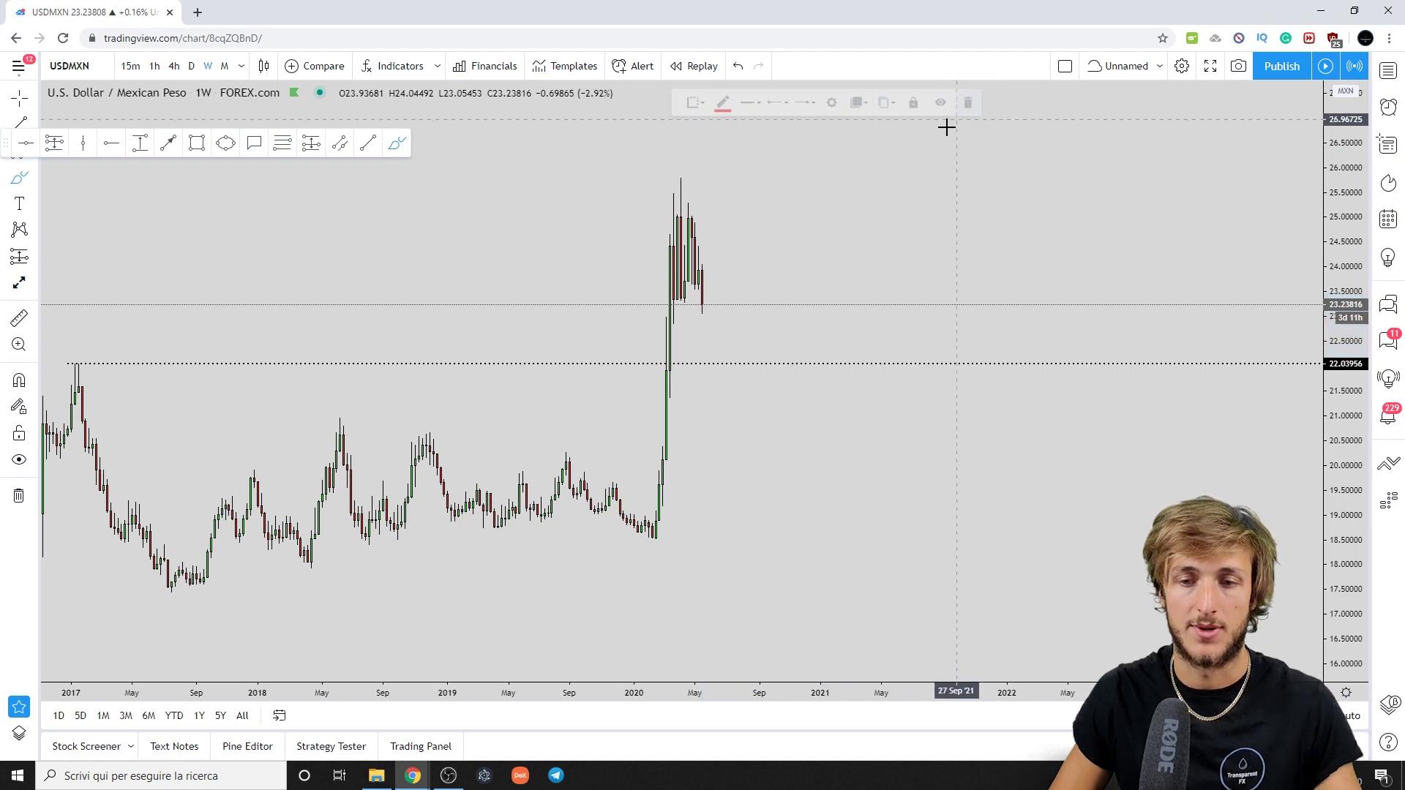
# Show the MXN – Mexican Peso table in Commitment of Traders and check its latest net position (-5,120).
pyautogui.click(487, 775)
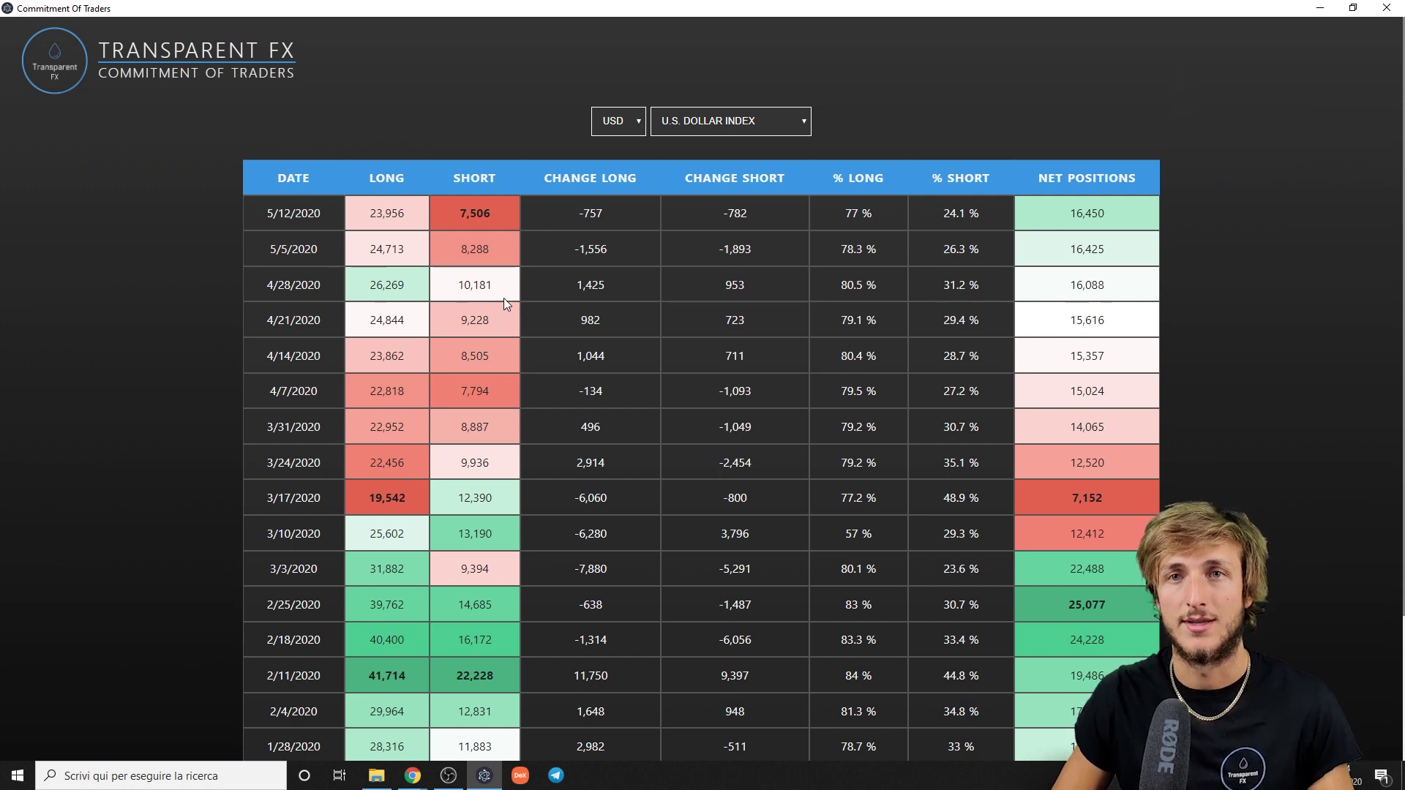
pyautogui.press('m')
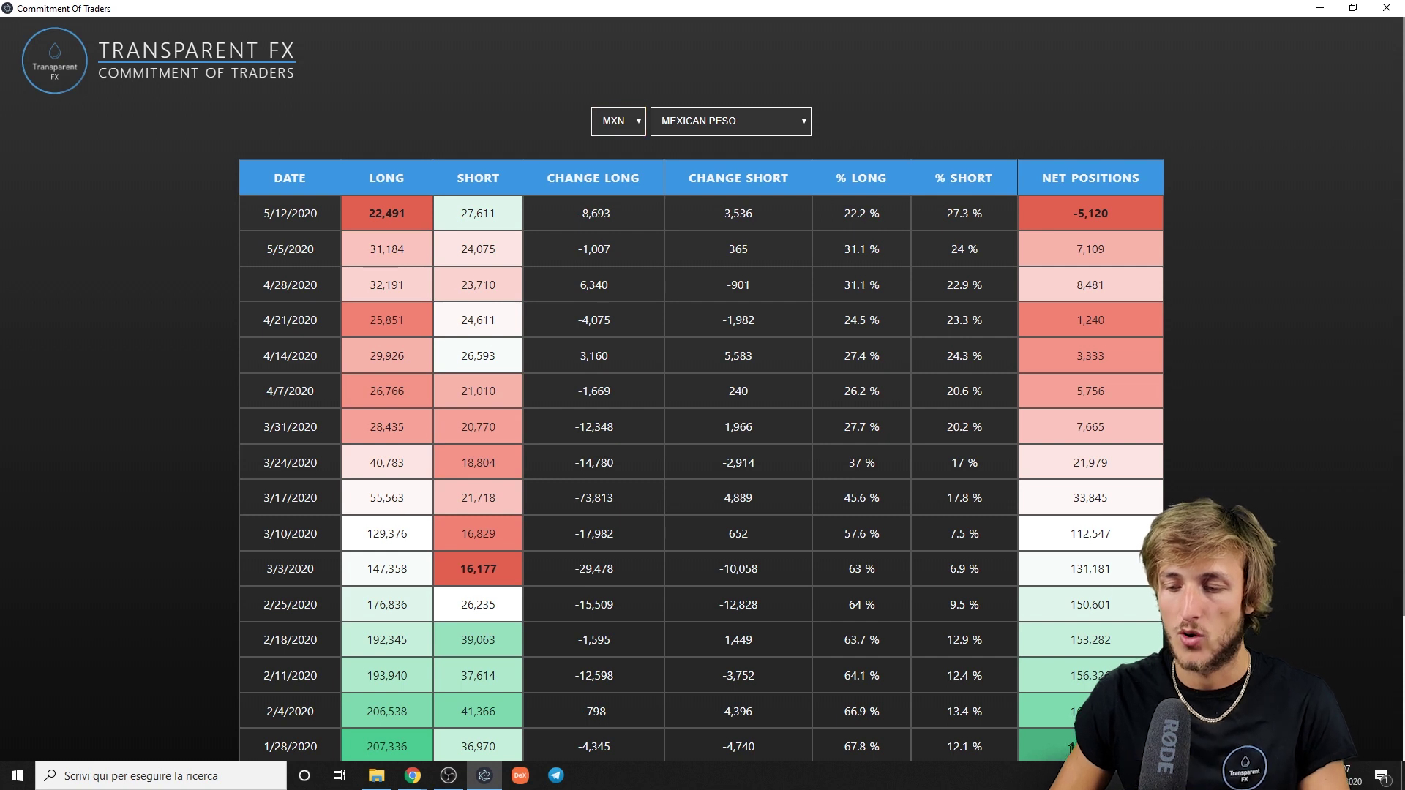
pyautogui.scroll(-1, 702, 439)
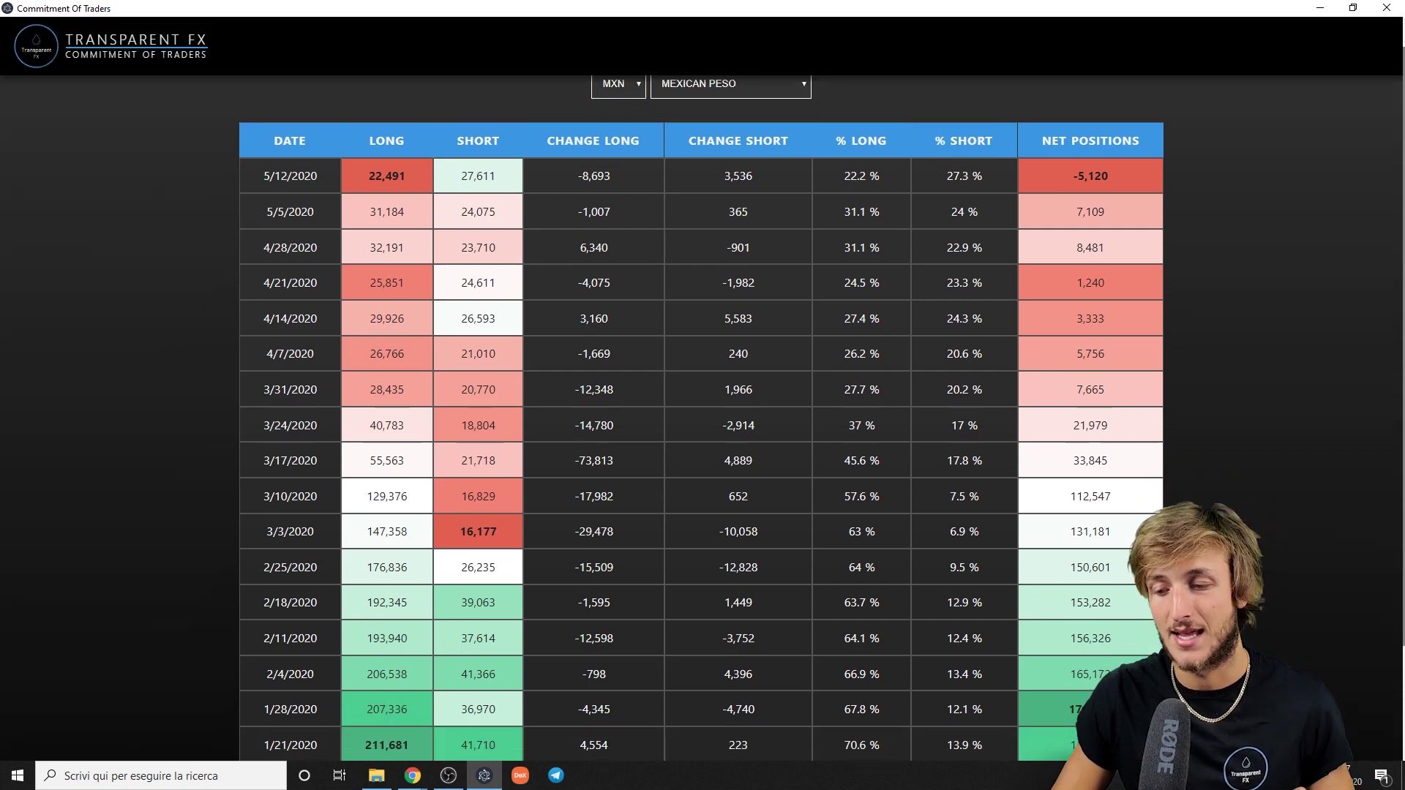
pyautogui.scroll(1, 1100, 653)
pyautogui.moveTo(1076, 214); pyautogui.dragTo(1109, 210)
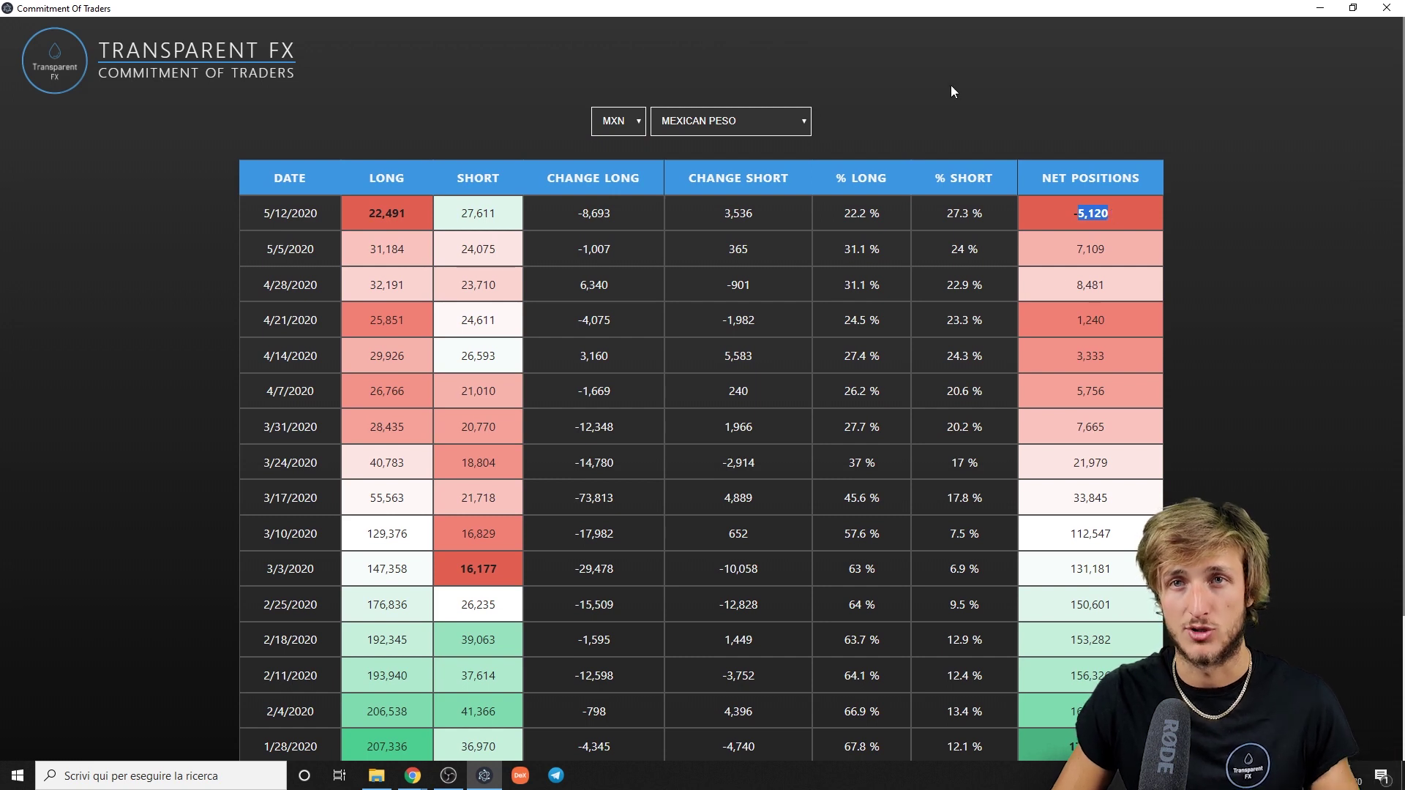
pyautogui.click(1104, 622)
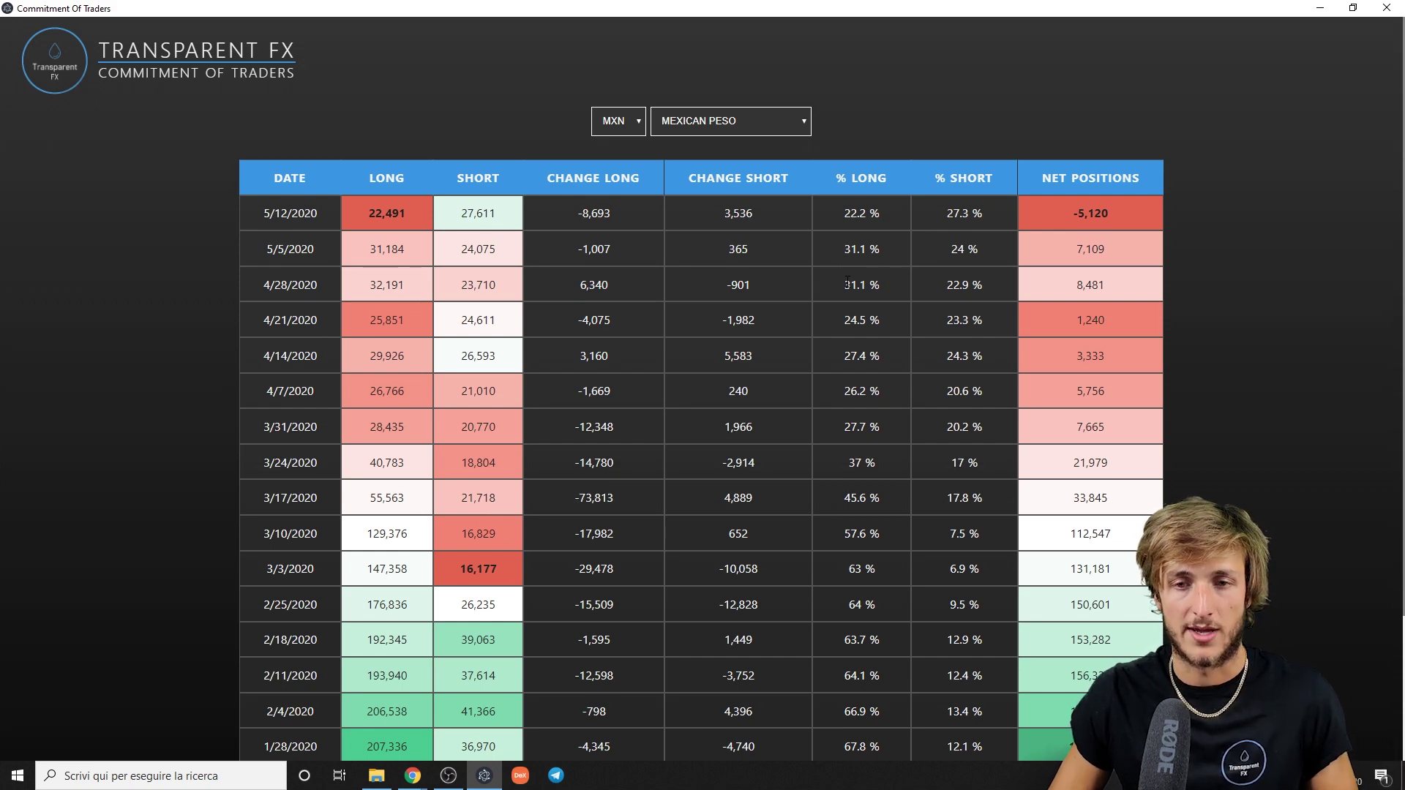
# Back in TradingView, undo the red curve and a trial stroke up the February 2020 candles.
pyautogui.moveTo(412, 772)
pyautogui.click(472, 736)
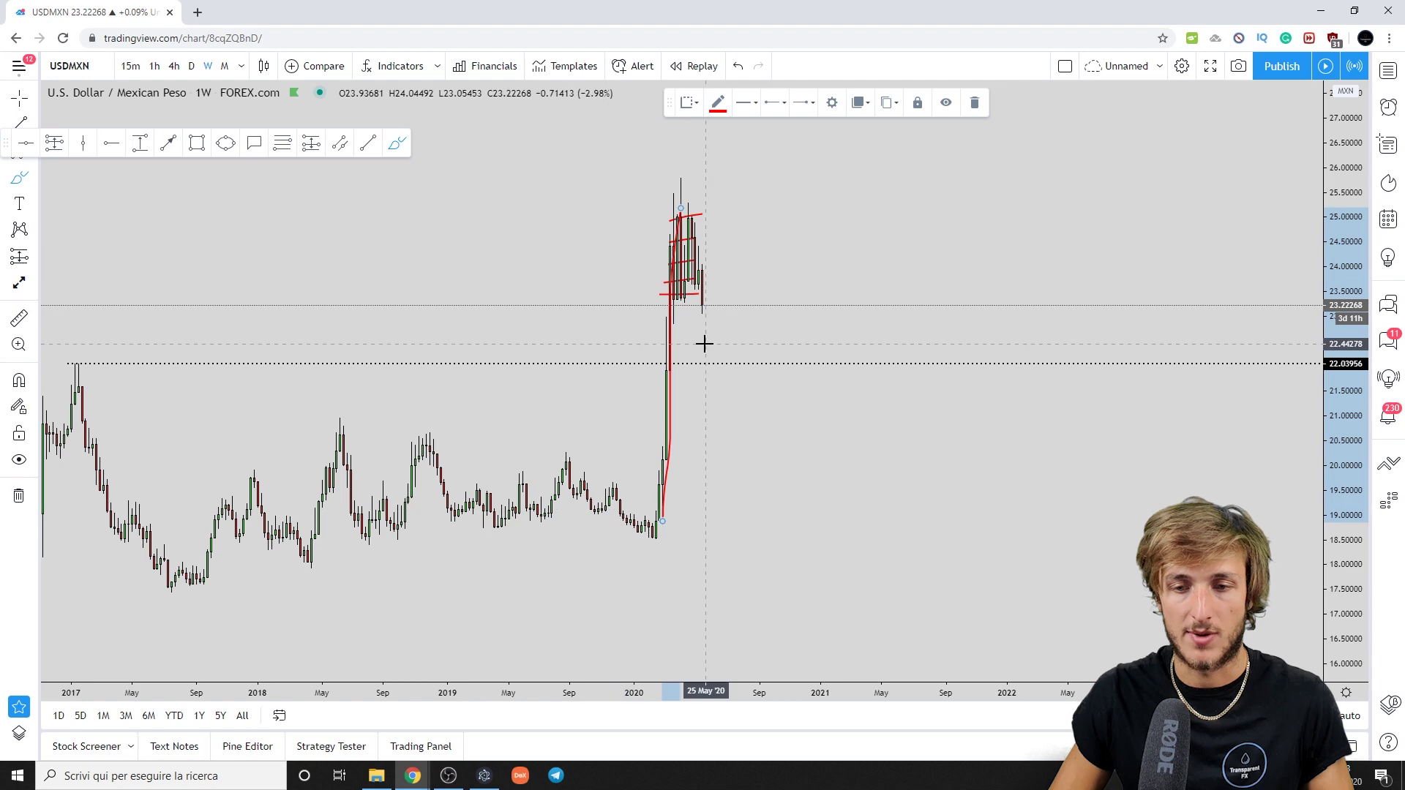
pyautogui.click(737, 68)
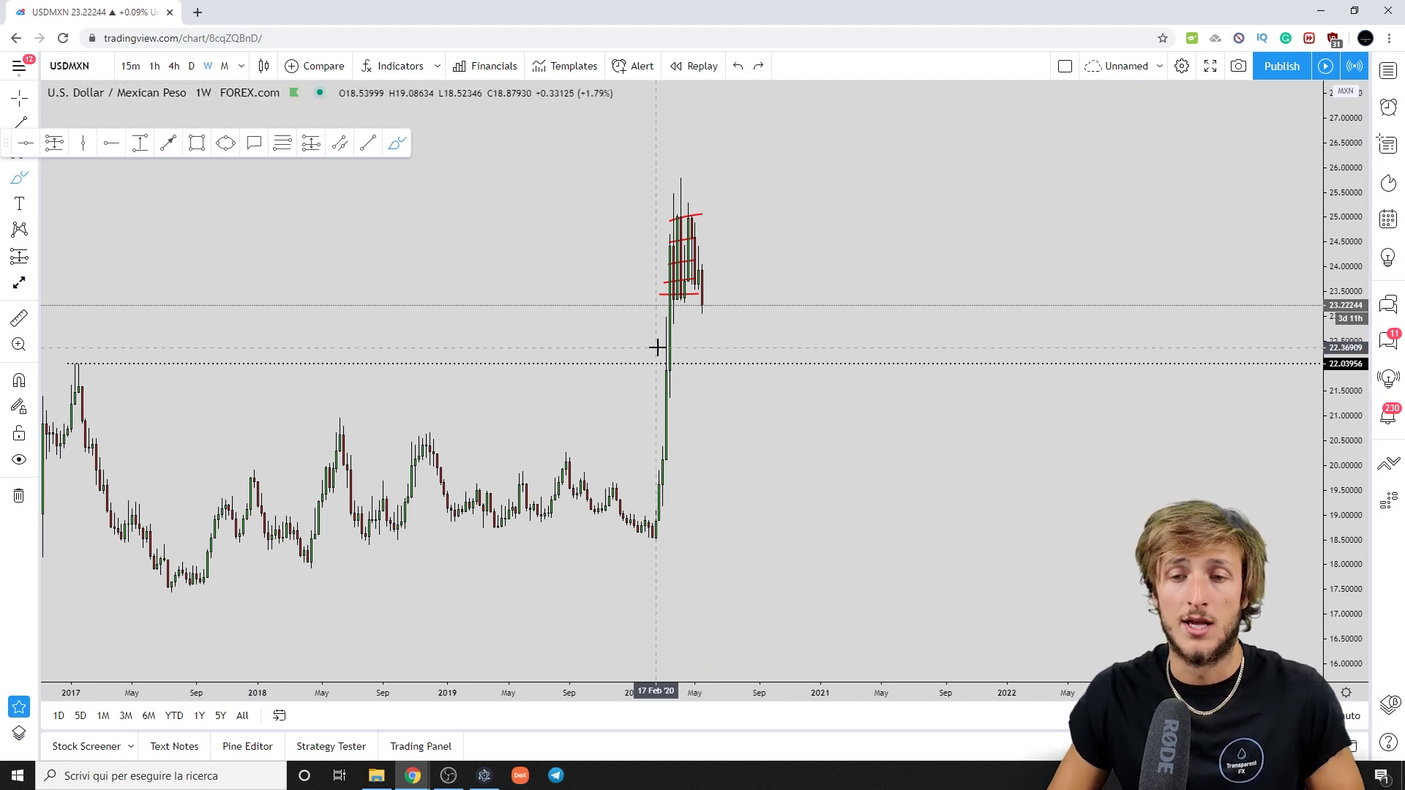
pyautogui.moveTo(656, 510); pyautogui.dragTo(688, 221)
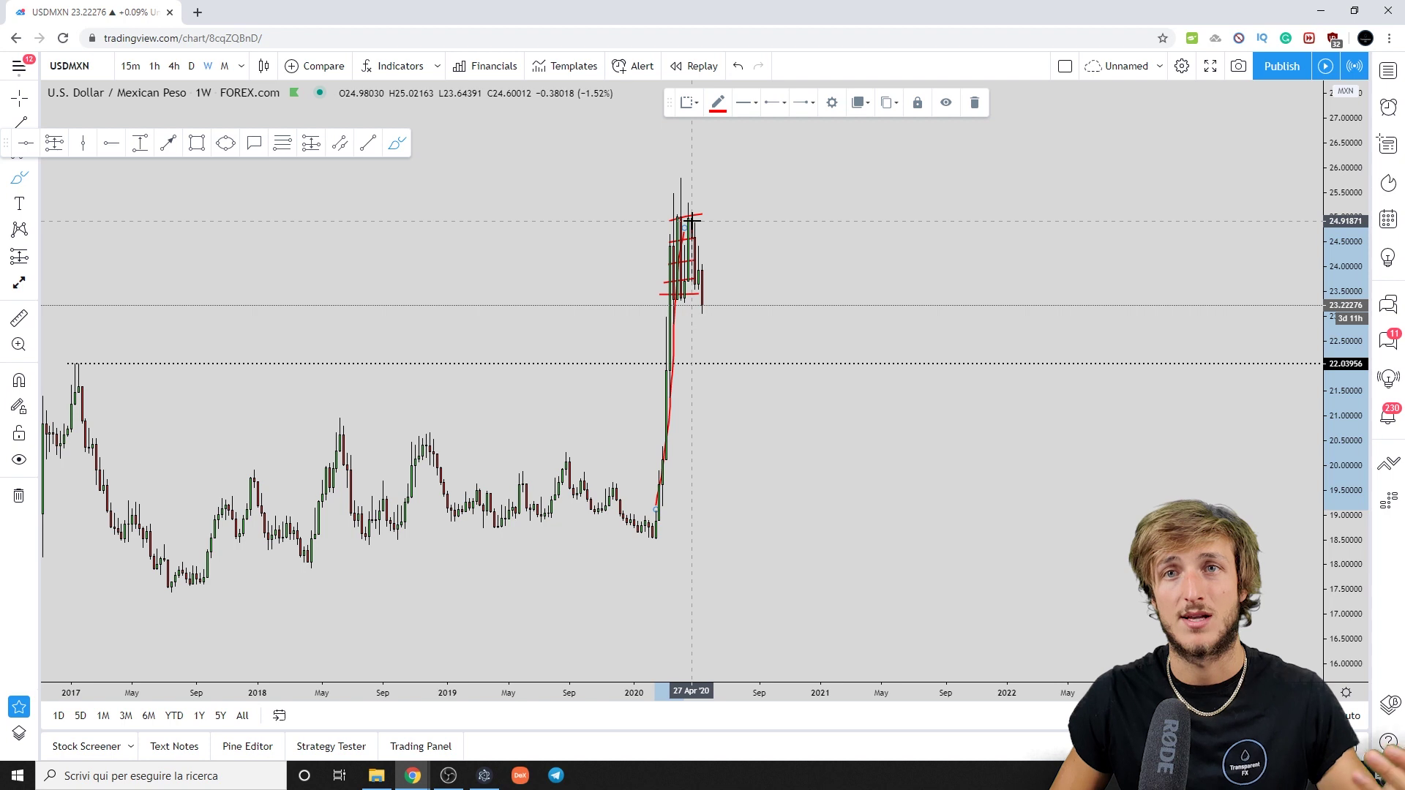
pyautogui.click(737, 67)
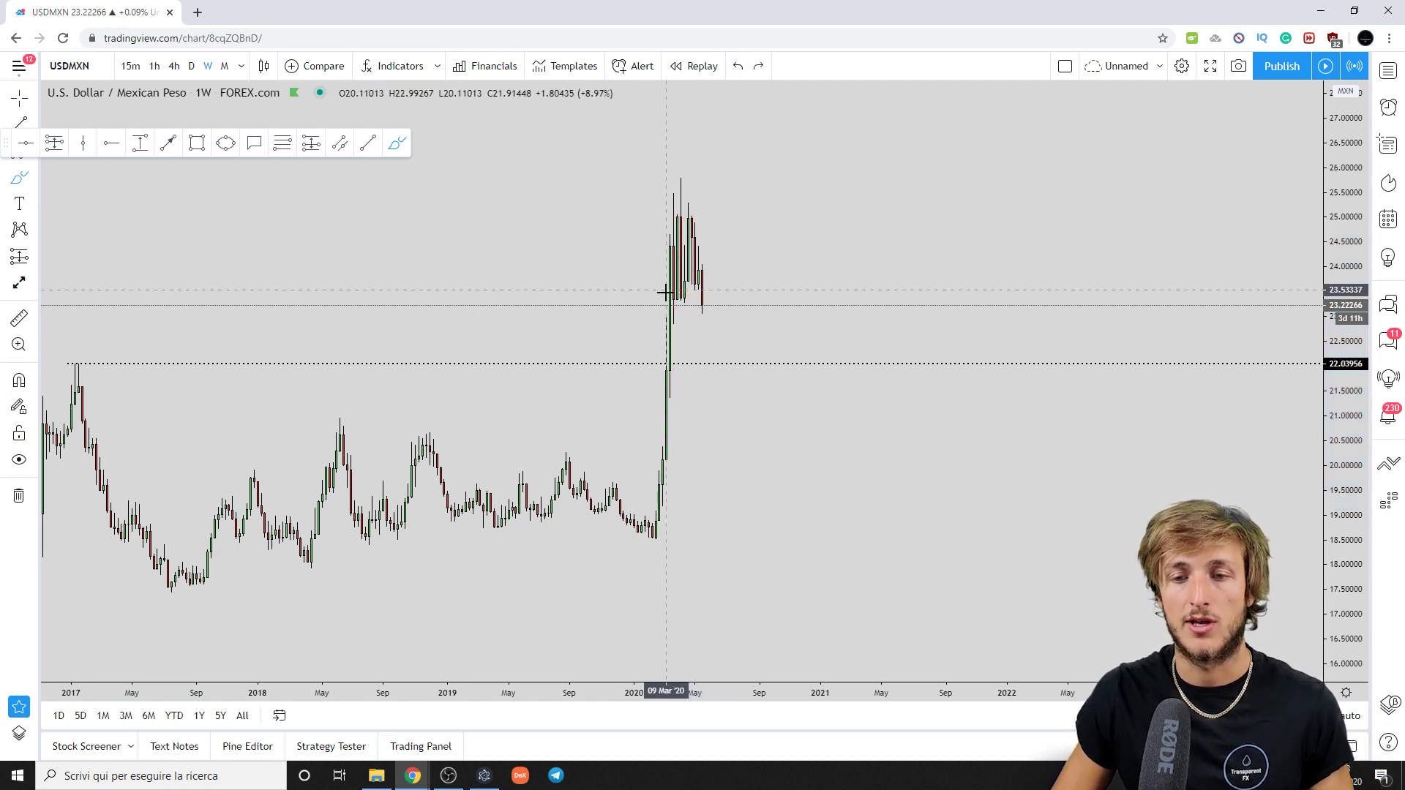
# Sketch and undo a red arc over the 2020 peak, then switch to daily candles.
pyautogui.moveTo(668, 289)
pyautogui.mouseDown()
pyautogui.moveTo(677, 219)
pyautogui.moveTo(708, 246)
pyautogui.moveTo(737, 352)
pyautogui.mouseUp()
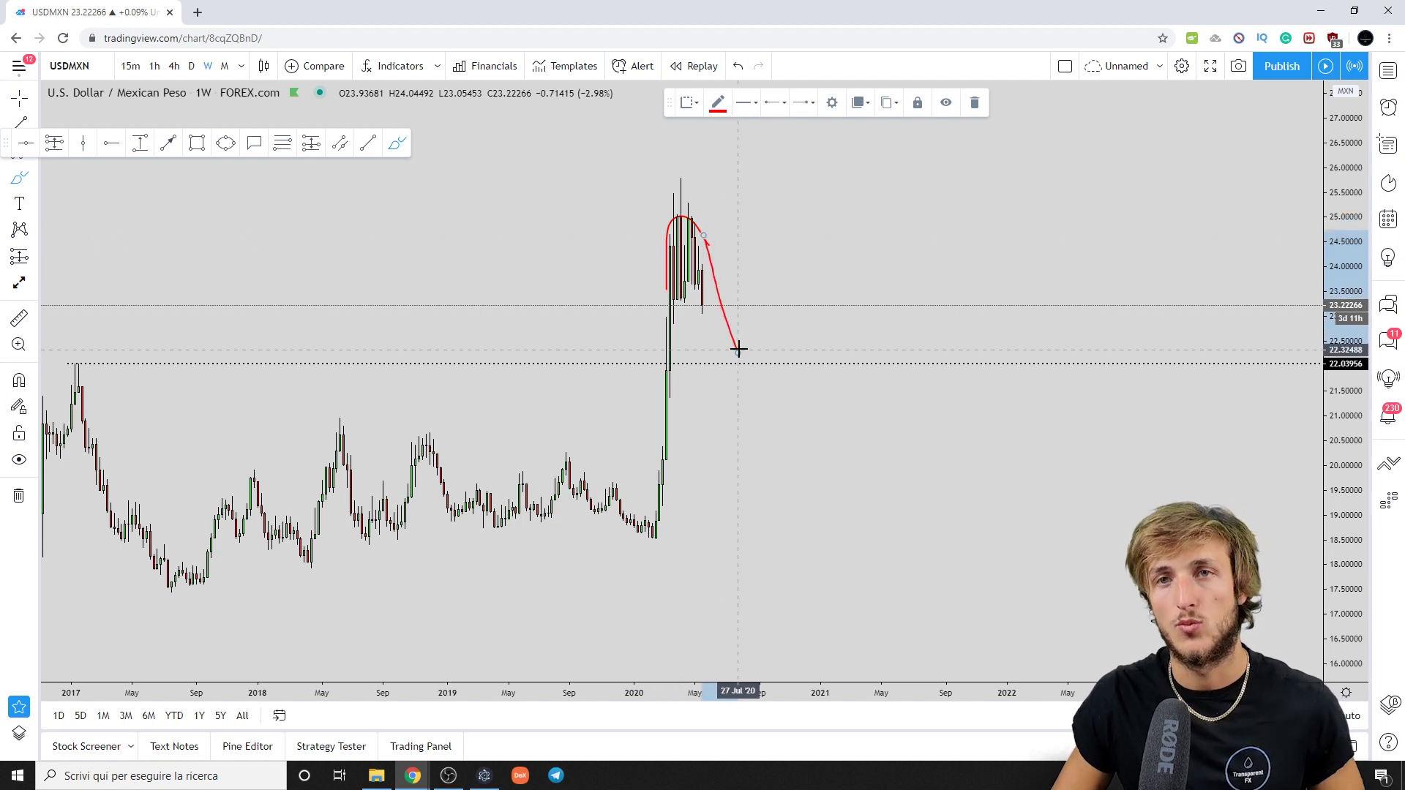
pyautogui.doubleClick(738, 68)
pyautogui.click(193, 66)
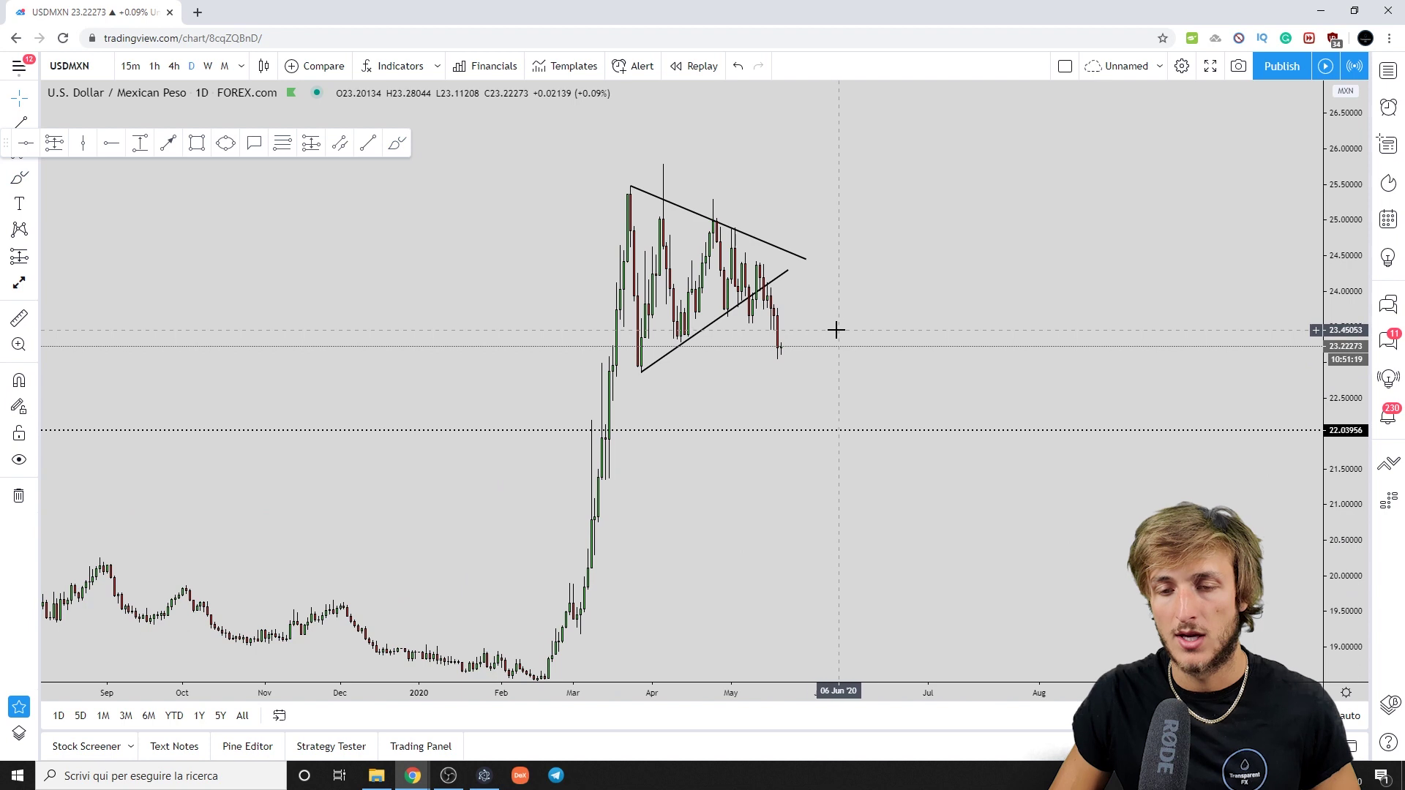
# Brush red lines along the triangle's lower and upper sides, then undo both.
pyautogui.click(397, 142)
pyautogui.moveTo(644, 376); pyautogui.dragTo(790, 279)
pyautogui.moveTo(631, 188)
pyautogui.mouseDown()
pyautogui.moveTo(731, 215)
pyautogui.moveTo(788, 257)
pyautogui.mouseUp()
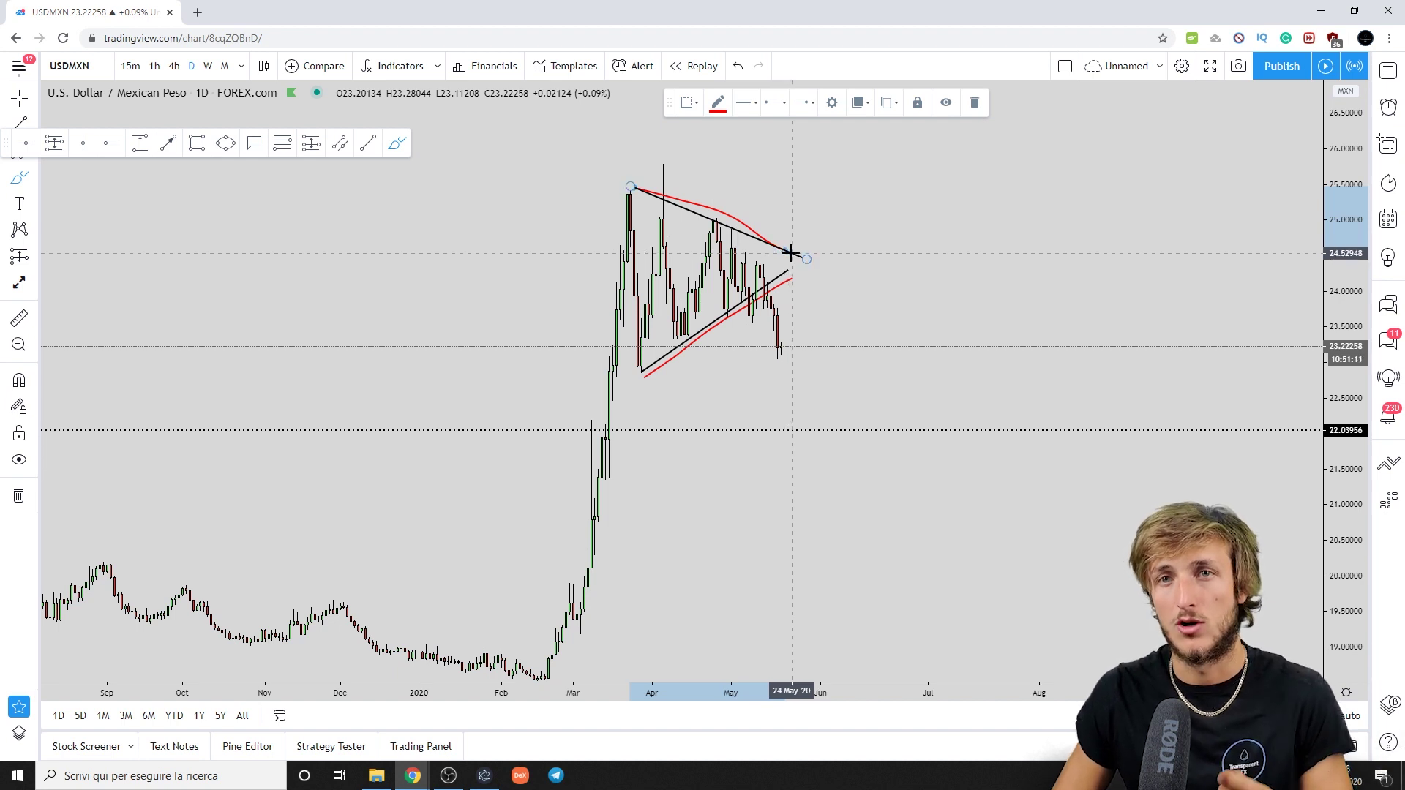
pyautogui.click(737, 66)
pyautogui.click(738, 66)
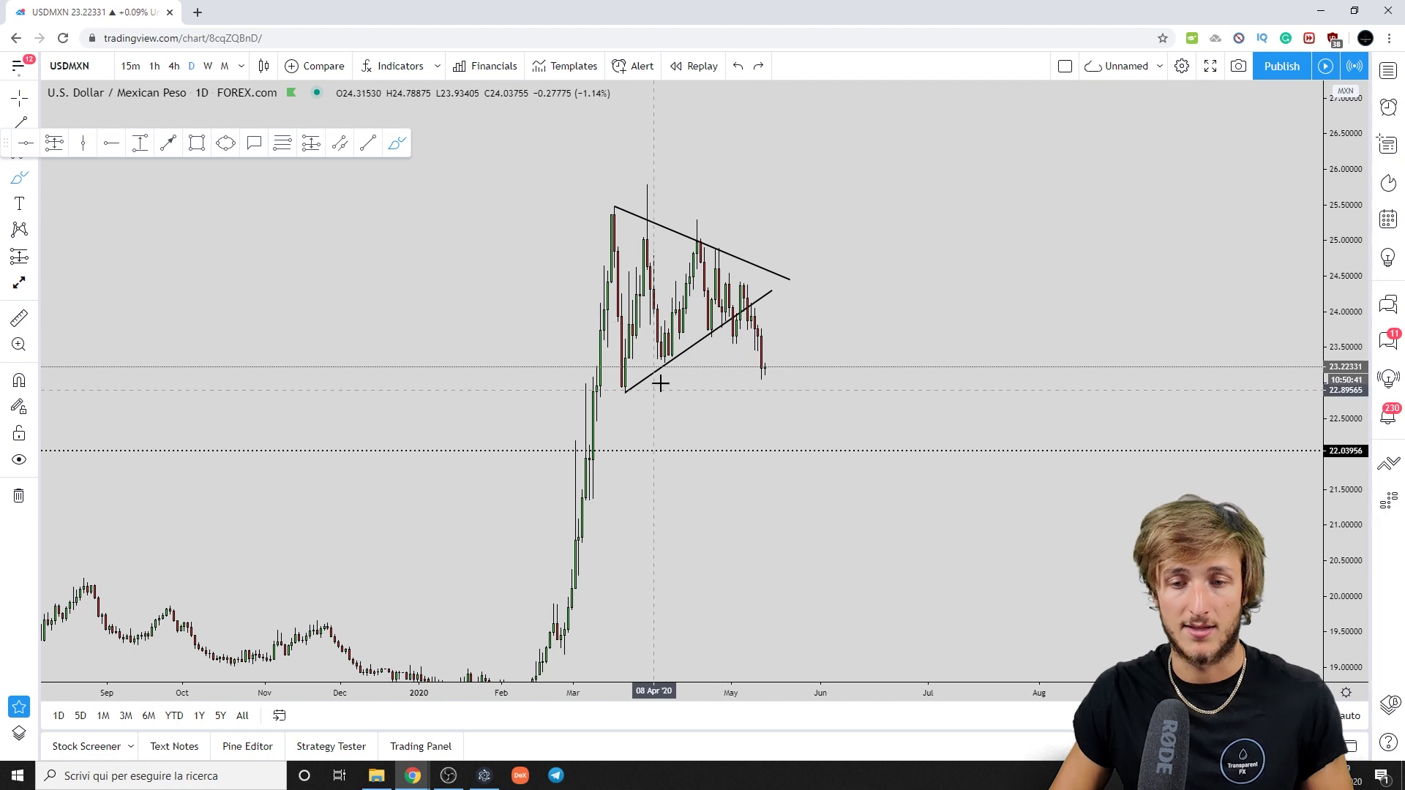
# Sketch and delete a red decline curve toward 22.04, then switch to weekly candles.
pyautogui.moveTo(742, 298); pyautogui.dragTo(796, 454)
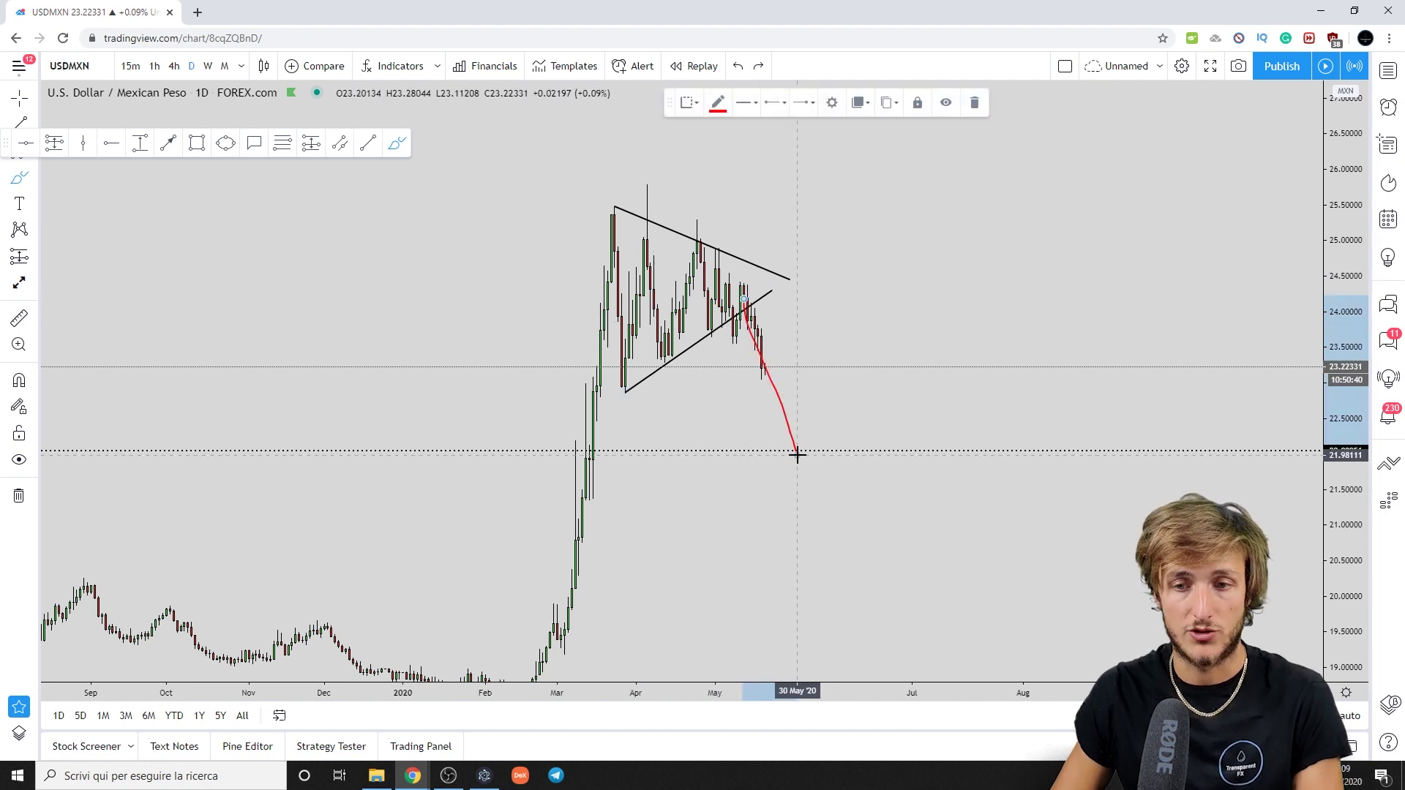
pyautogui.click(974, 102)
pyautogui.click(207, 66)
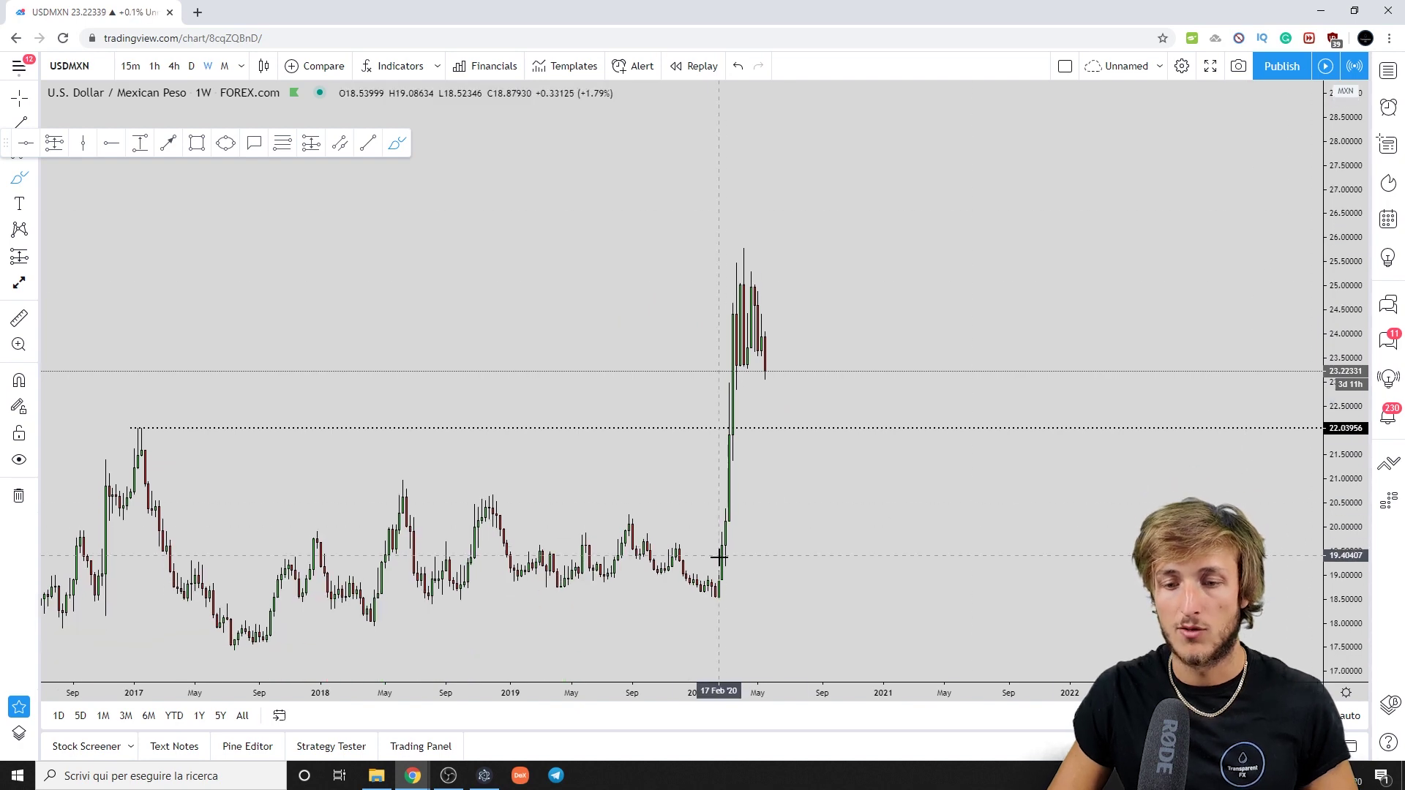
# Sketch red strokes over the 2020 spike and the triangle's lower side, then delete or undo them.
pyautogui.moveTo(719, 556)
pyautogui.mouseDown()
pyautogui.moveTo(756, 314)
pyautogui.moveTo(777, 417)
pyautogui.mouseUp()
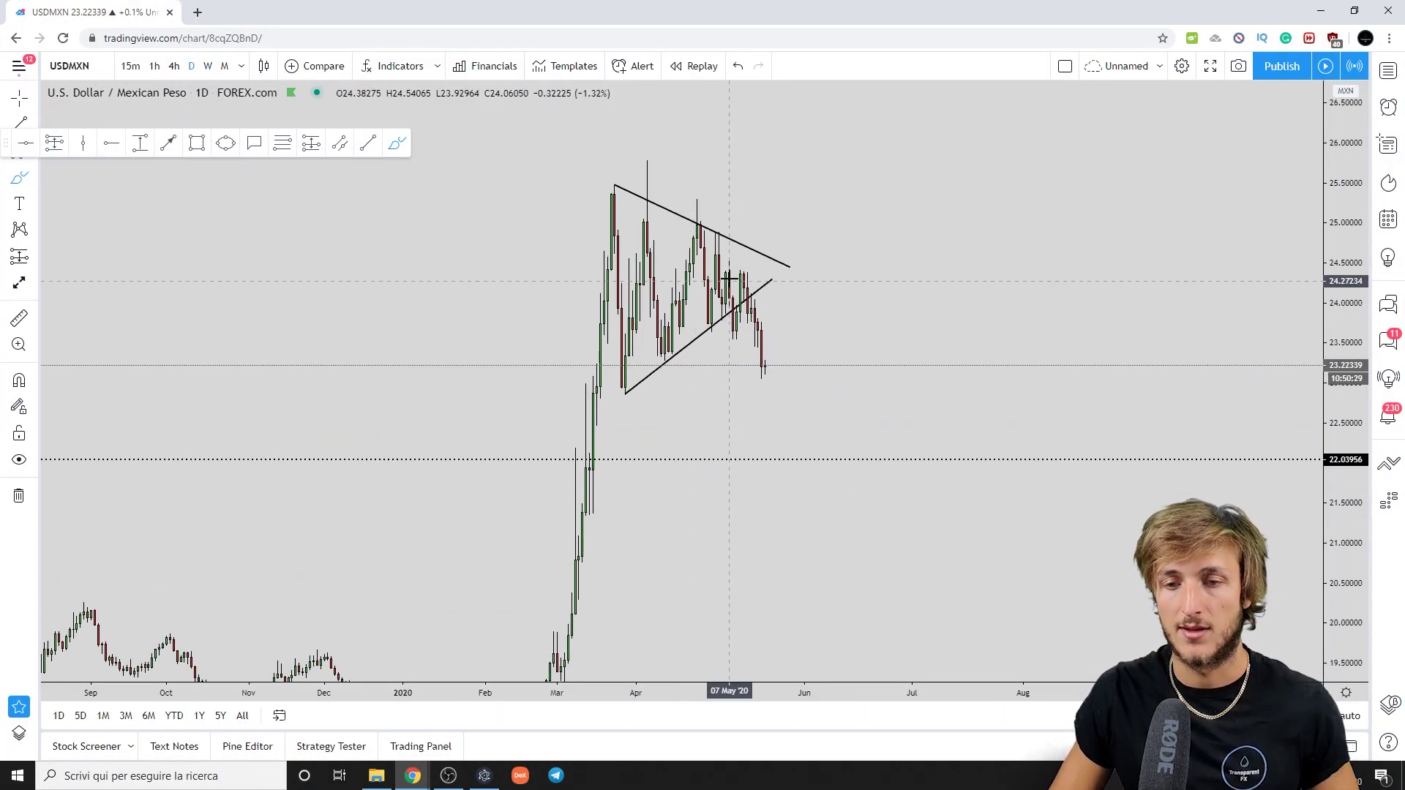
pyautogui.moveTo(728, 279); pyautogui.dragTo(733, 337)
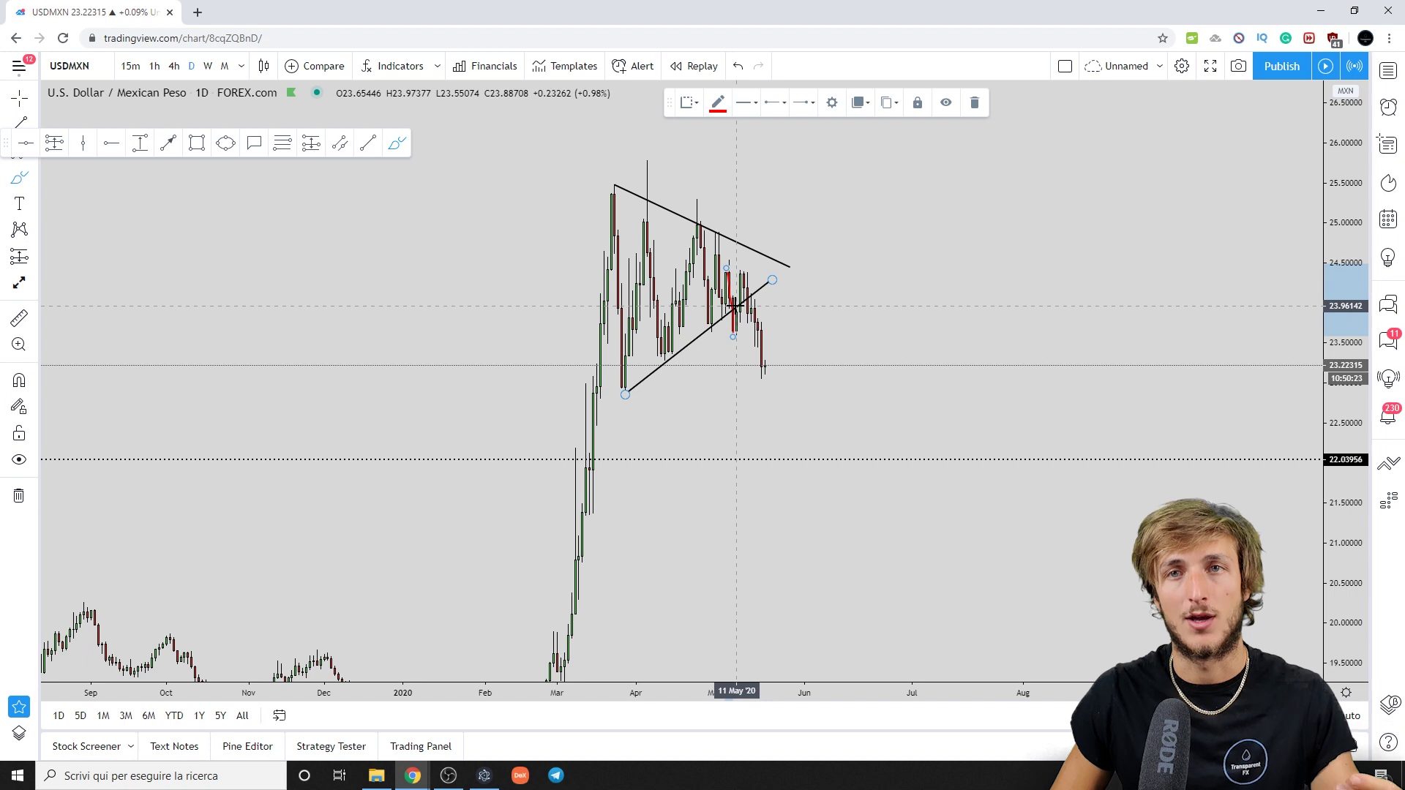
pyautogui.click(974, 101)
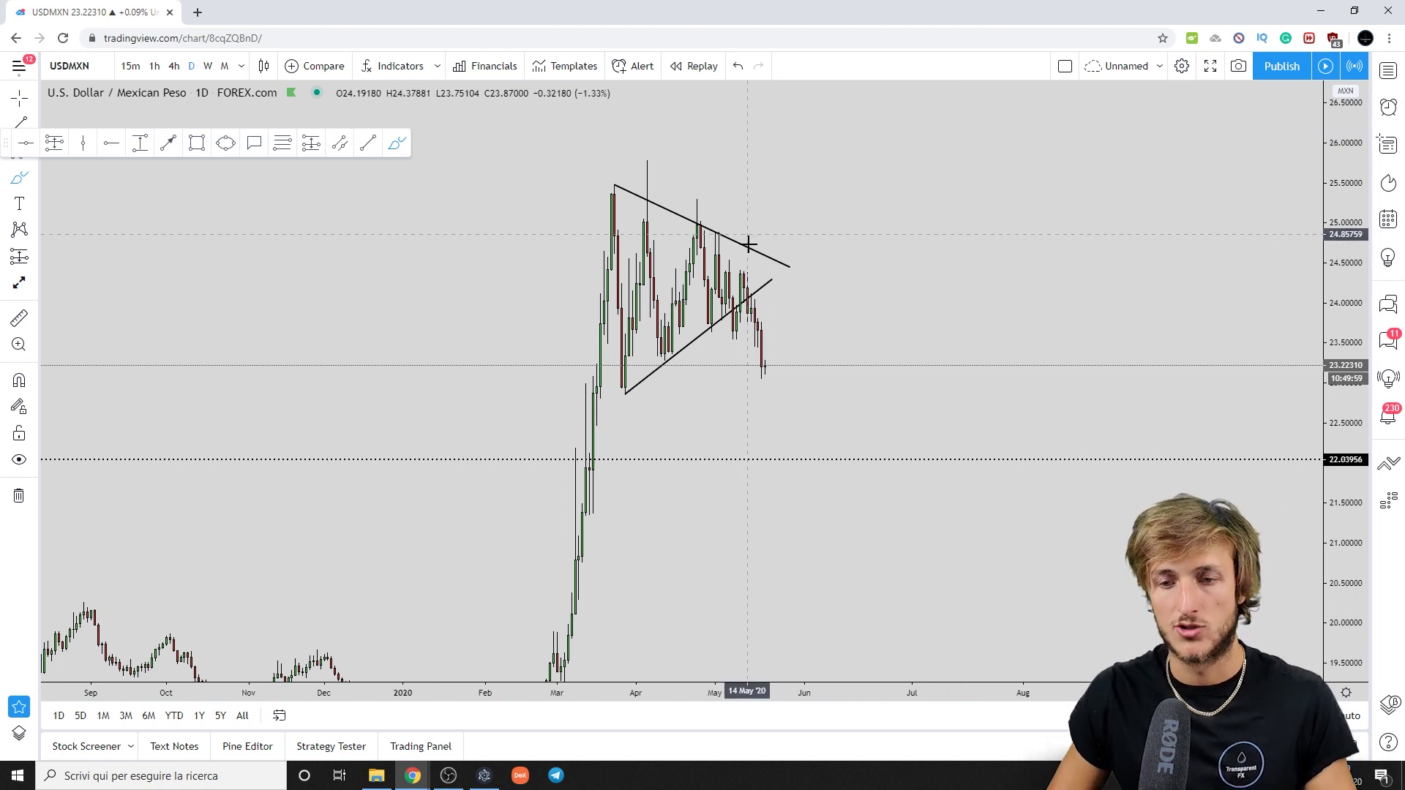
pyautogui.moveTo(747, 277); pyautogui.dragTo(739, 329)
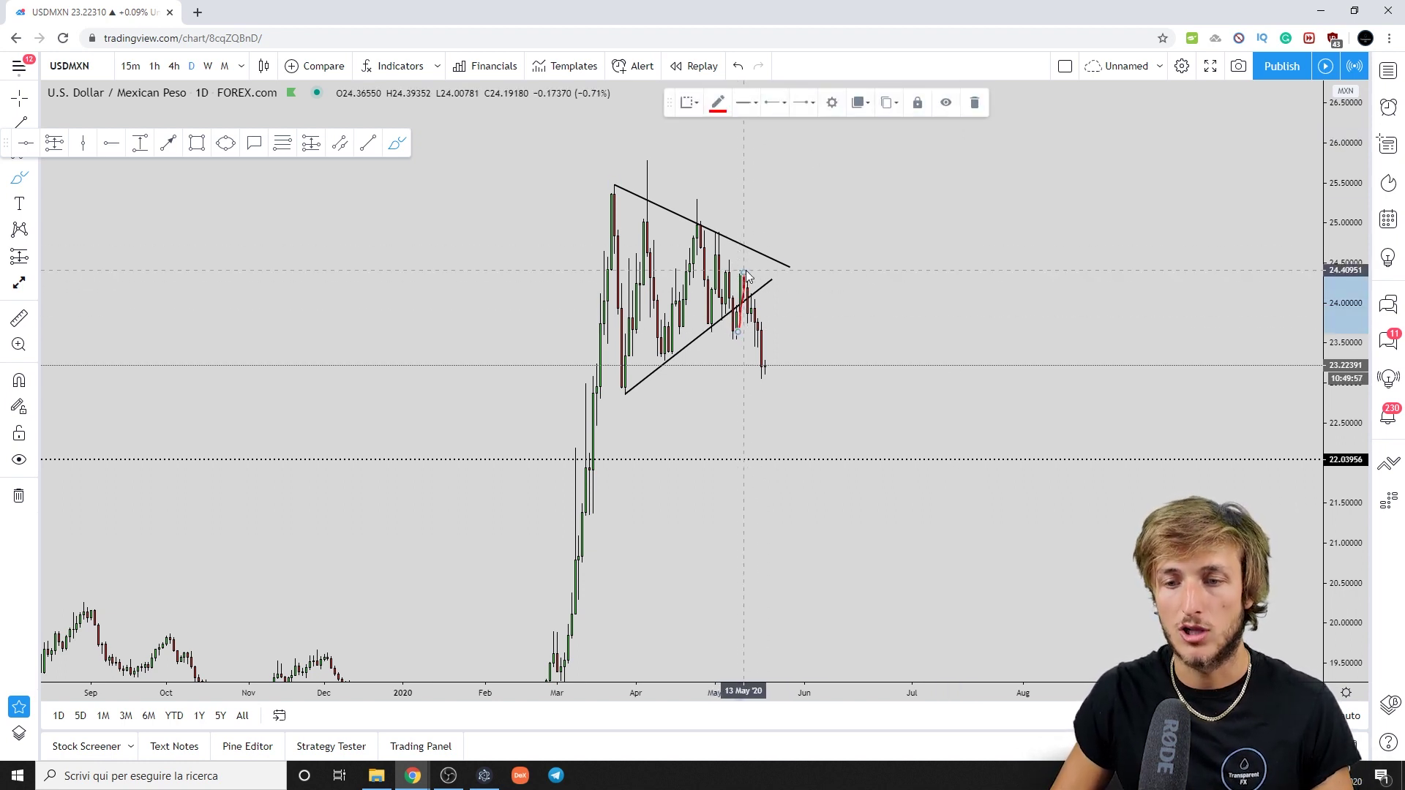
pyautogui.moveTo(746, 277)
pyautogui.mouseDown()
pyautogui.moveTo(752, 291)
pyautogui.moveTo(767, 280)
pyautogui.moveTo(672, 362)
pyautogui.mouseUp()
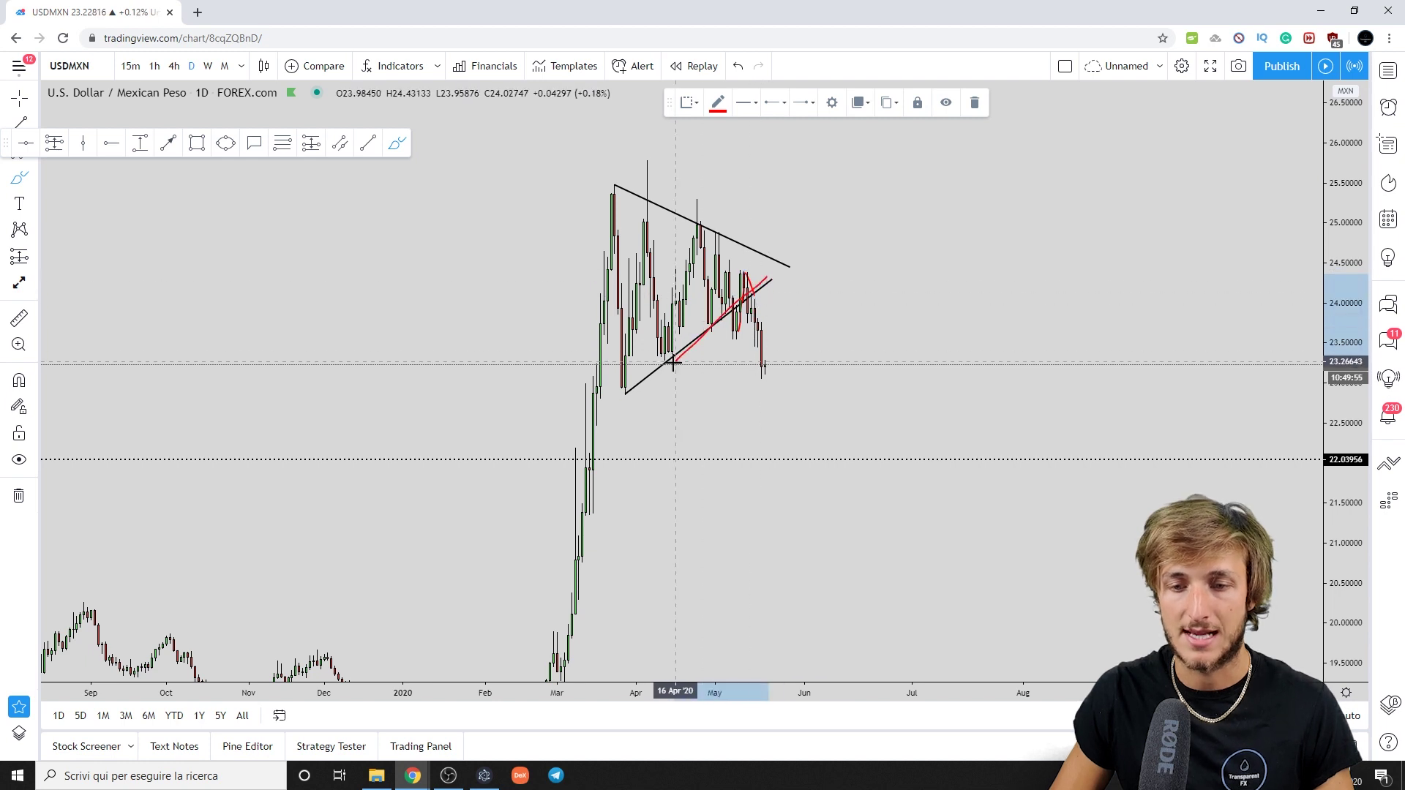
pyautogui.click(737, 66)
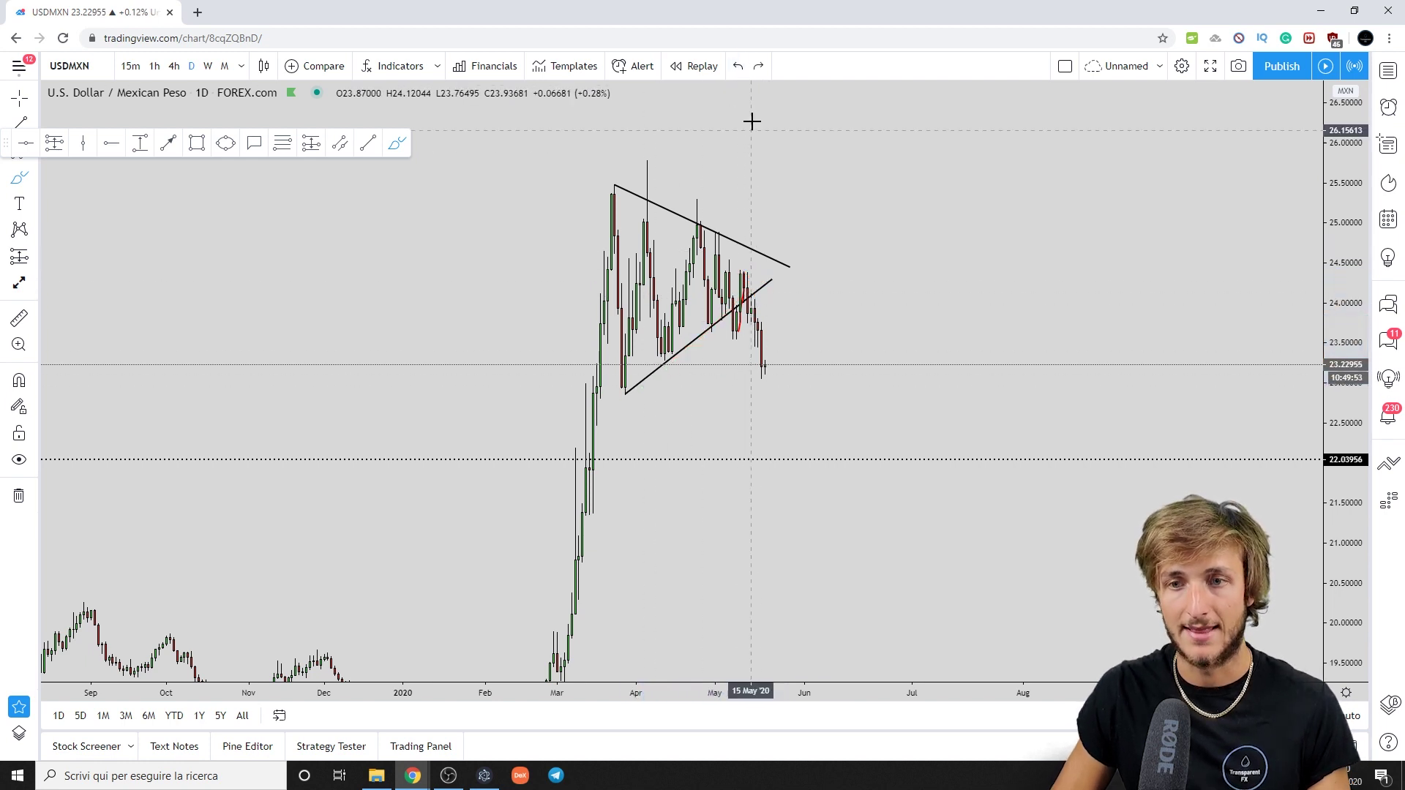
# Sketch and delete short red strokes near the triangle apex, then switch to 4-hour candles.
pyautogui.moveTo(743, 274); pyautogui.dragTo(744, 313)
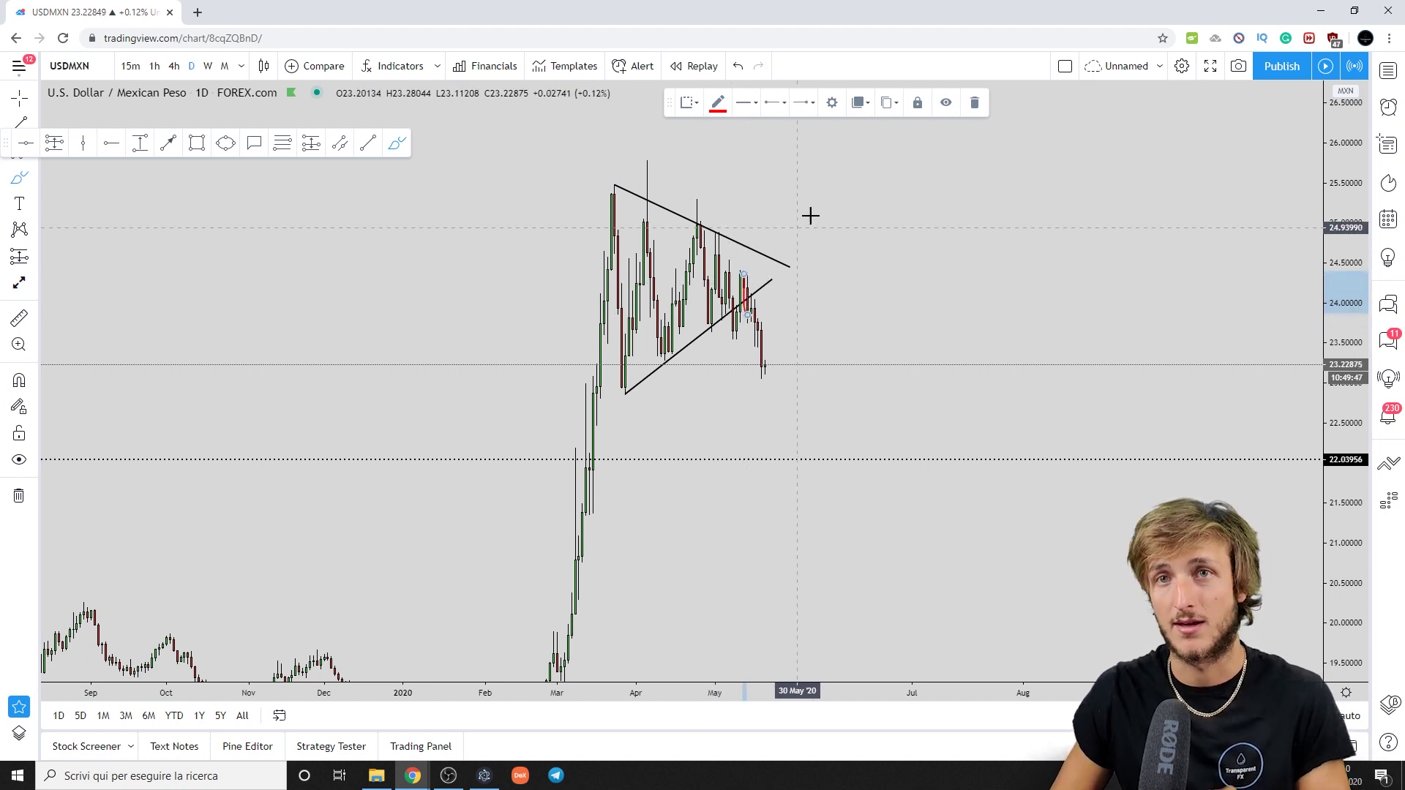
pyautogui.click(974, 102)
pyautogui.moveTo(747, 278); pyautogui.dragTo(751, 313)
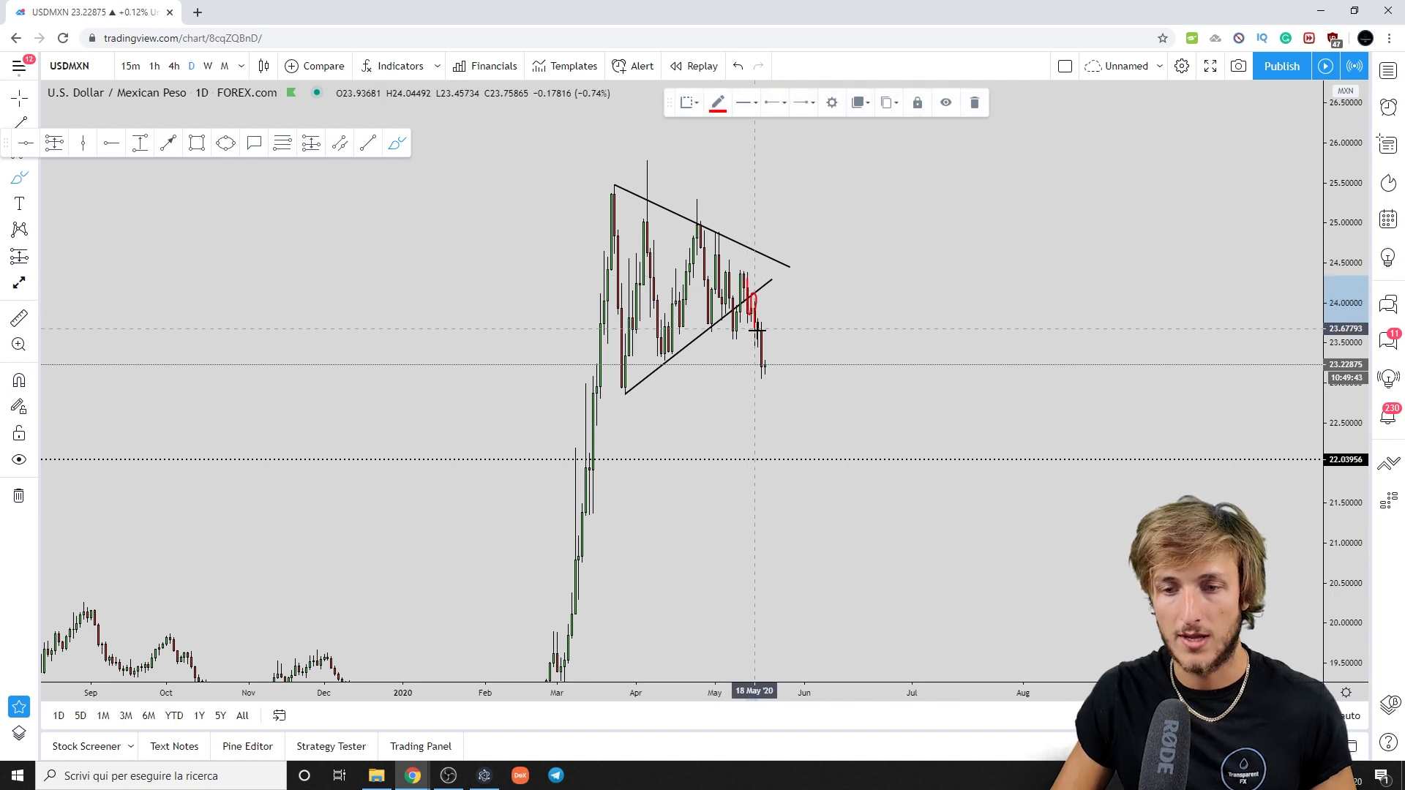
pyautogui.click(974, 103)
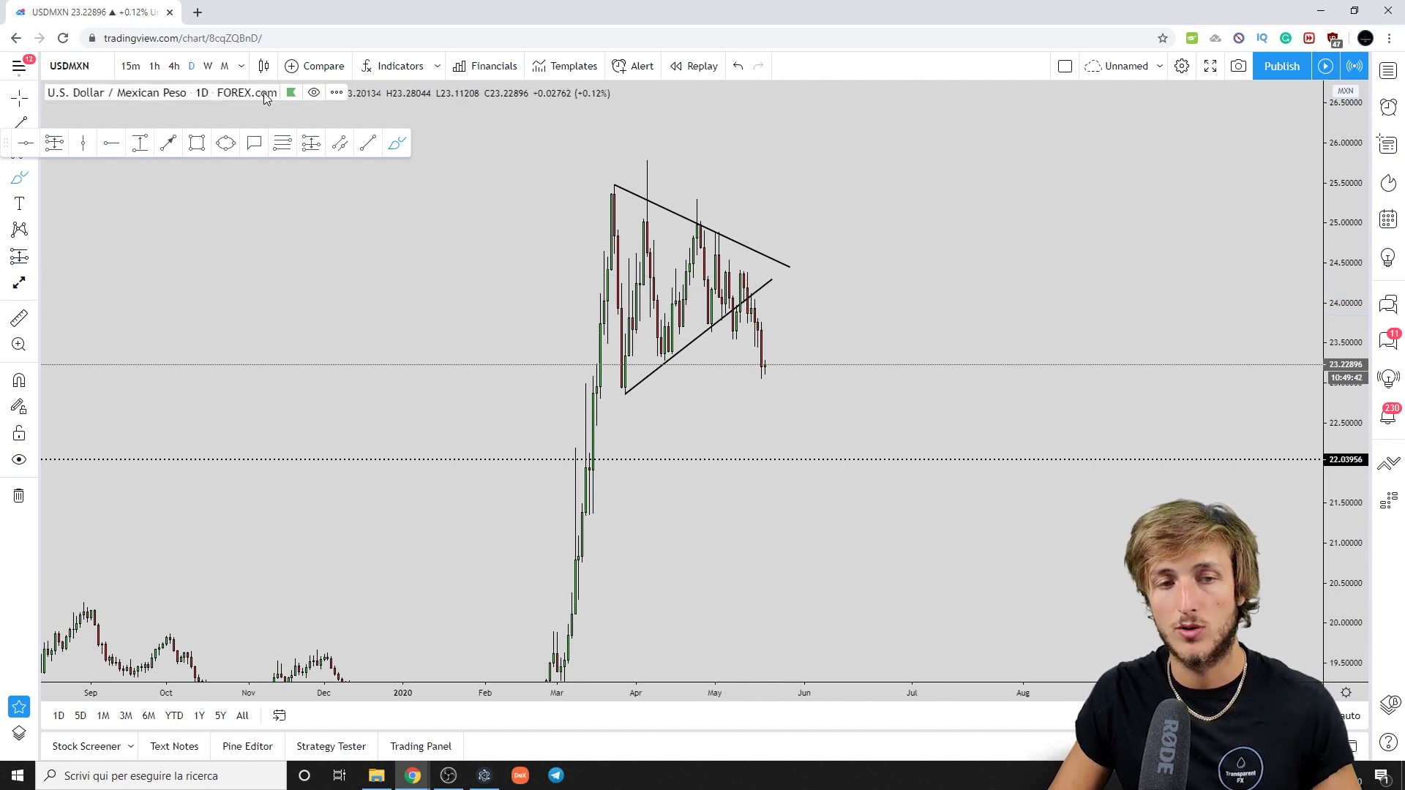
pyautogui.click(174, 66)
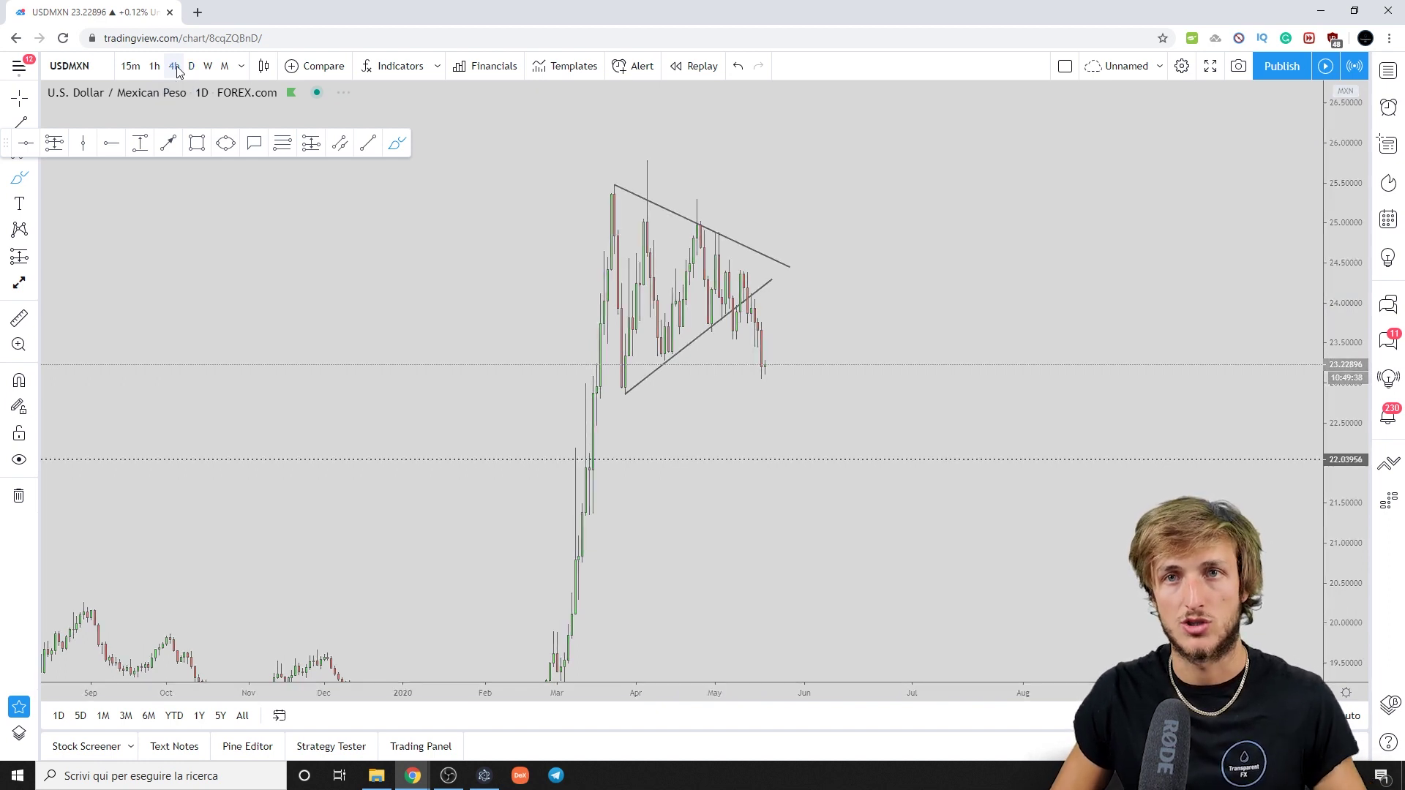
# Frame the 4-hour triangle breakdown, then sketch and undo a red entry line with a loop.
pyautogui.click(641, 649)
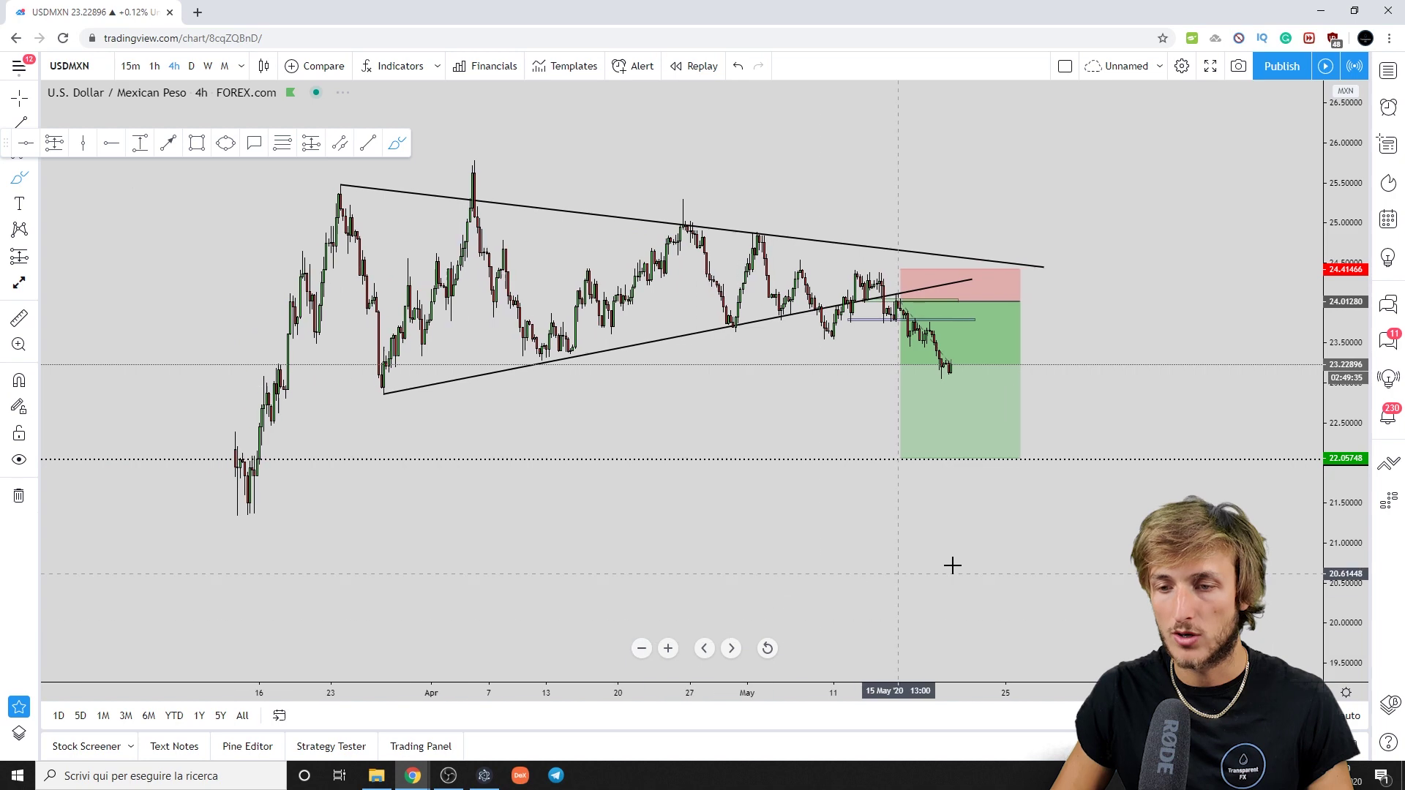
pyautogui.moveTo(1346, 556); pyautogui.dragTo(1276, 445)
pyautogui.moveTo(1171, 318); pyautogui.dragTo(1087, 326)
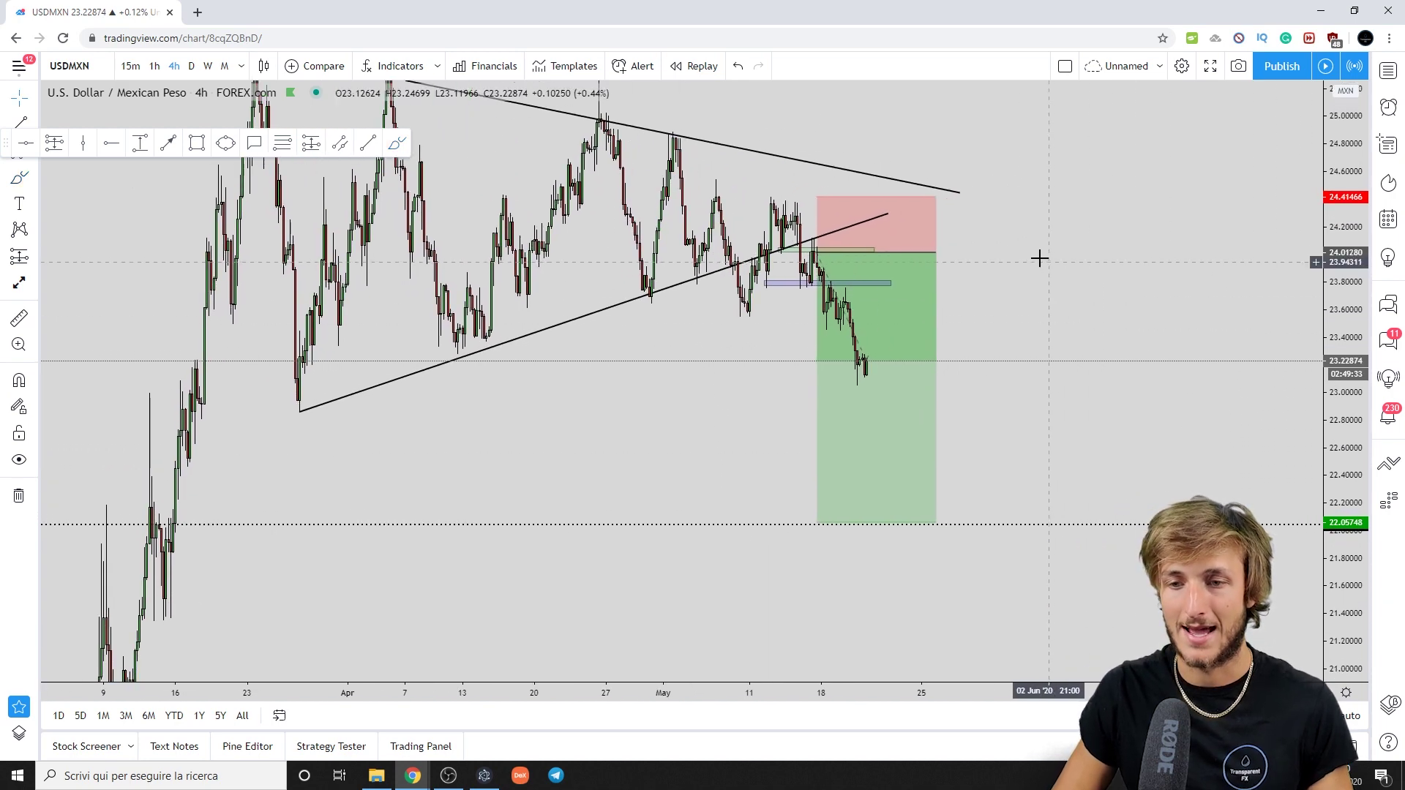
pyautogui.click(403, 146)
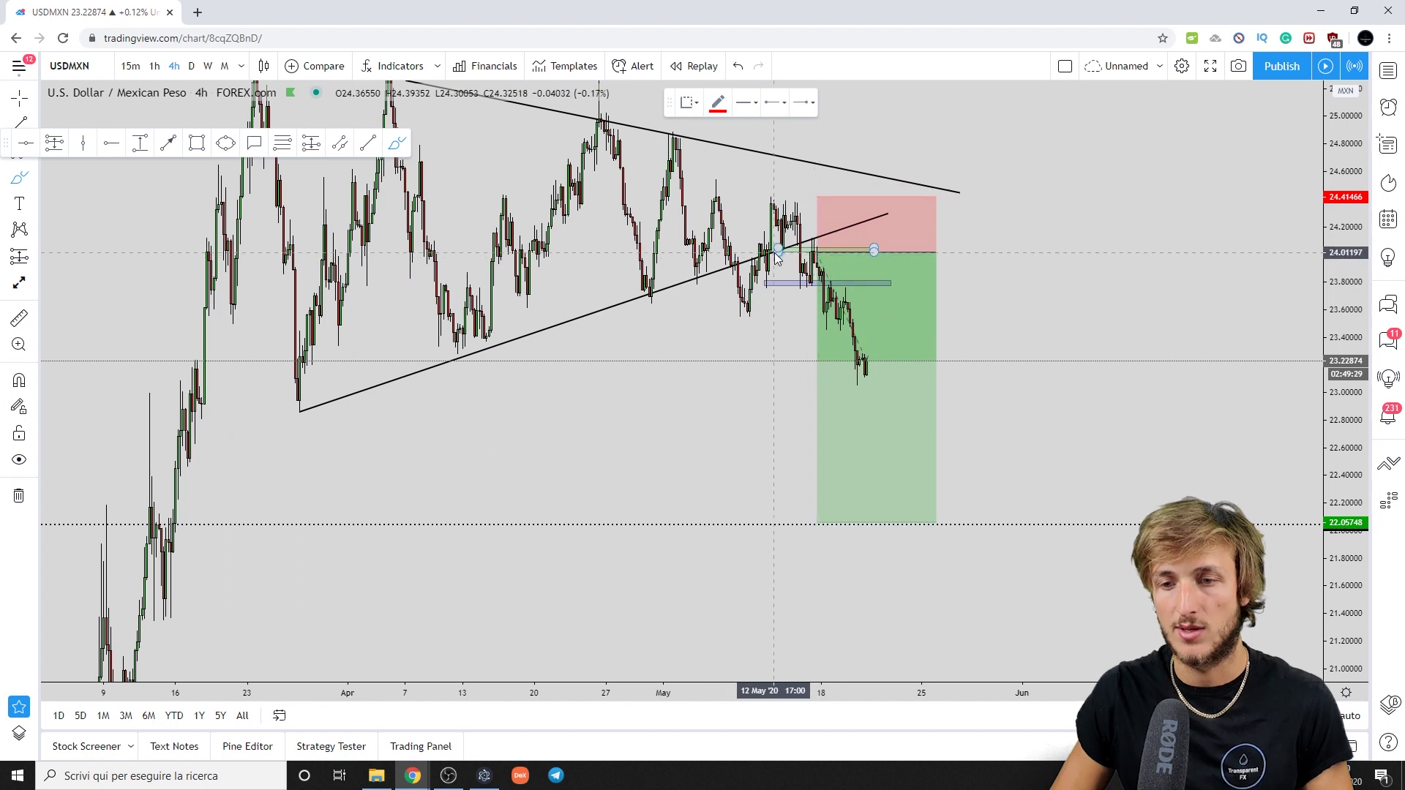
pyautogui.moveTo(781, 251); pyautogui.dragTo(895, 251)
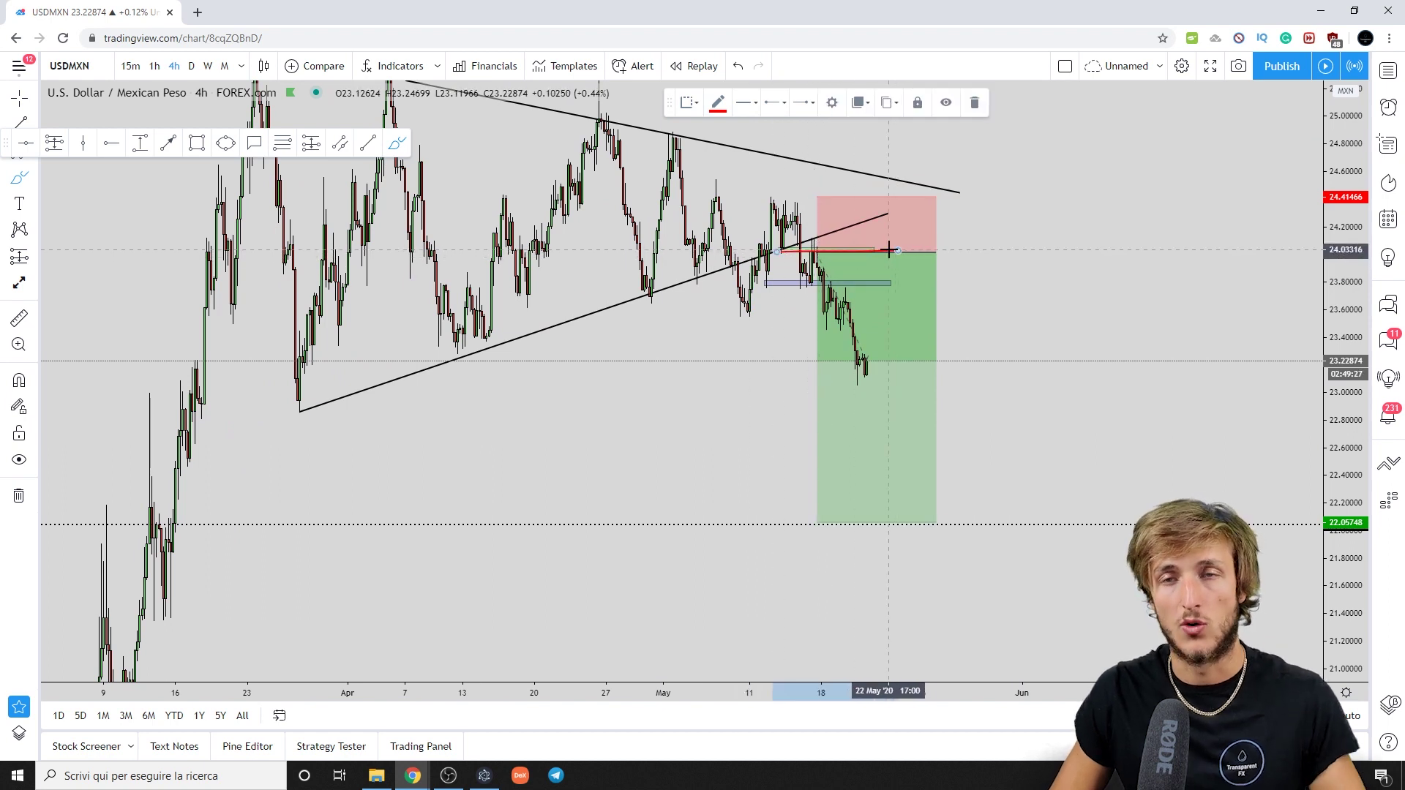
pyautogui.moveTo(779, 252)
pyautogui.mouseDown()
pyautogui.moveTo(823, 250)
pyautogui.moveTo(802, 246)
pyautogui.moveTo(762, 281)
pyautogui.moveTo(768, 205)
pyautogui.moveTo(834, 285)
pyautogui.moveTo(843, 328)
pyautogui.mouseUp()
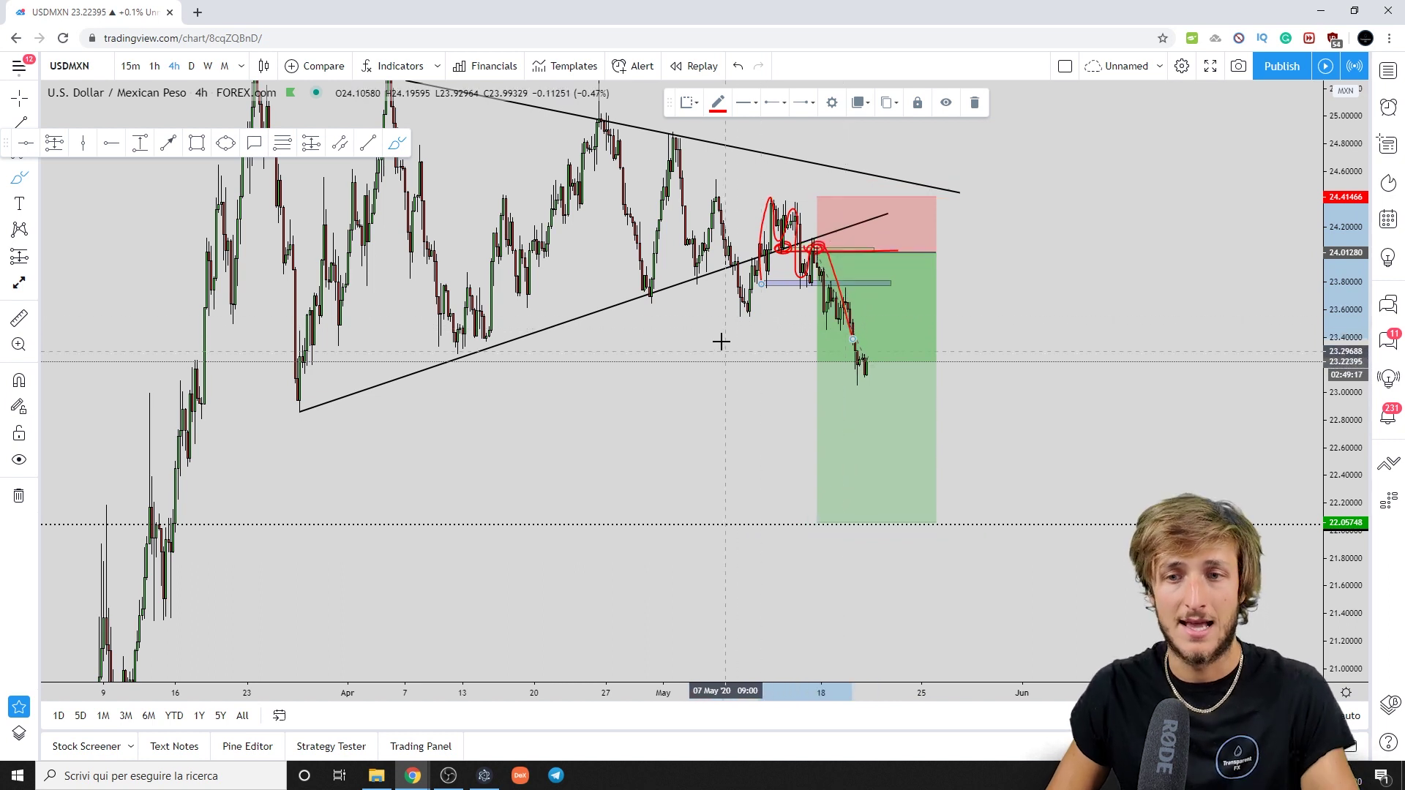
pyautogui.click(739, 66)
pyautogui.click(739, 66)
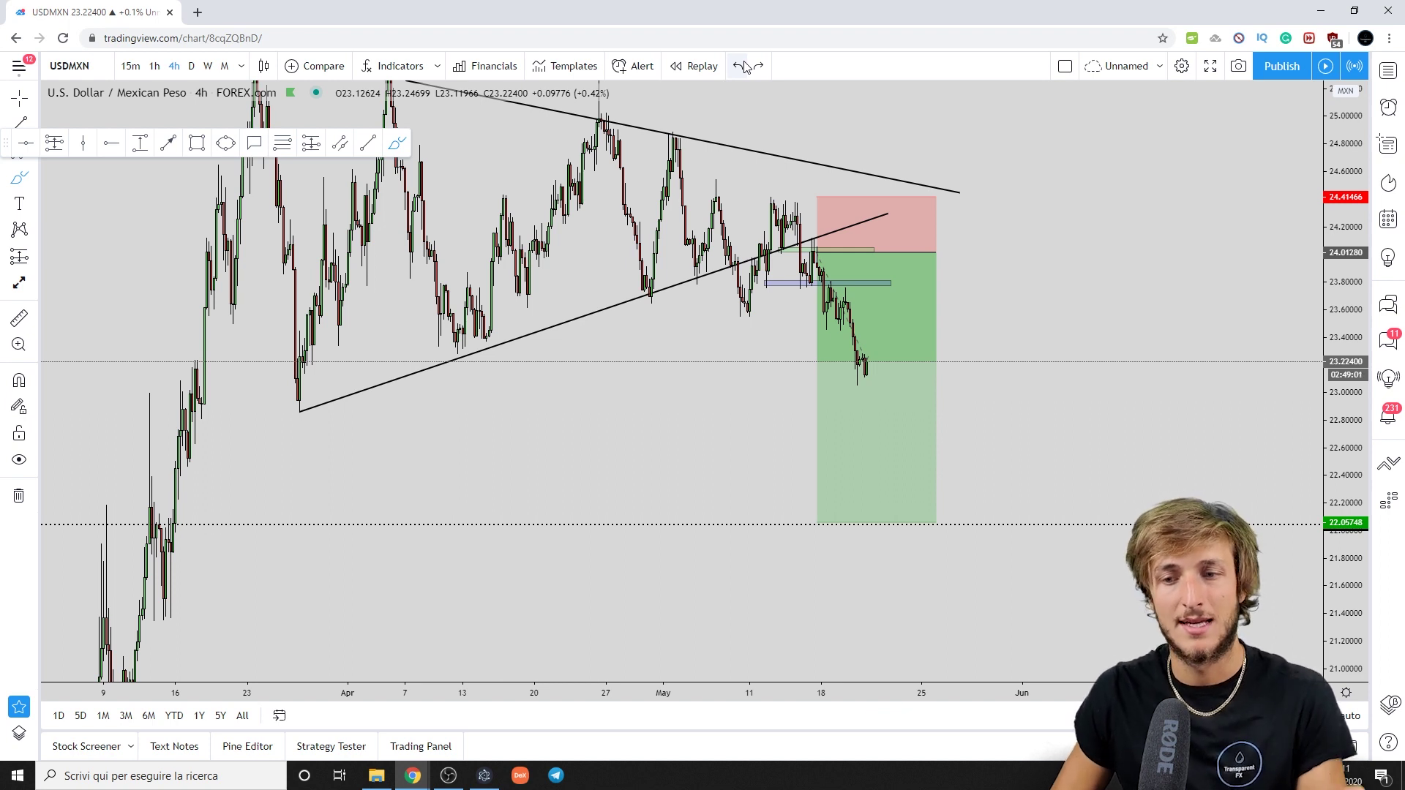
# Restore, extend and redraw red entry-level strokes, then undo and delete them all.
pyautogui.click(754, 66)
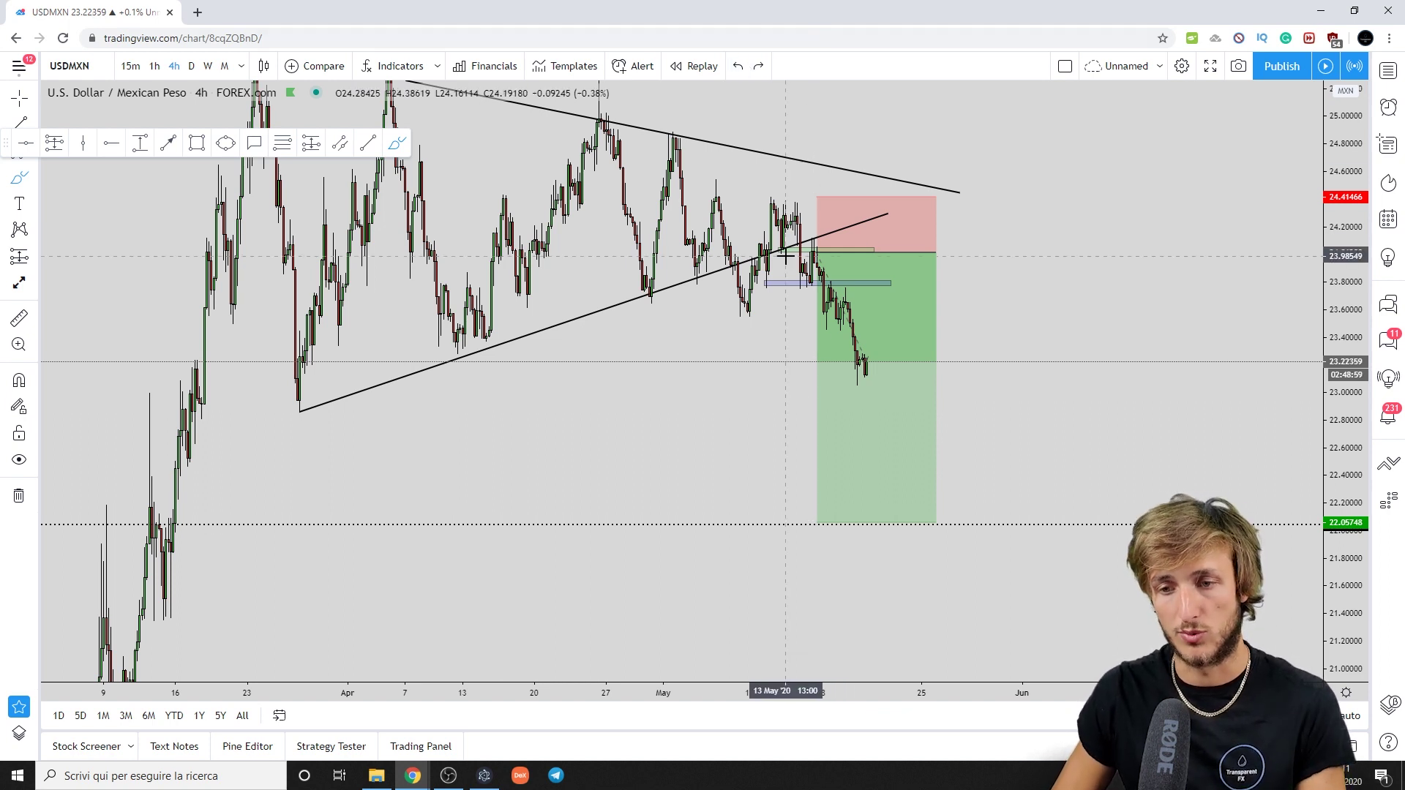
pyautogui.moveTo(874, 249); pyautogui.dragTo(909, 249)
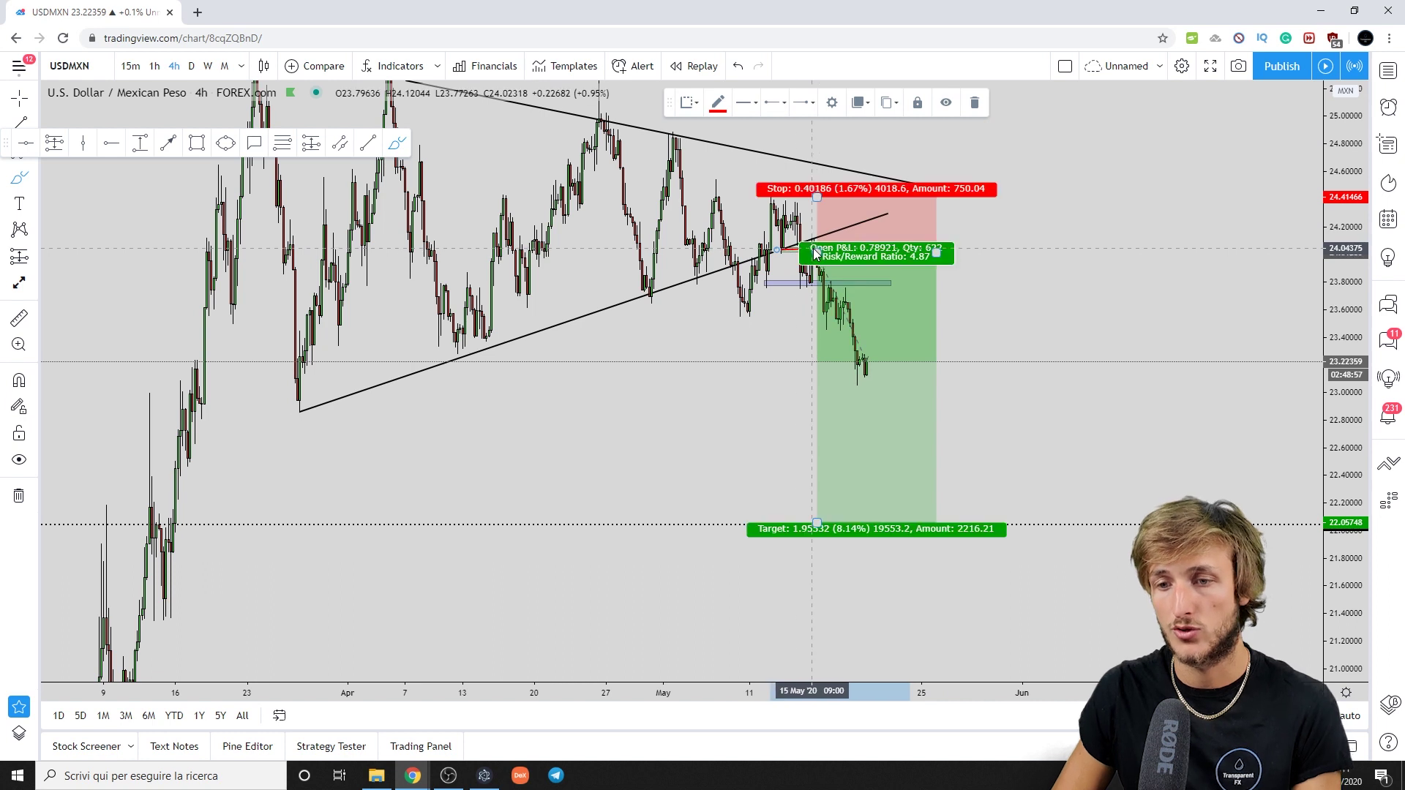
pyautogui.moveTo(797, 203)
pyautogui.mouseDown()
pyautogui.moveTo(799, 285)
pyautogui.moveTo(859, 372)
pyautogui.mouseUp()
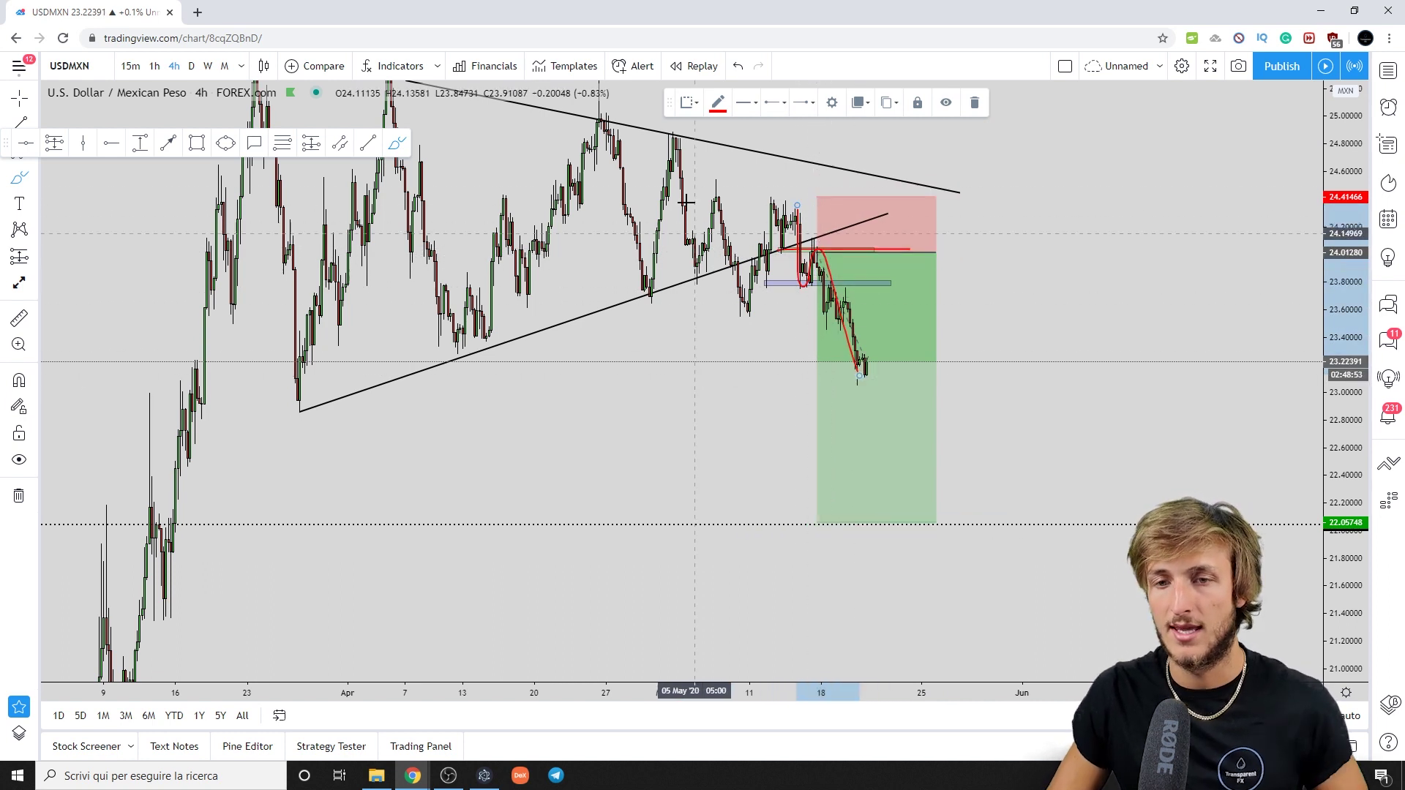
pyautogui.click(736, 66)
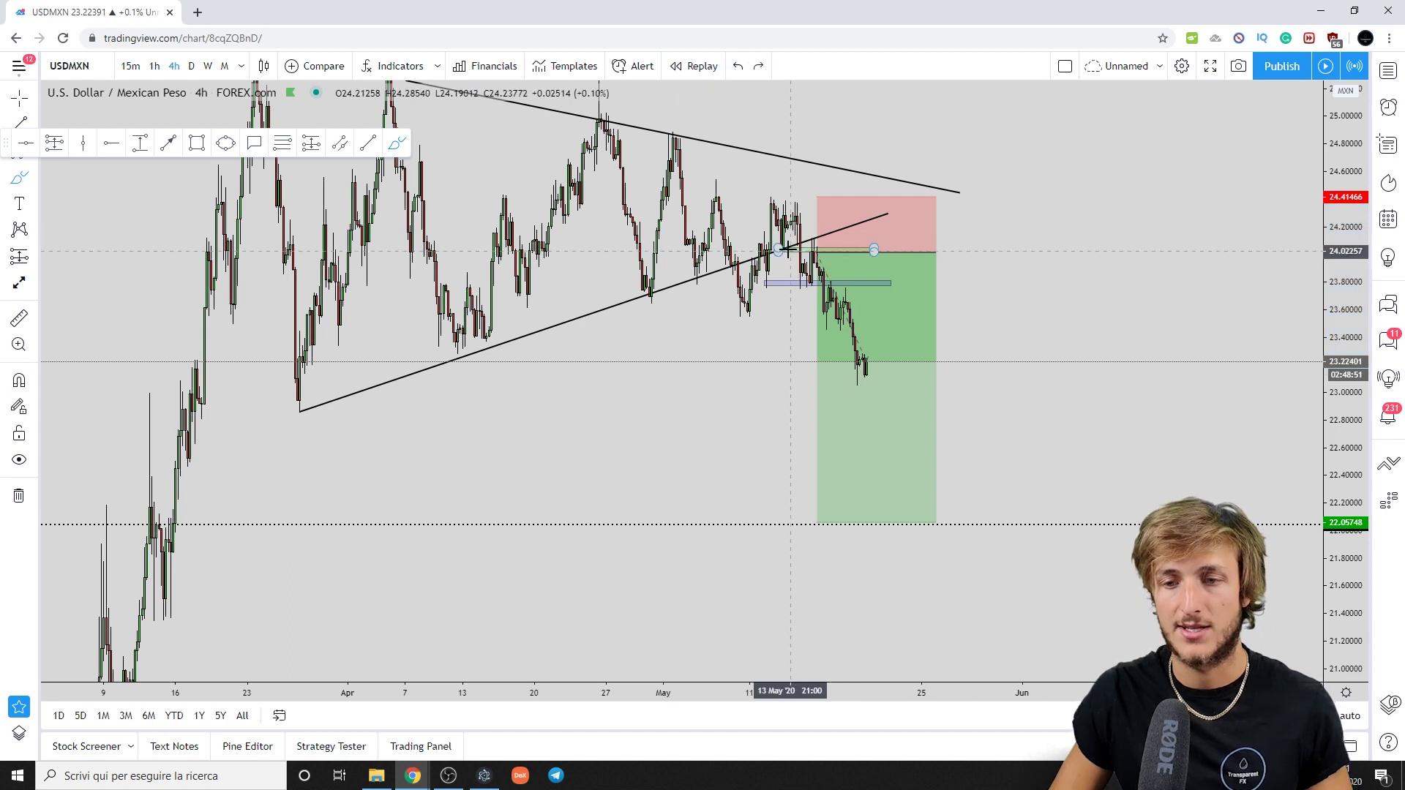
pyautogui.moveTo(783, 249); pyautogui.dragTo(900, 259)
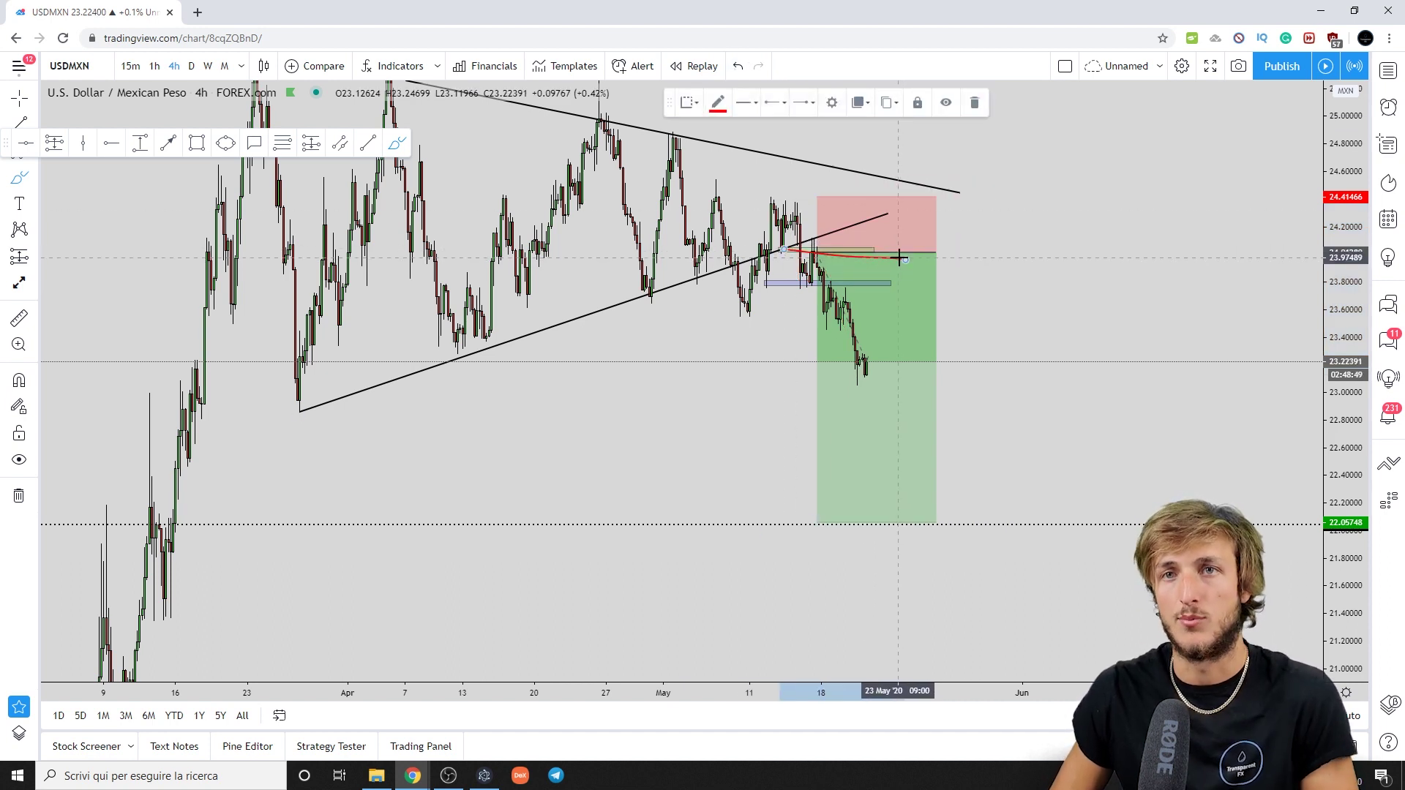
pyautogui.click(973, 103)
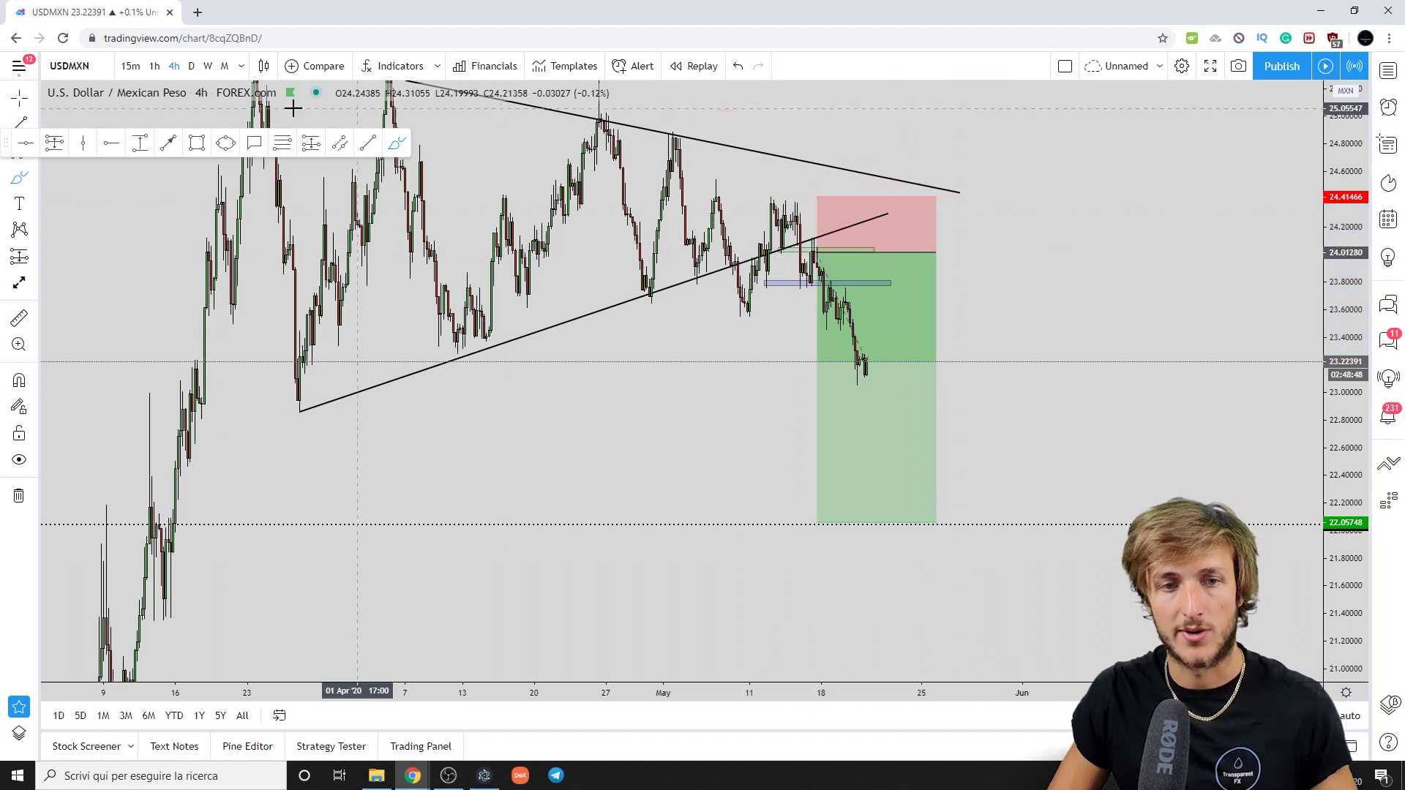
# Switch to daily candles and reframe the chart so the triangle and all candles fit.
pyautogui.click(191, 66)
pyautogui.moveTo(1336, 161)
pyautogui.mouseDown()
pyautogui.moveTo(1301, 398)
pyautogui.moveTo(1280, 431)
pyautogui.mouseUp()
pyautogui.click(668, 648)
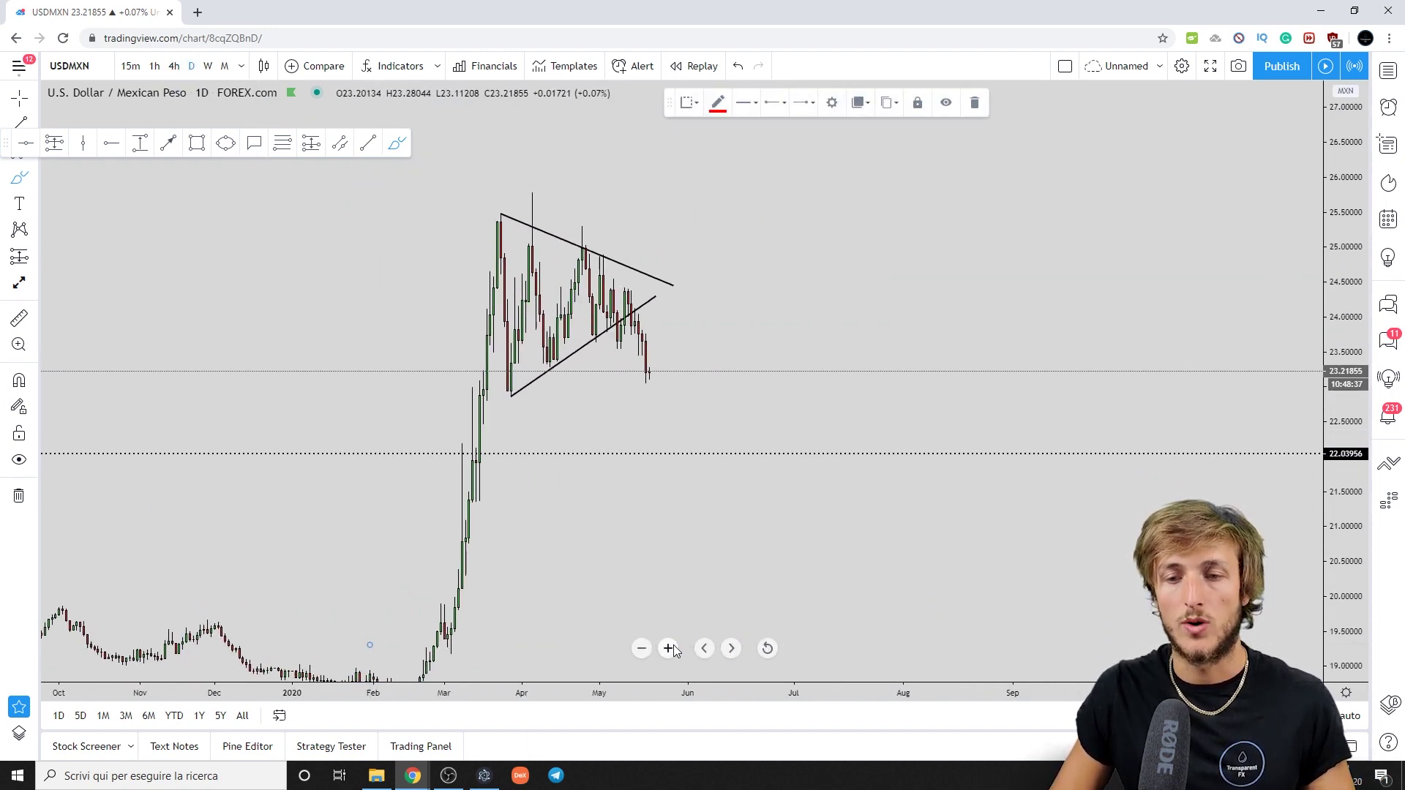
pyautogui.moveTo(486, 512); pyautogui.dragTo(800, 453)
pyautogui.moveTo(1327, 556); pyautogui.dragTo(1288, 448)
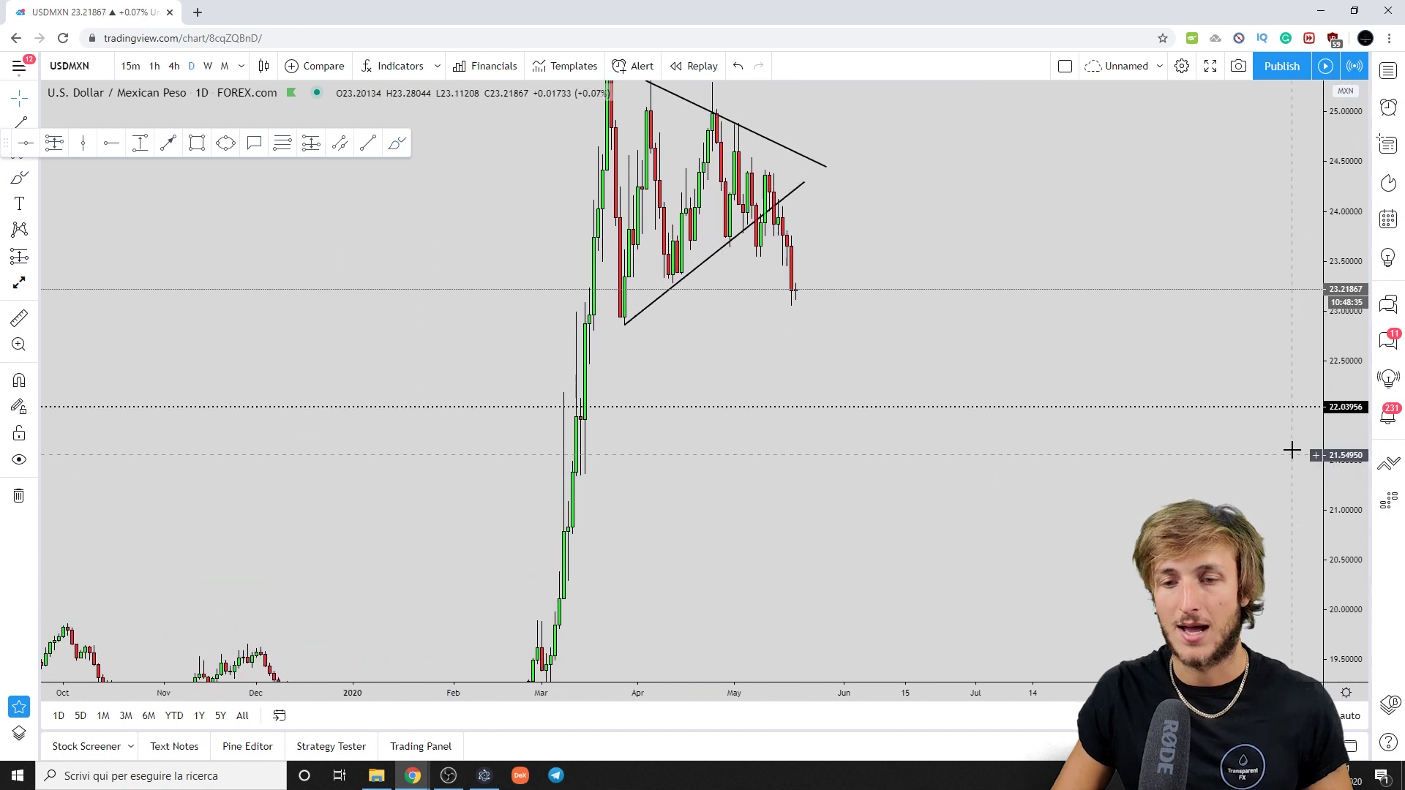
# Draw a red X below price with the Brush, then undo it.
pyautogui.click(396, 145)
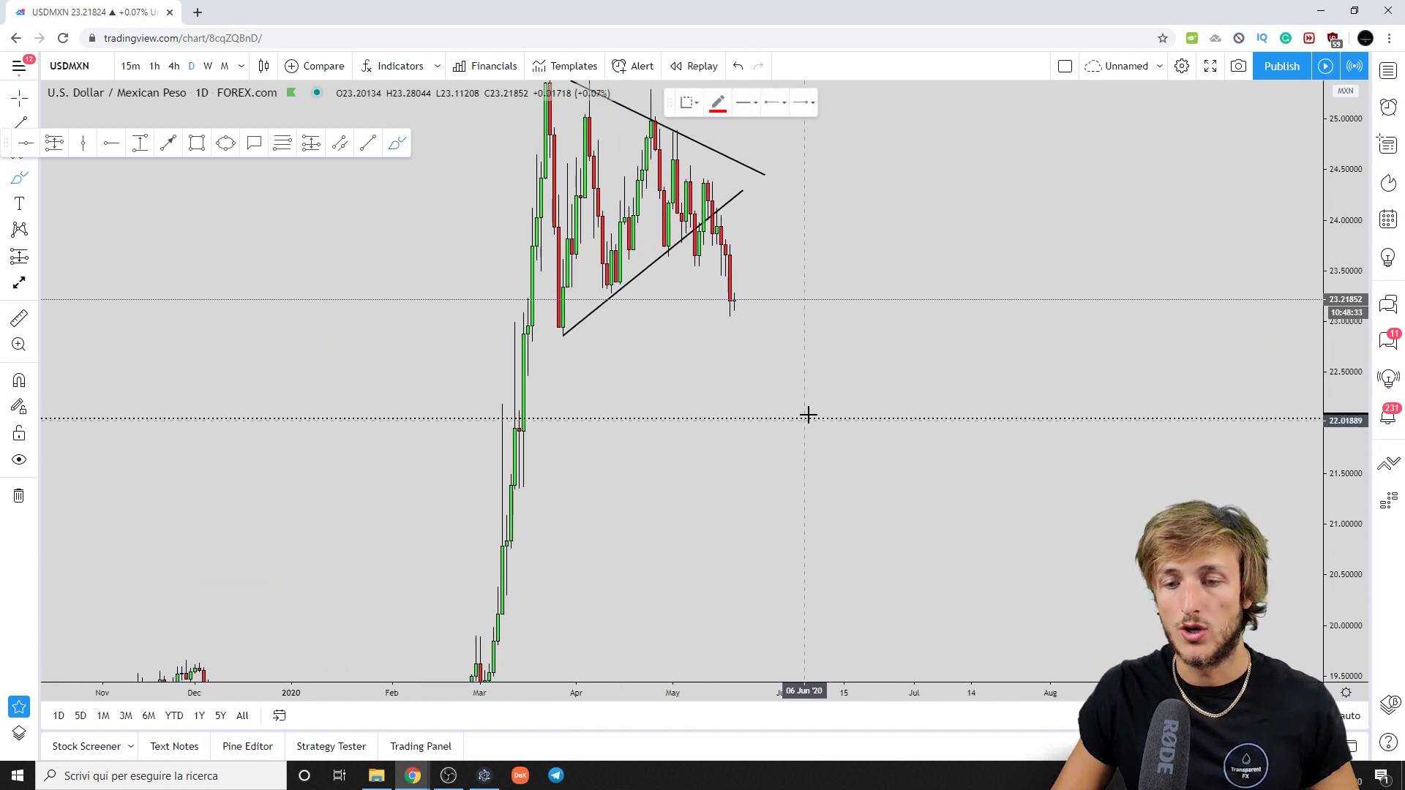
pyautogui.moveTo(810, 394); pyautogui.dragTo(765, 452)
pyautogui.moveTo(745, 396); pyautogui.dragTo(820, 447)
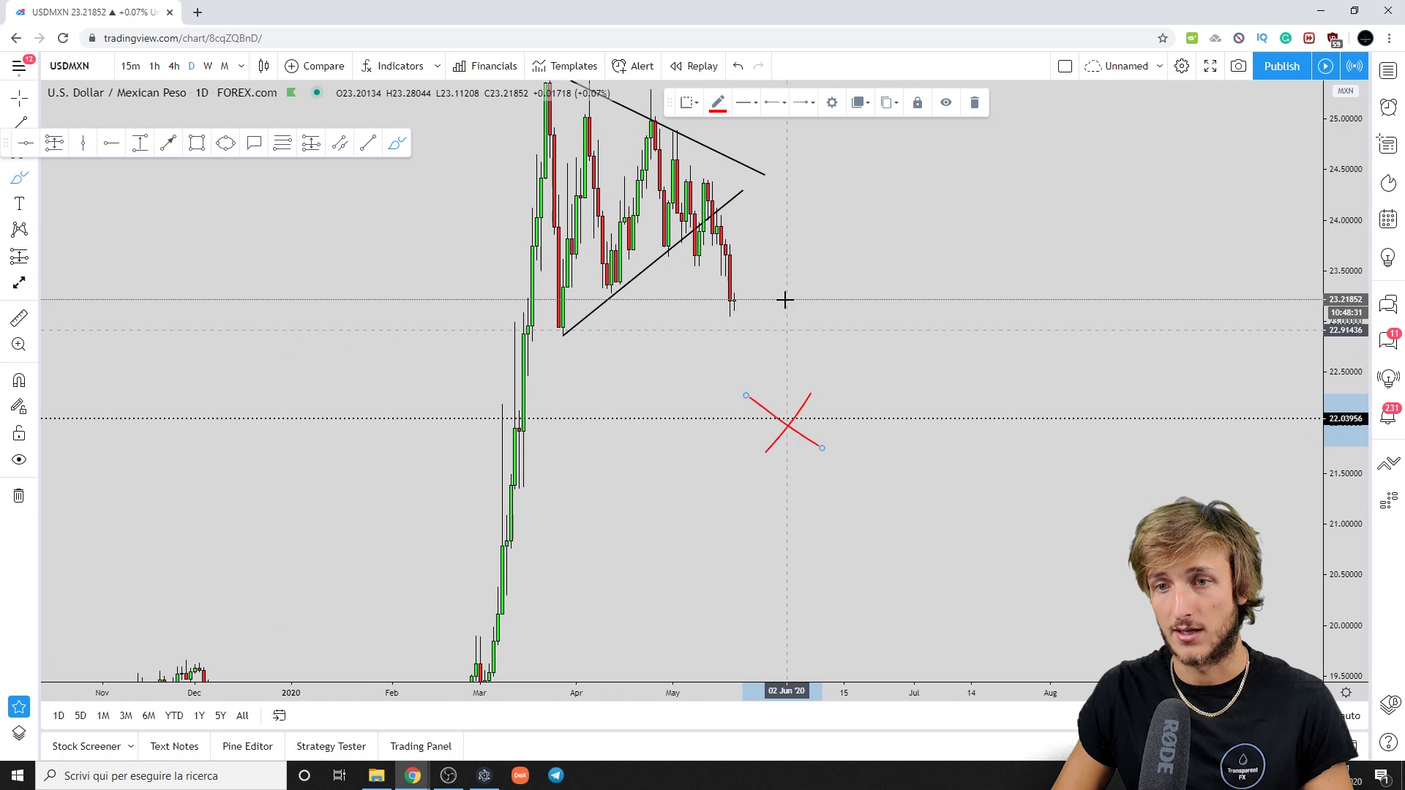
pyautogui.click(737, 66)
pyautogui.click(737, 66)
# Draw a blue trend-line arrow rising from the latest candle toward the broken triangle line.
pyautogui.moveTo(823, 319); pyautogui.dragTo(845, 400)
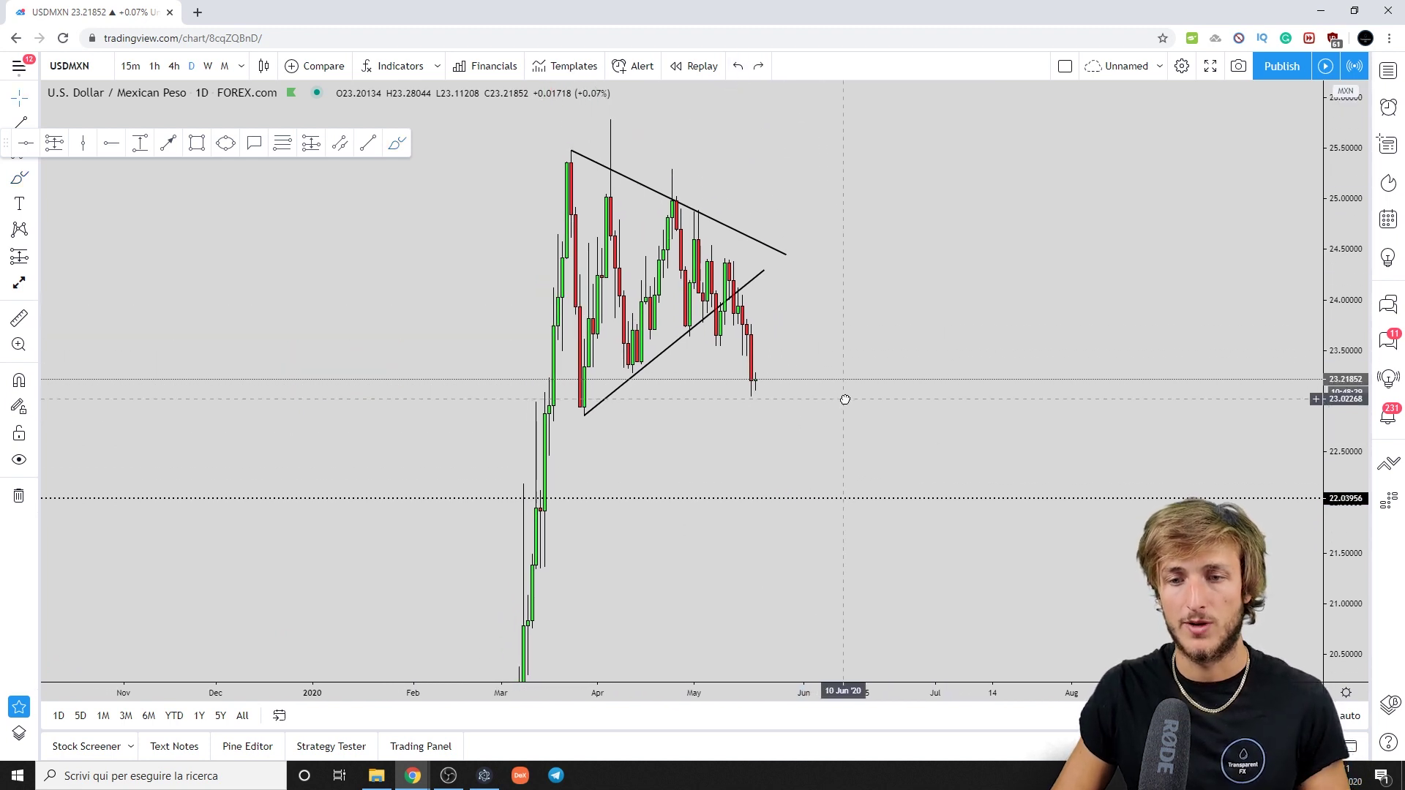
pyautogui.click(168, 148)
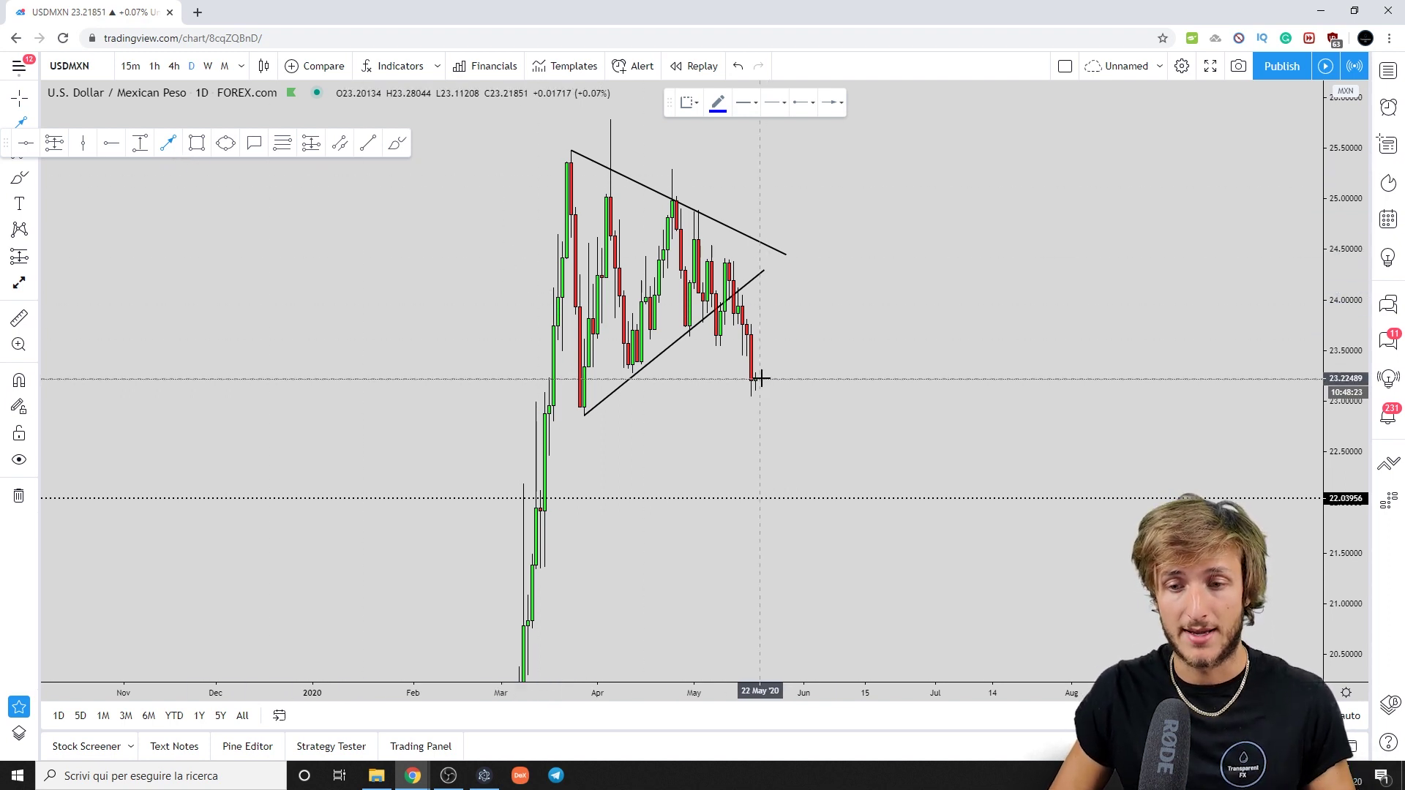
pyautogui.moveTo(761, 378); pyautogui.dragTo(781, 341)
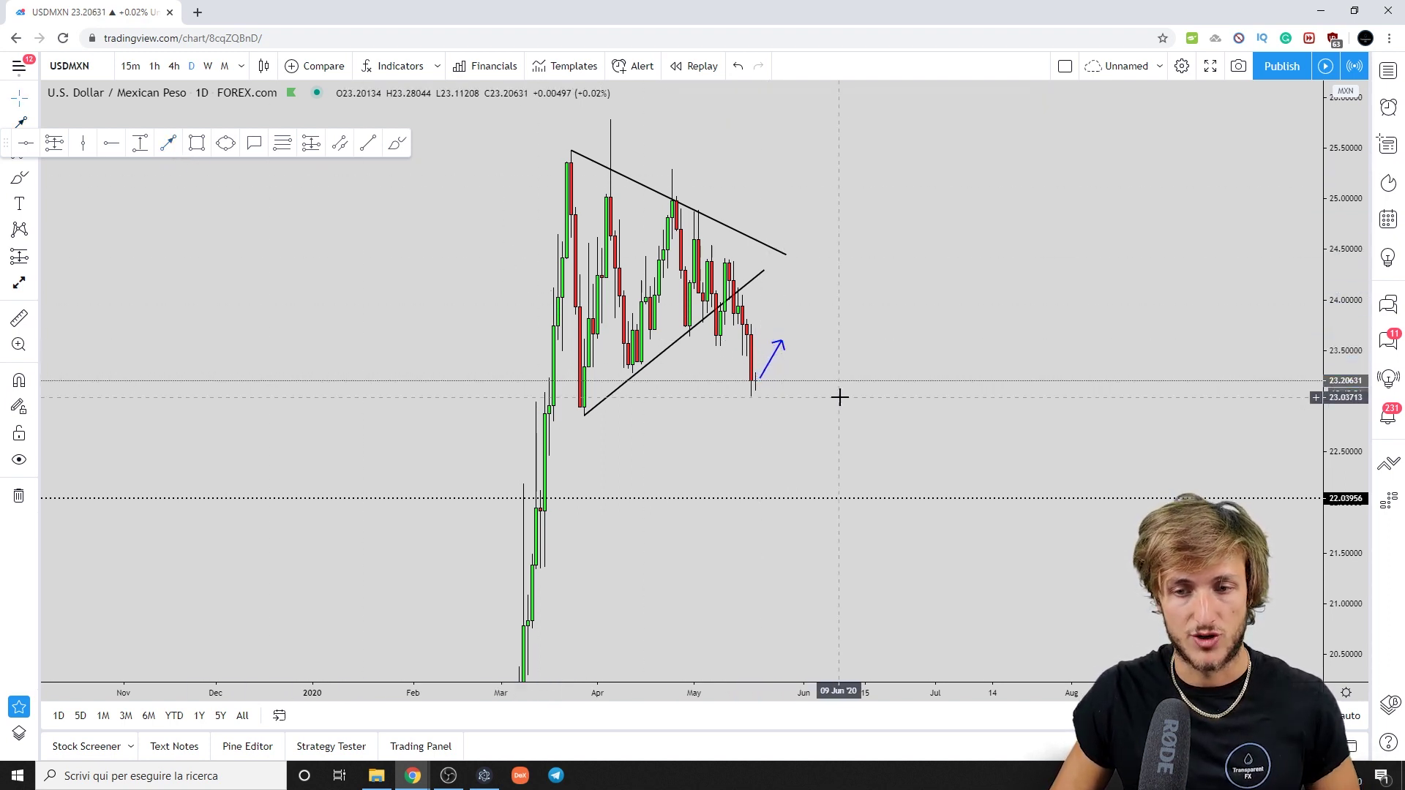
pyautogui.click(196, 142)
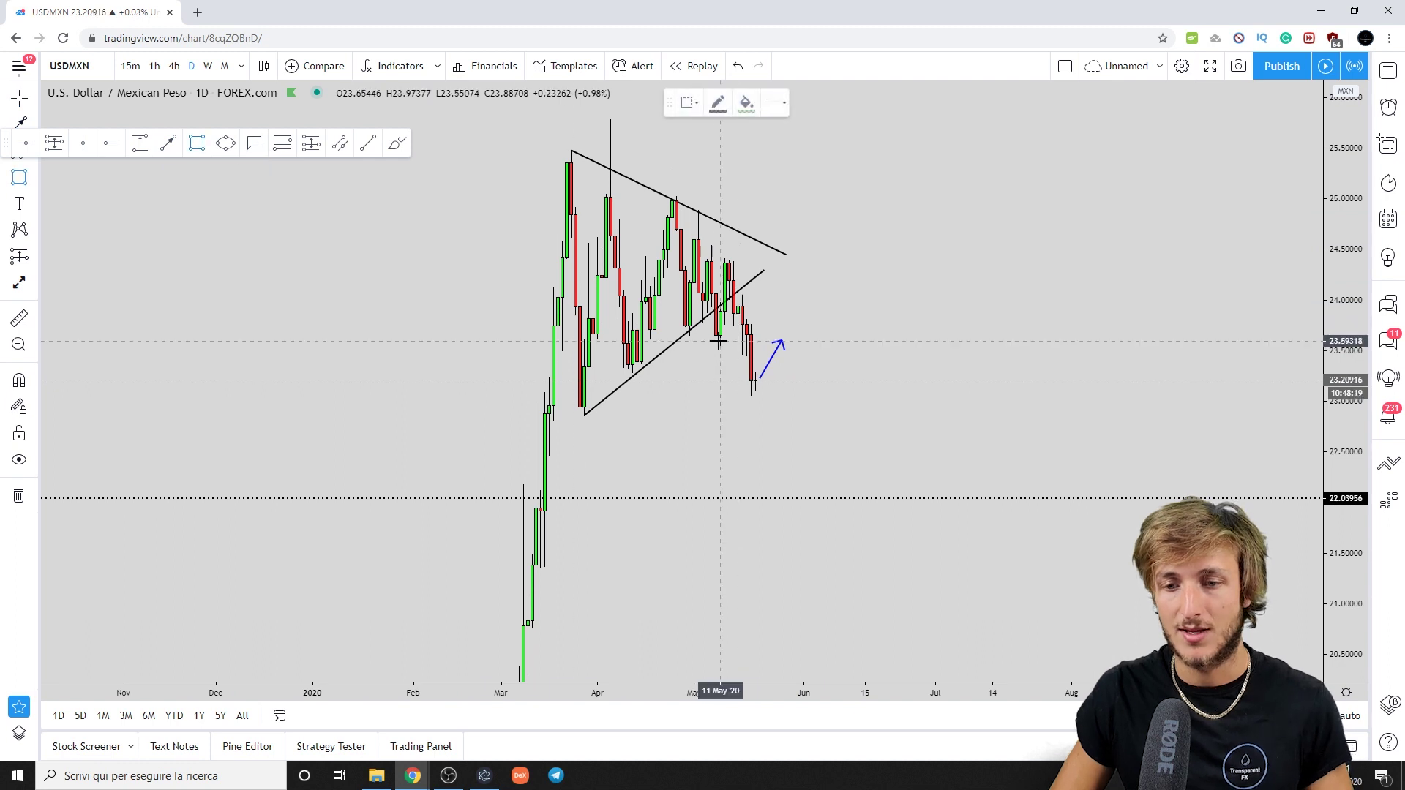
# Draw a green retest box near 23.6, then sketch and undo red marks over it.
pyautogui.moveTo(711, 336); pyautogui.dragTo(839, 344)
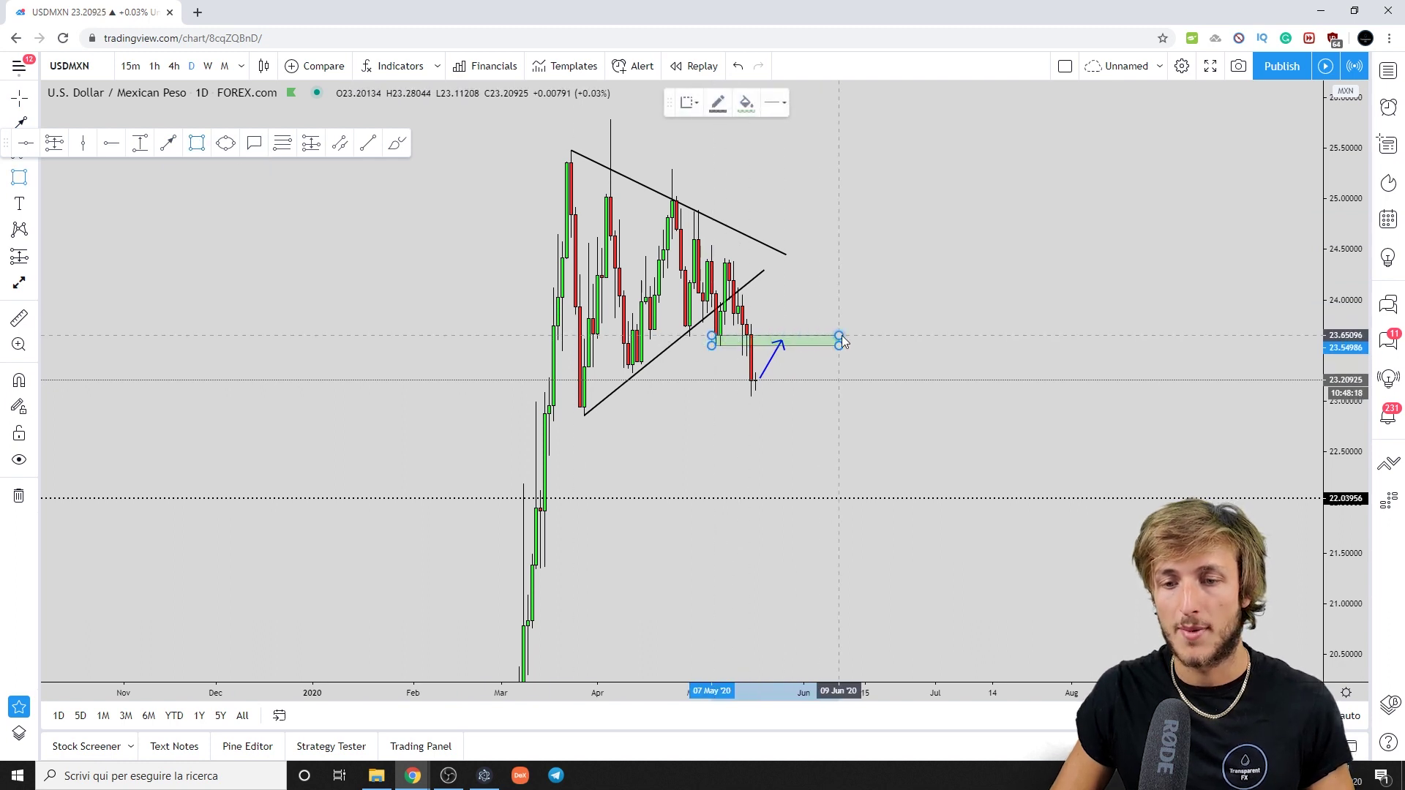
pyautogui.click(397, 143)
pyautogui.moveTo(724, 339); pyautogui.dragTo(781, 333)
pyautogui.moveTo(753, 382); pyautogui.dragTo(781, 339)
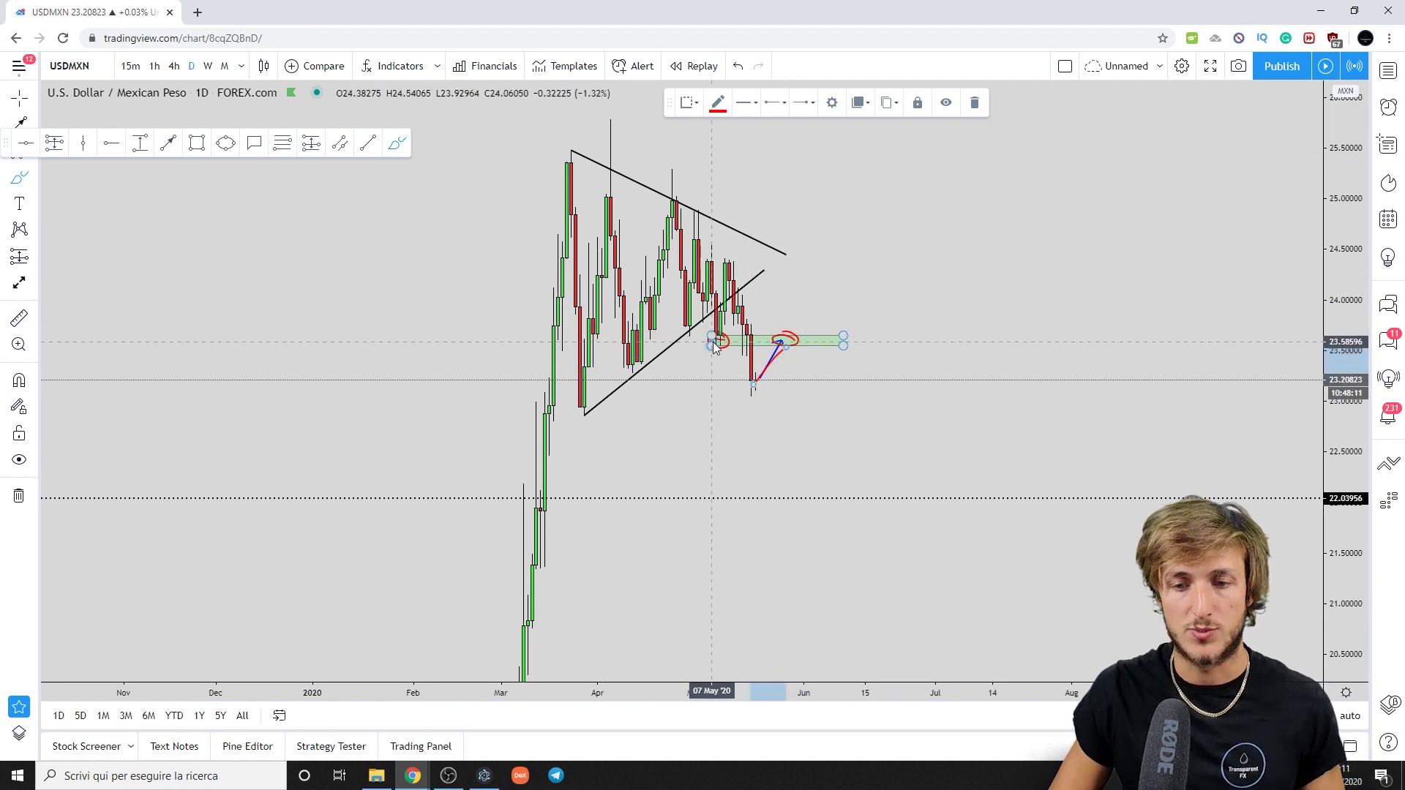
pyautogui.click(737, 66)
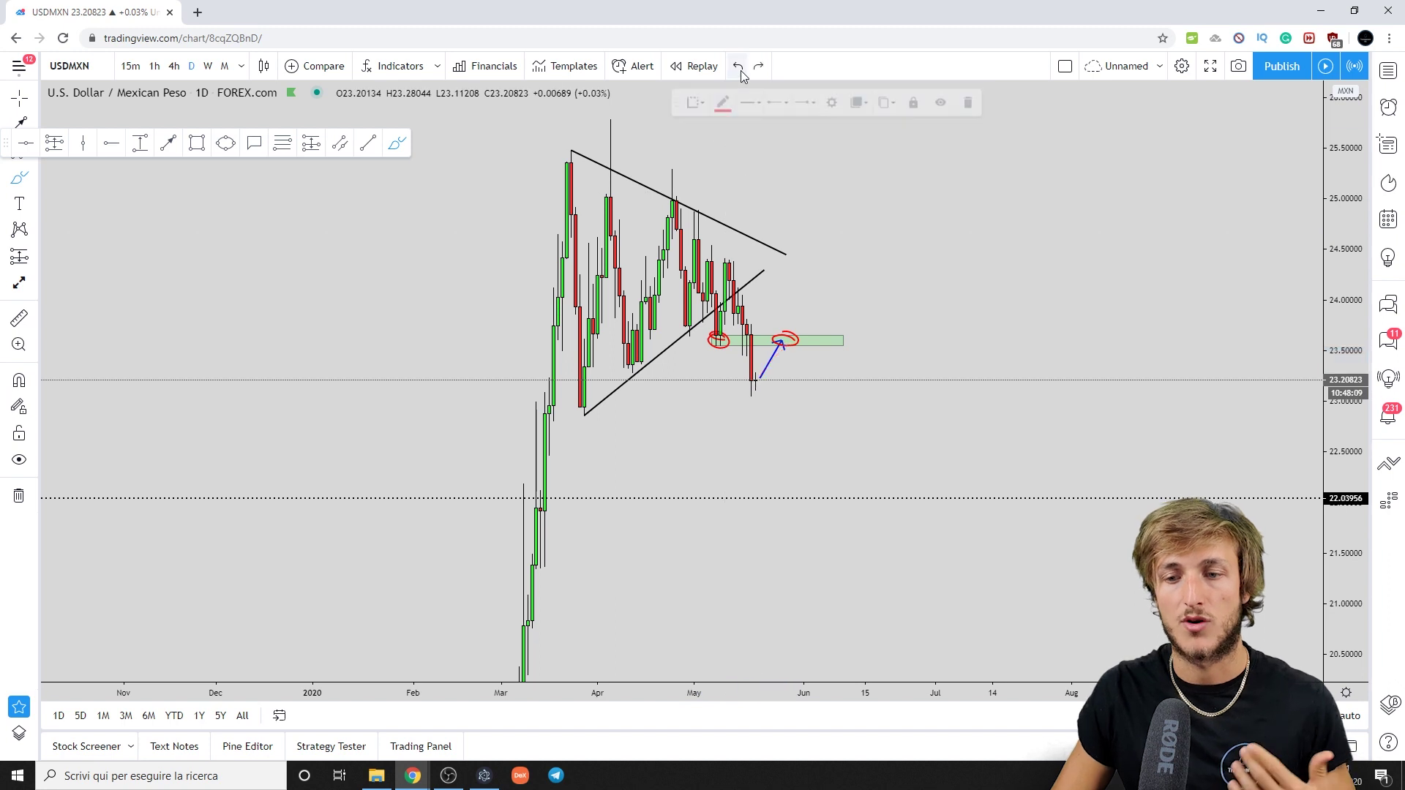
pyautogui.click(737, 66)
pyautogui.click(737, 65)
# Sketch a red path down into the green zone, then undo the freehand strokes.
pyautogui.moveTo(732, 263)
pyautogui.mouseDown()
pyautogui.moveTo(760, 388)
pyautogui.moveTo(790, 338)
pyautogui.moveTo(808, 476)
pyautogui.mouseUp()
pyautogui.click(737, 66)
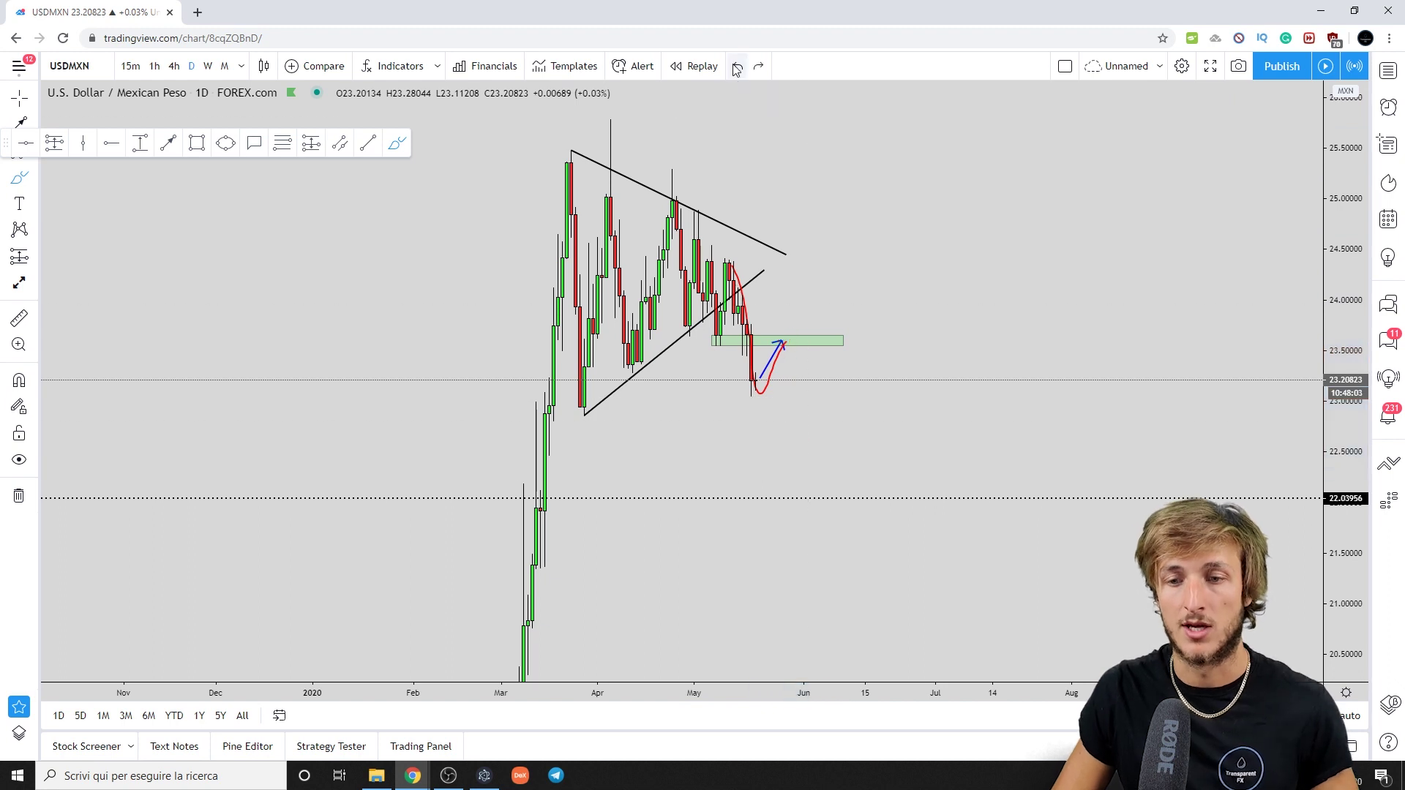
pyautogui.click(737, 66)
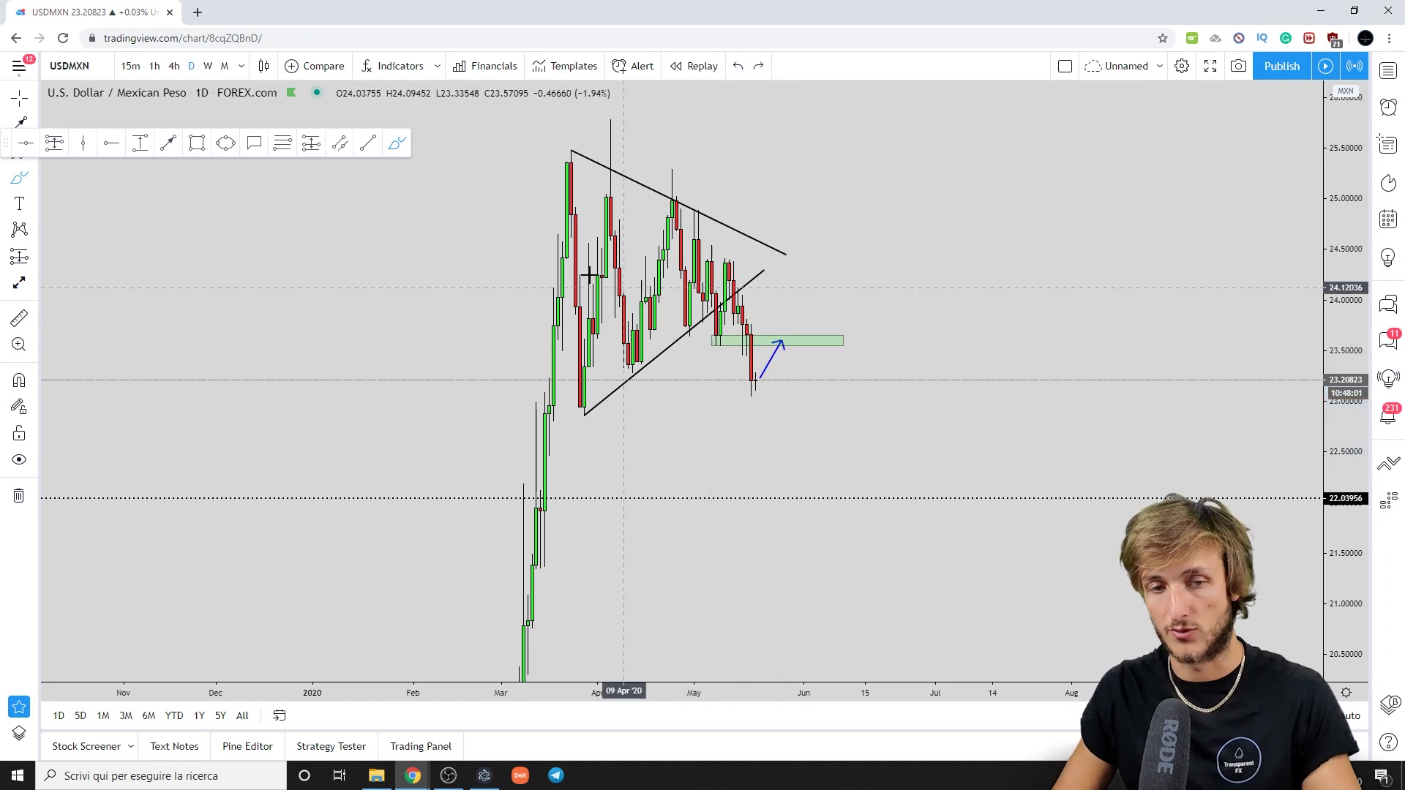
pyautogui.click(287, 145)
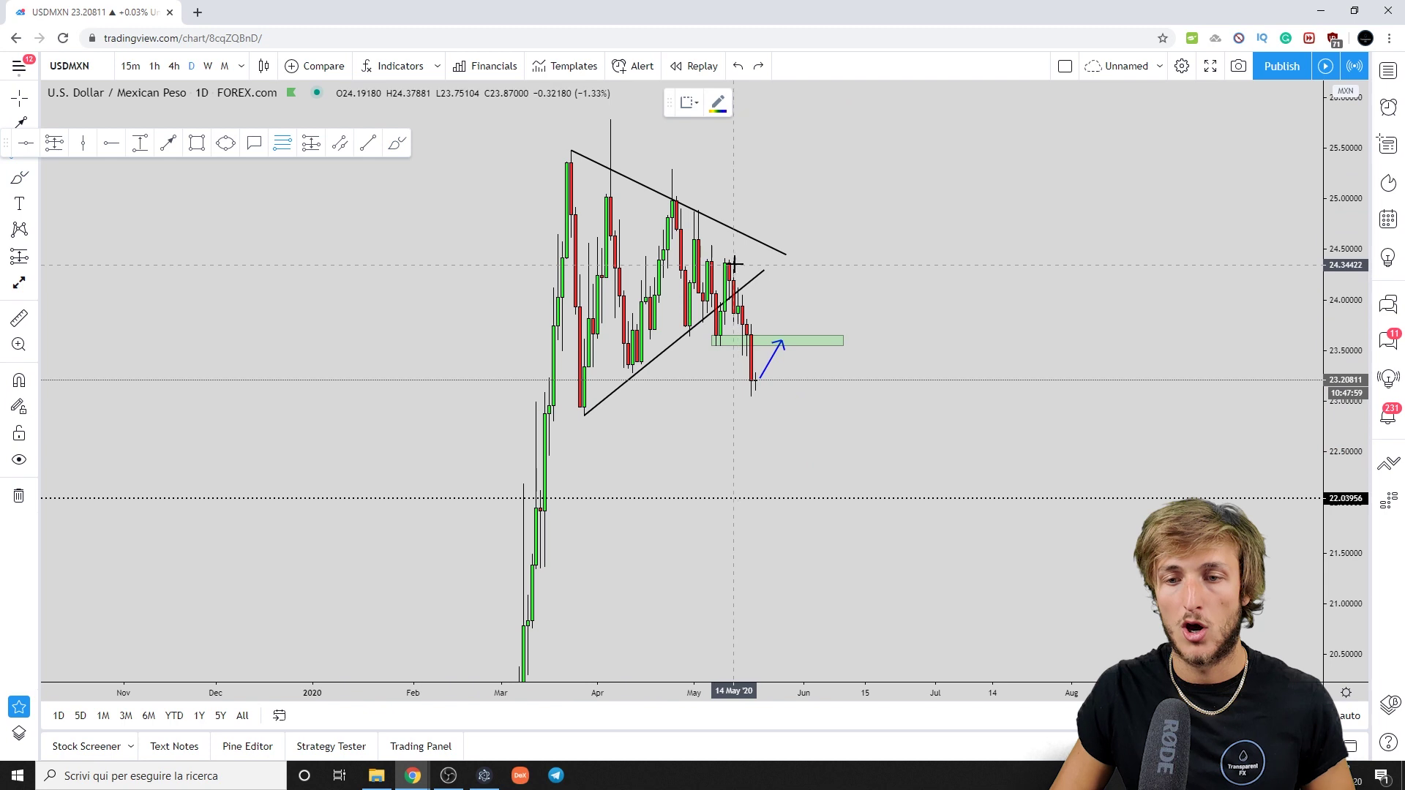
# Place a Fibonacci retracement from the swing high to the recent low, then delete it.
pyautogui.click(729, 260)
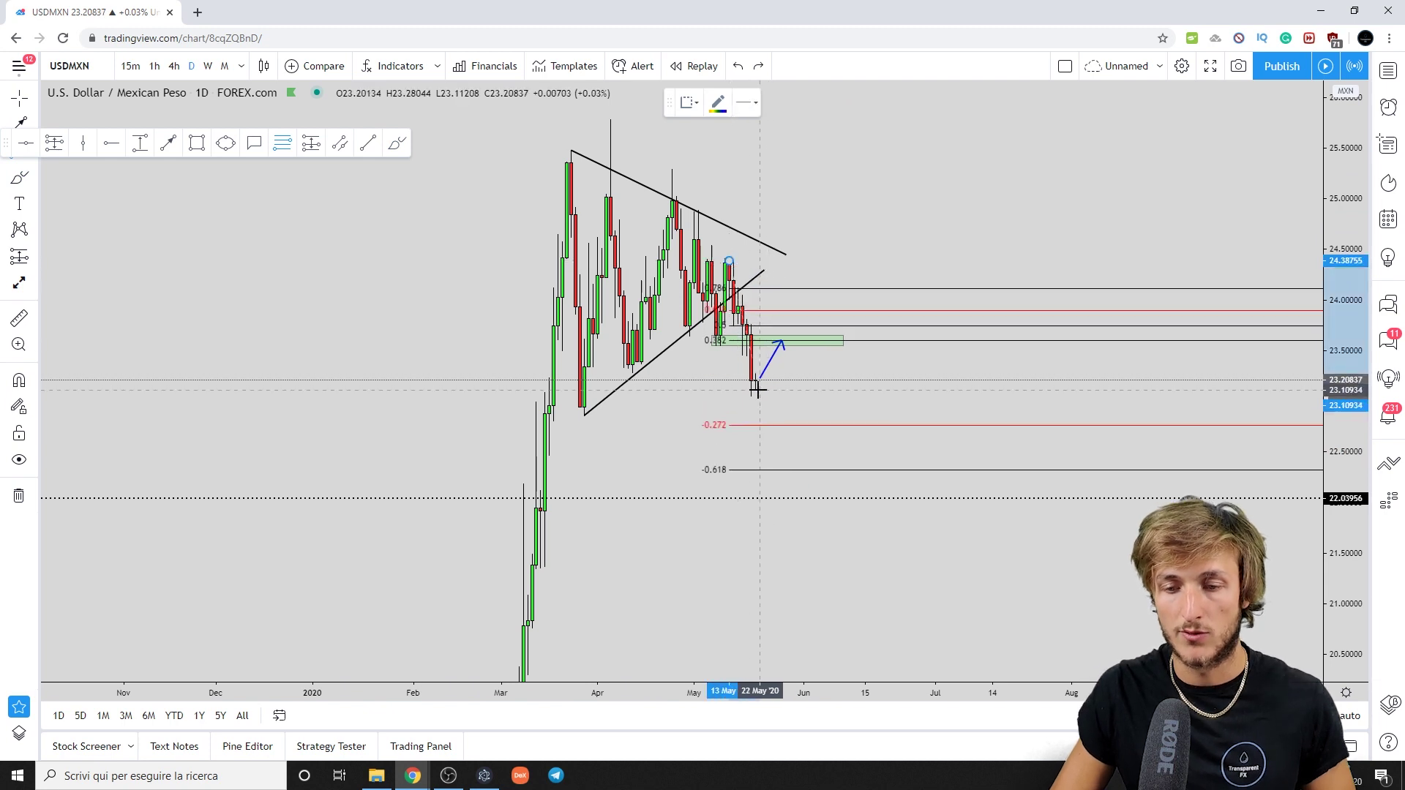
pyautogui.click(750, 395)
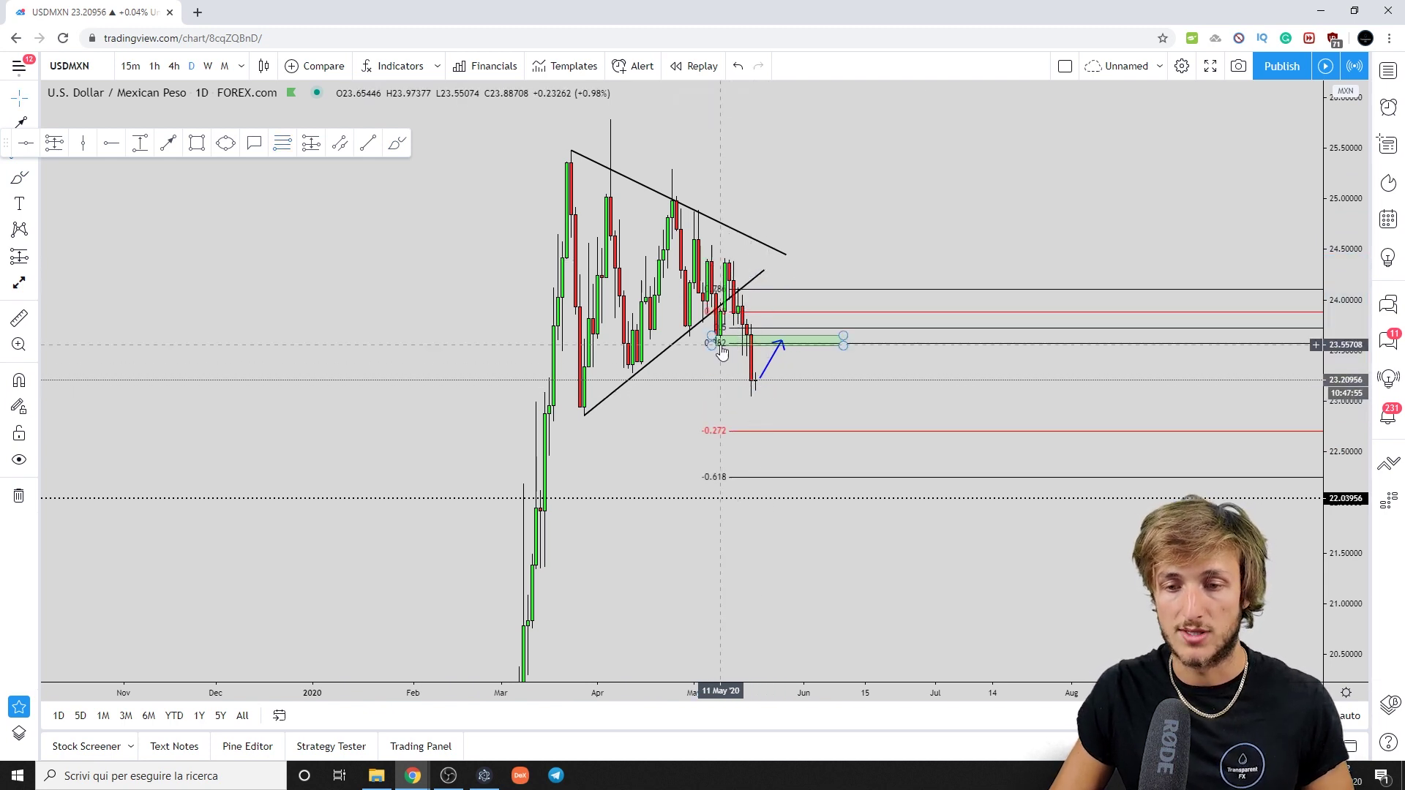
pyautogui.click(780, 343)
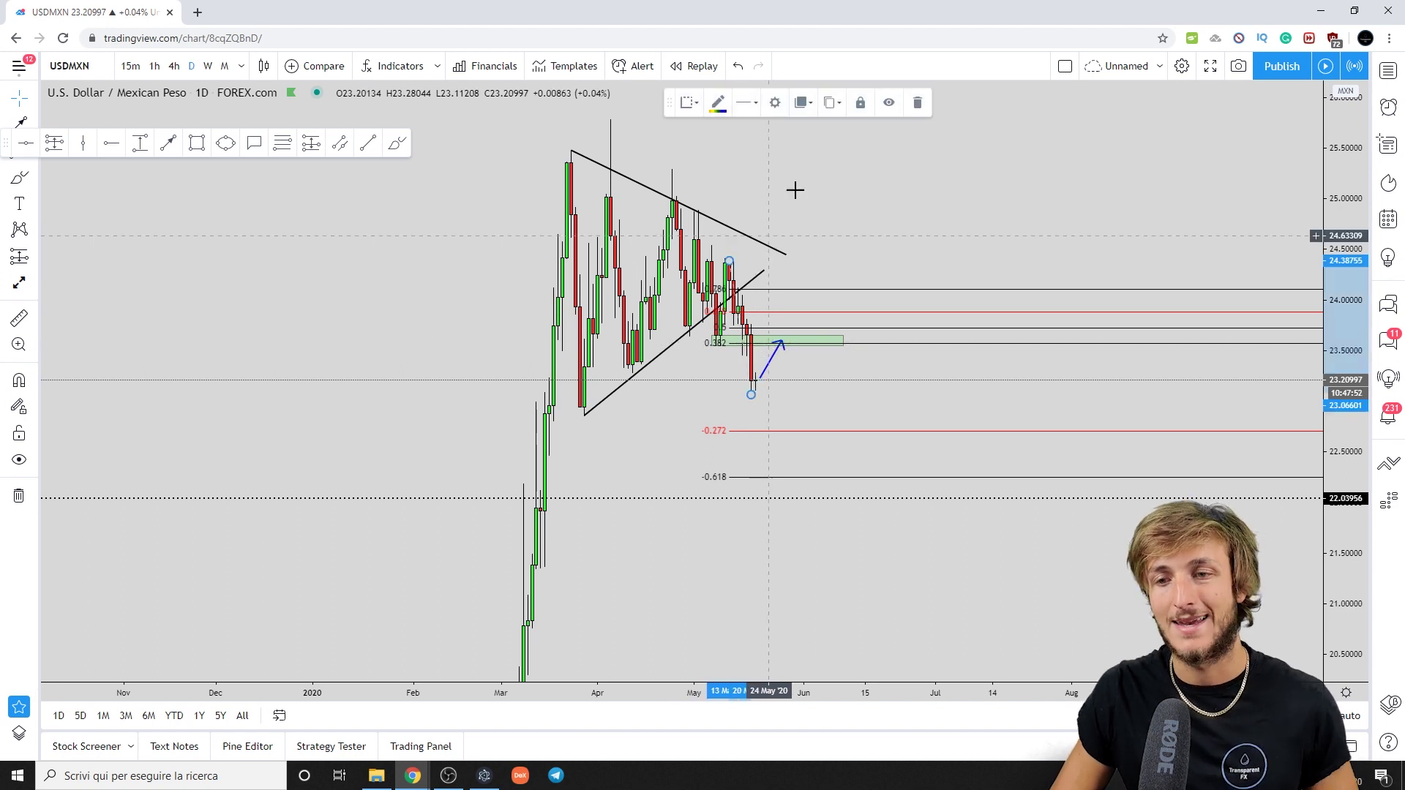
pyautogui.click(917, 104)
# Draw a yellow ellipse around the blue arrow's tip inside the green retest zone.
pyautogui.click(224, 144)
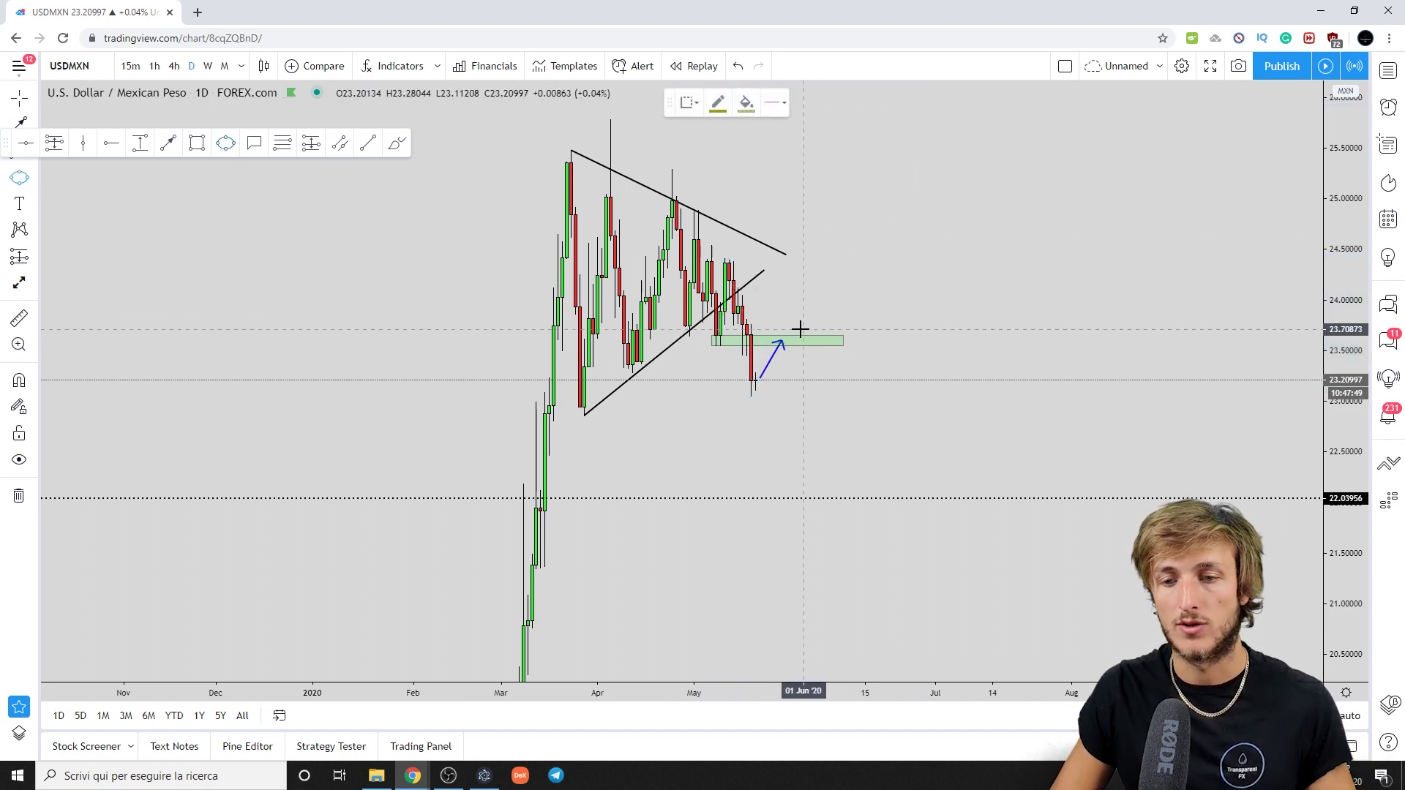
pyautogui.click(768, 324)
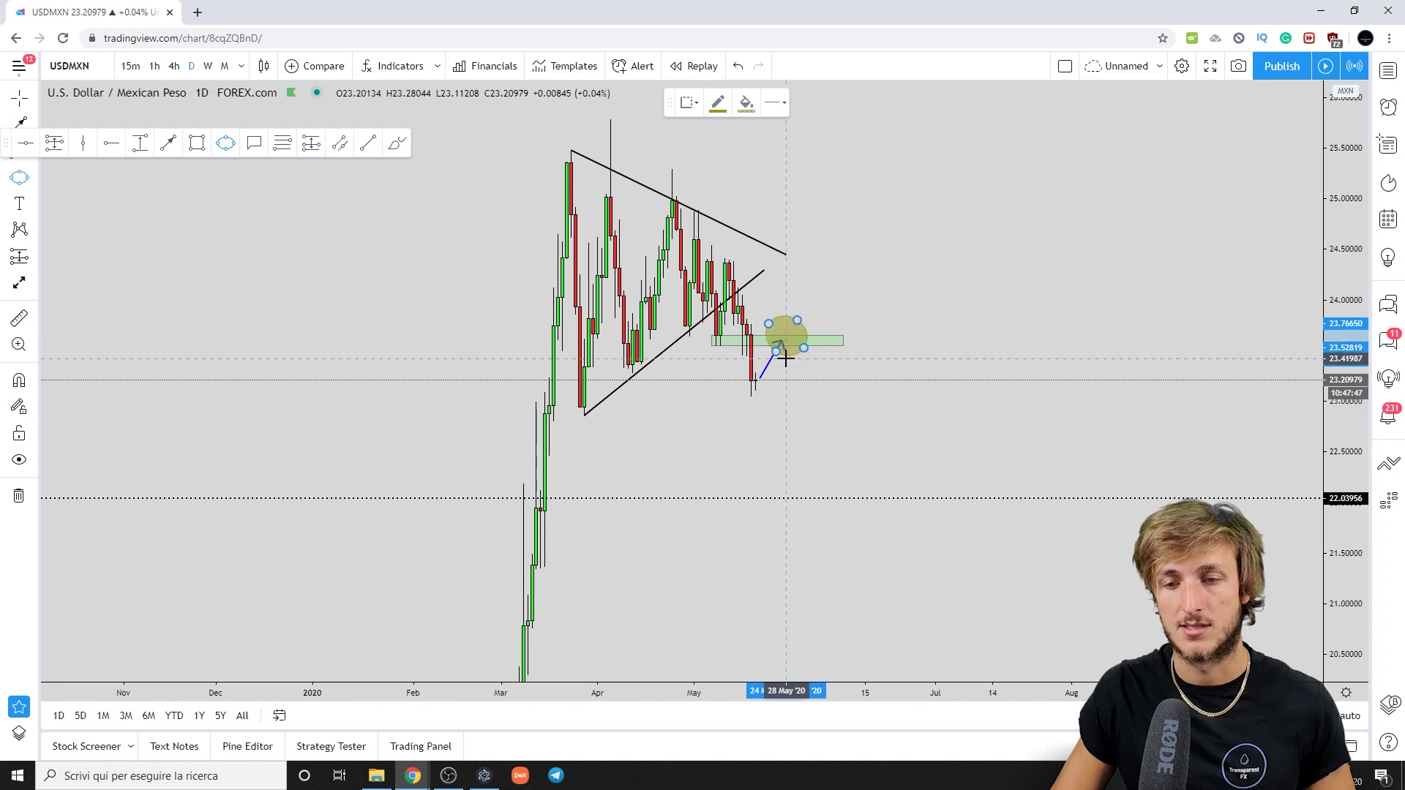
pyautogui.moveTo(862, 395); pyautogui.dragTo(887, 379)
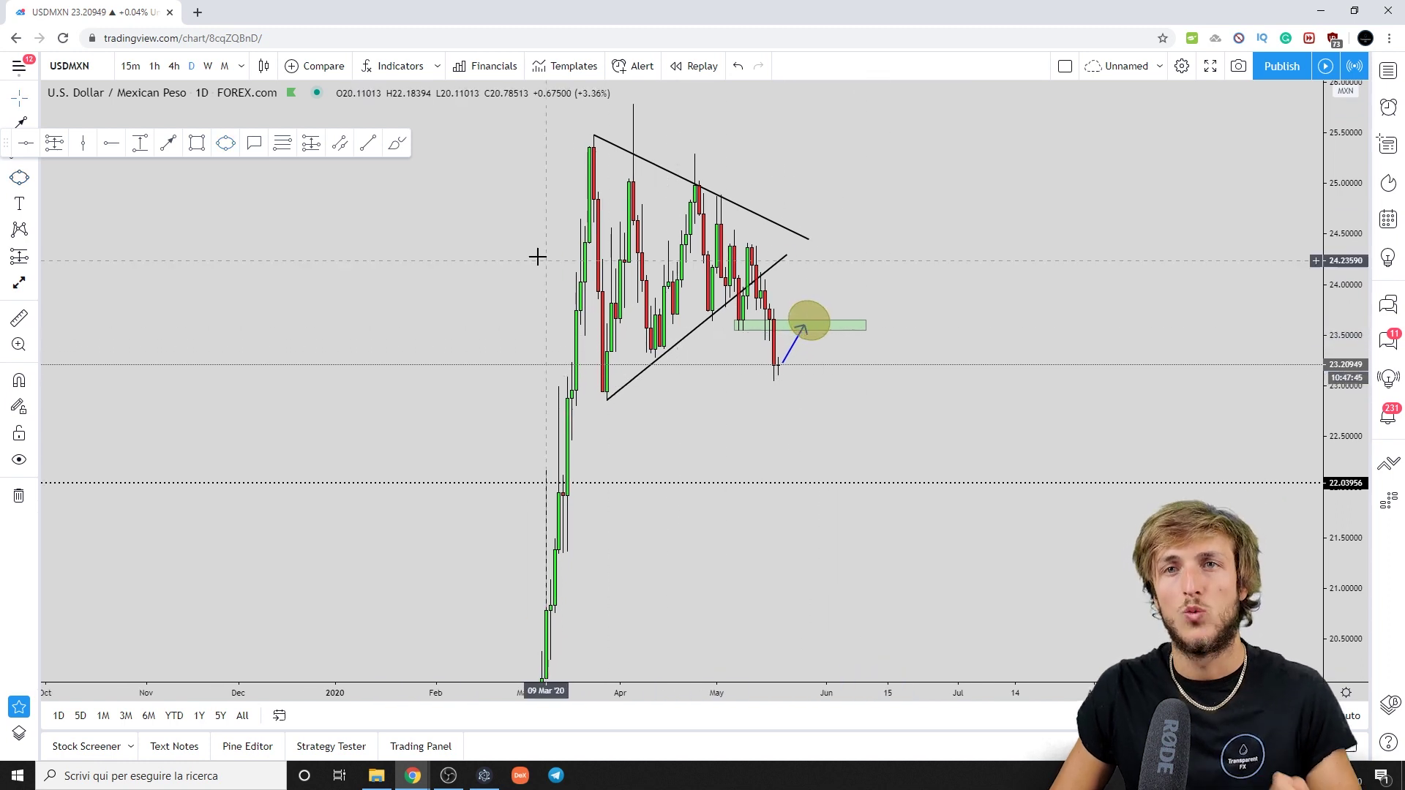
pyautogui.click(168, 142)
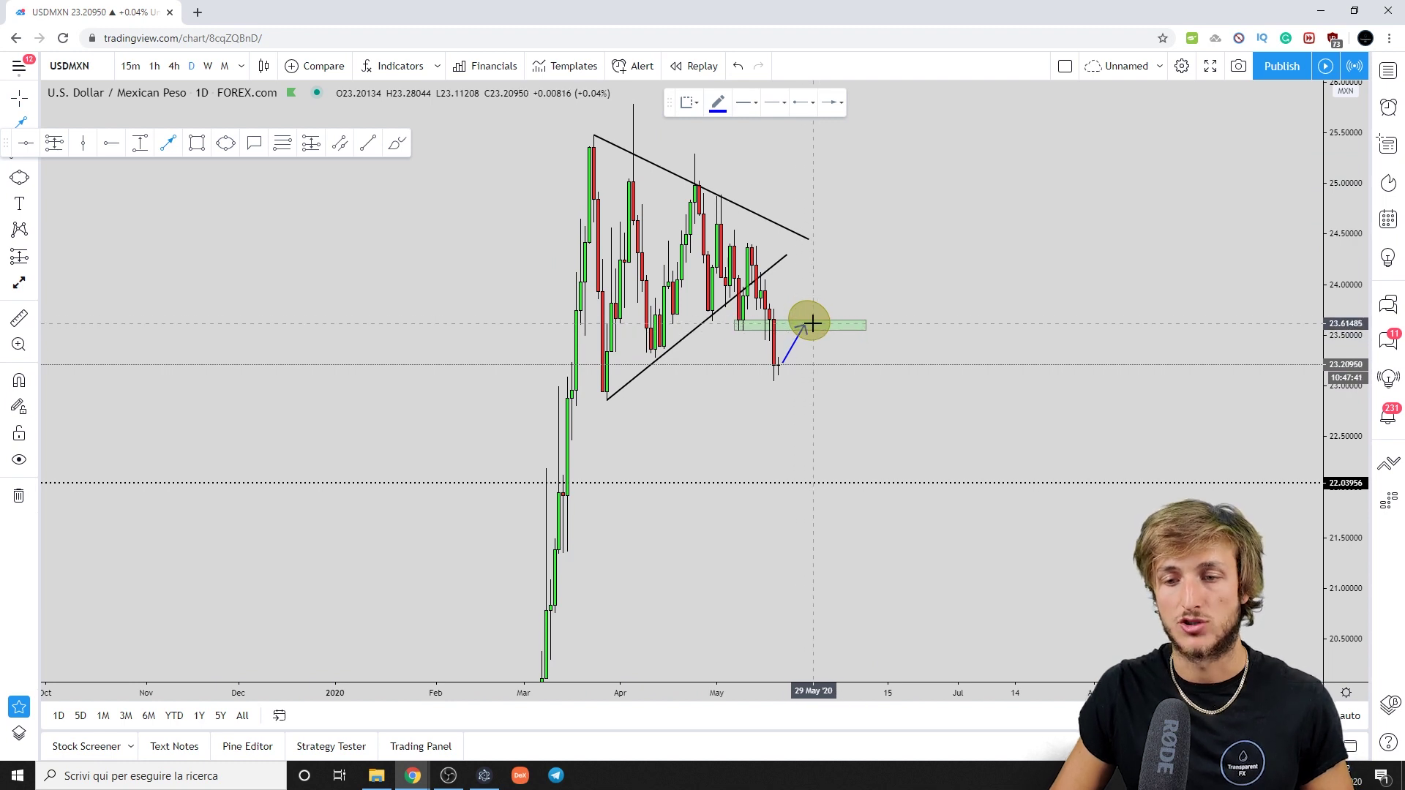
# Draw a blue arrow down toward the 22.04 support and sketch a red brush mark at the retest zone.
pyautogui.moveTo(823, 362); pyautogui.dragTo(865, 479)
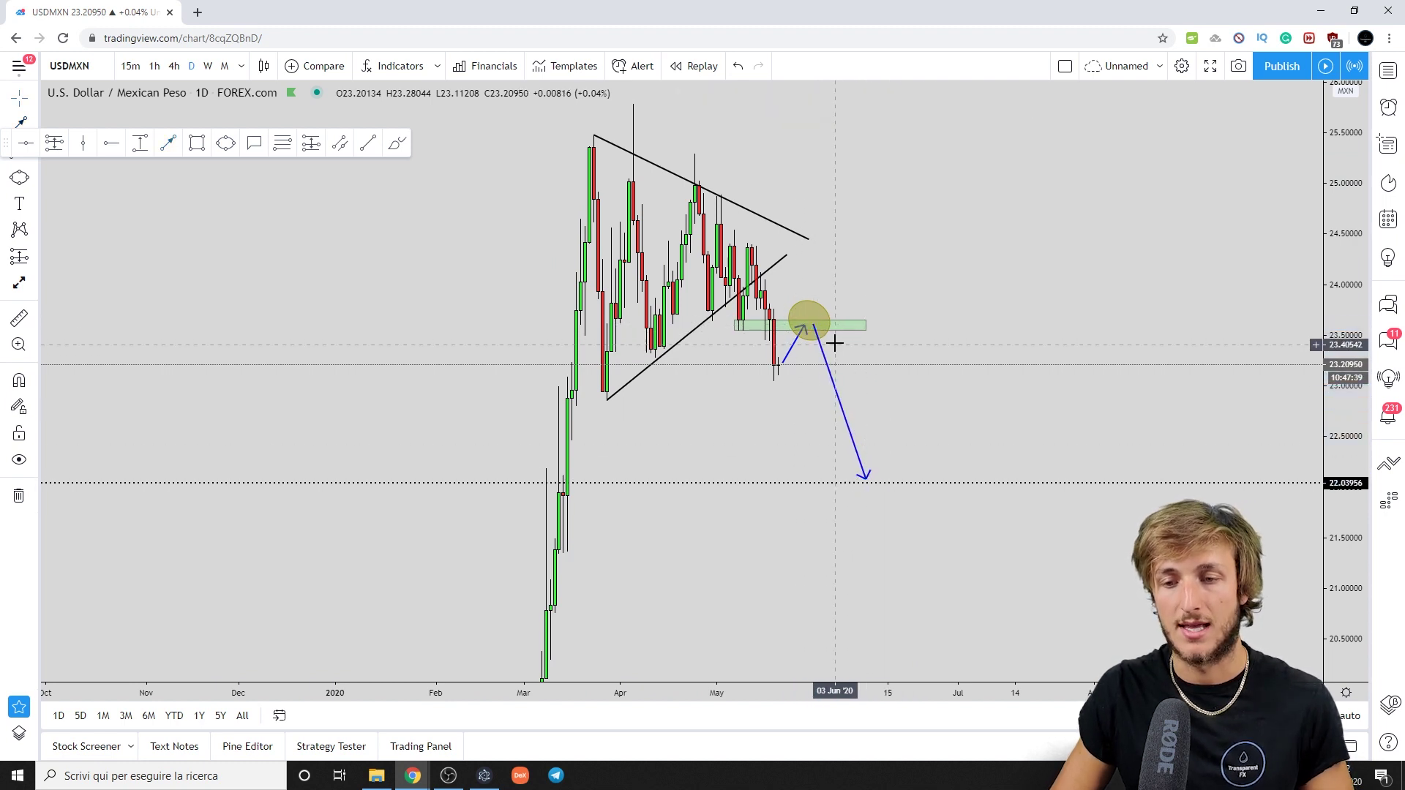
pyautogui.click(396, 143)
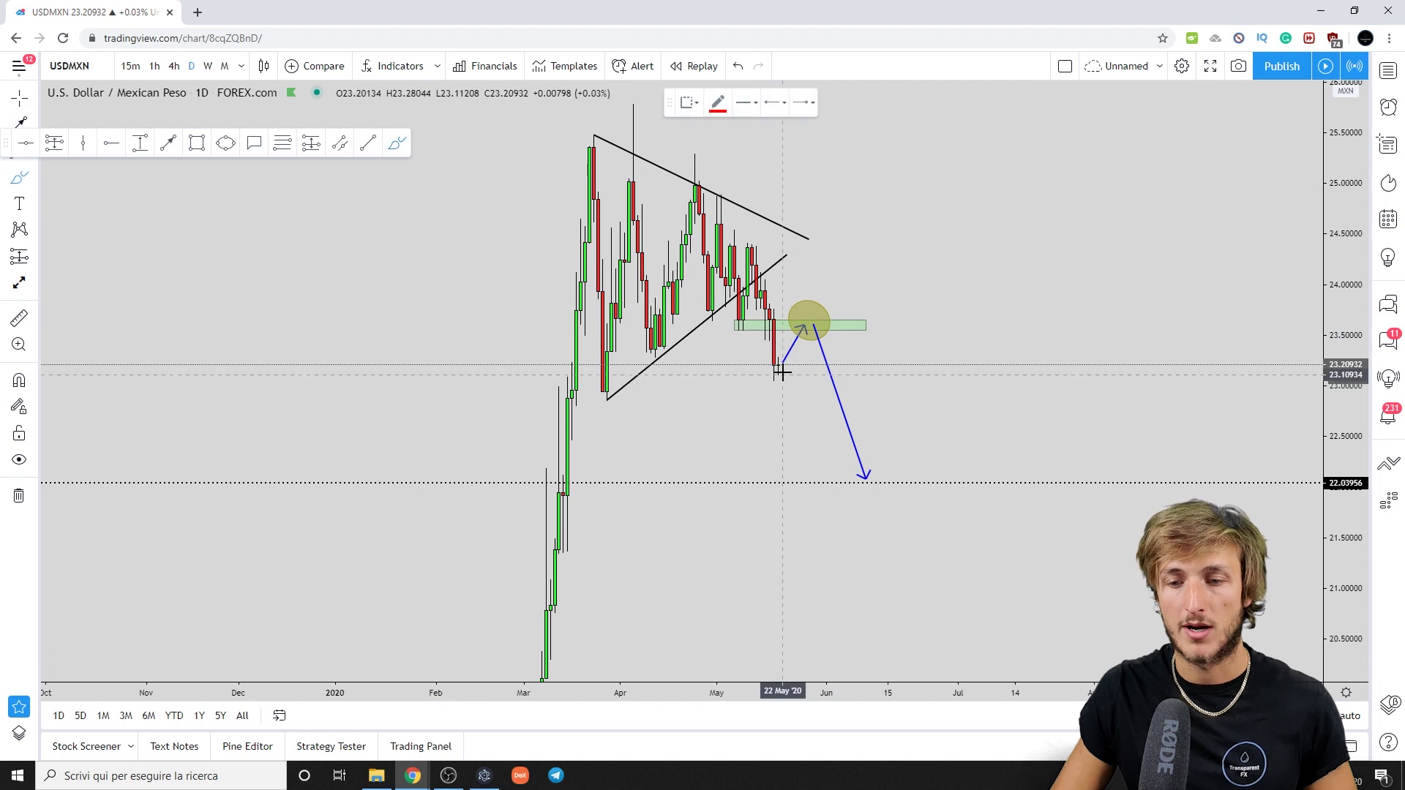
pyautogui.moveTo(778, 368); pyautogui.dragTo(813, 316)
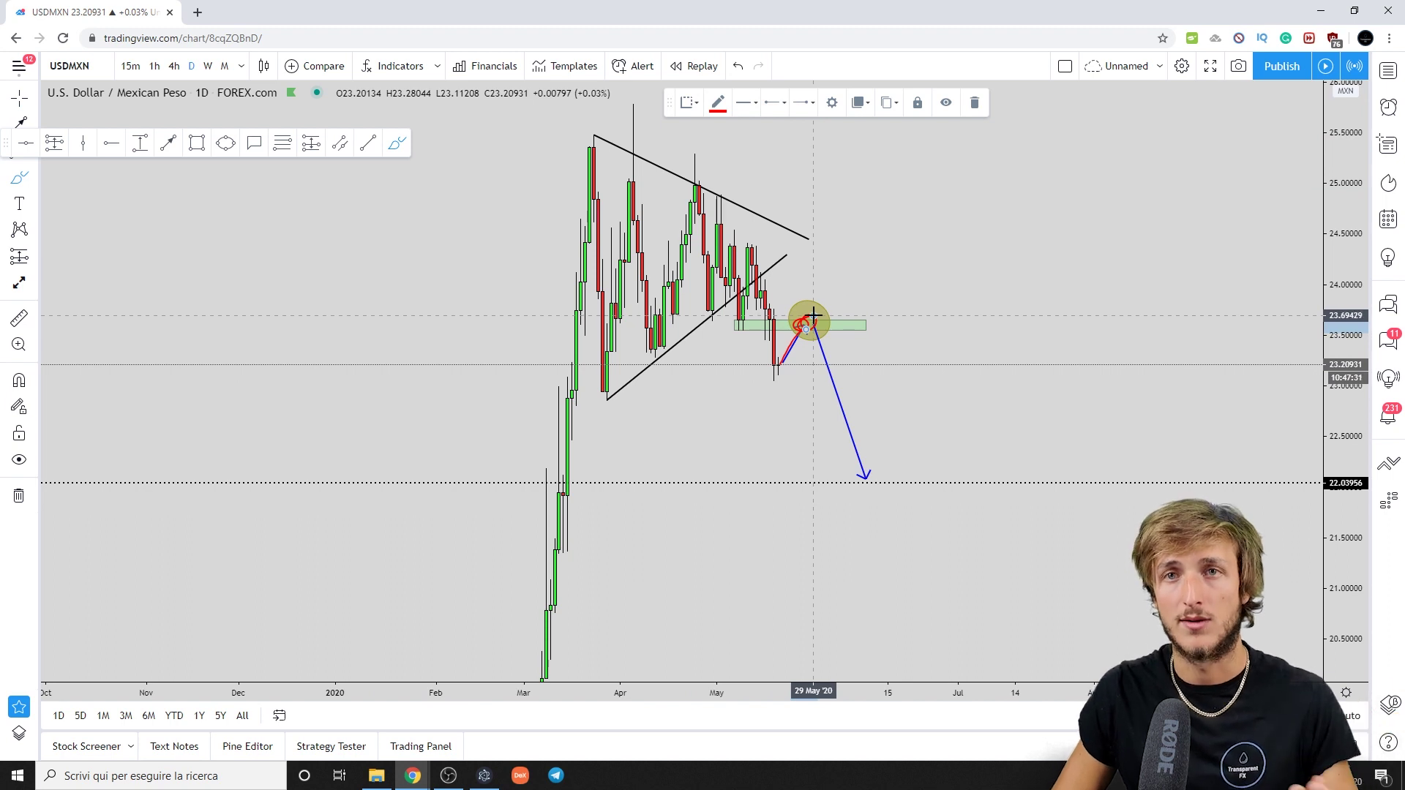
pyautogui.click(738, 66)
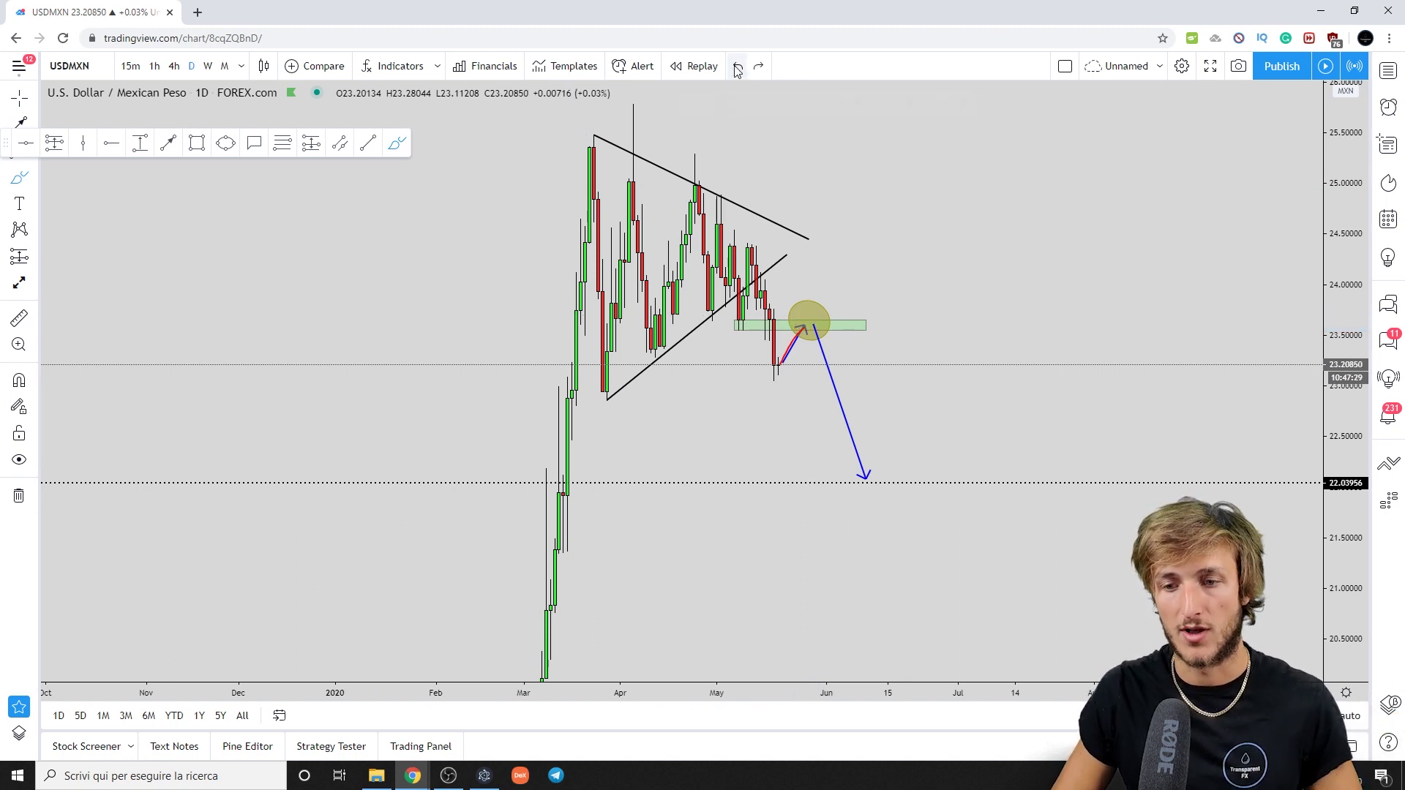
pyautogui.hotkey('ctrl', 'y')
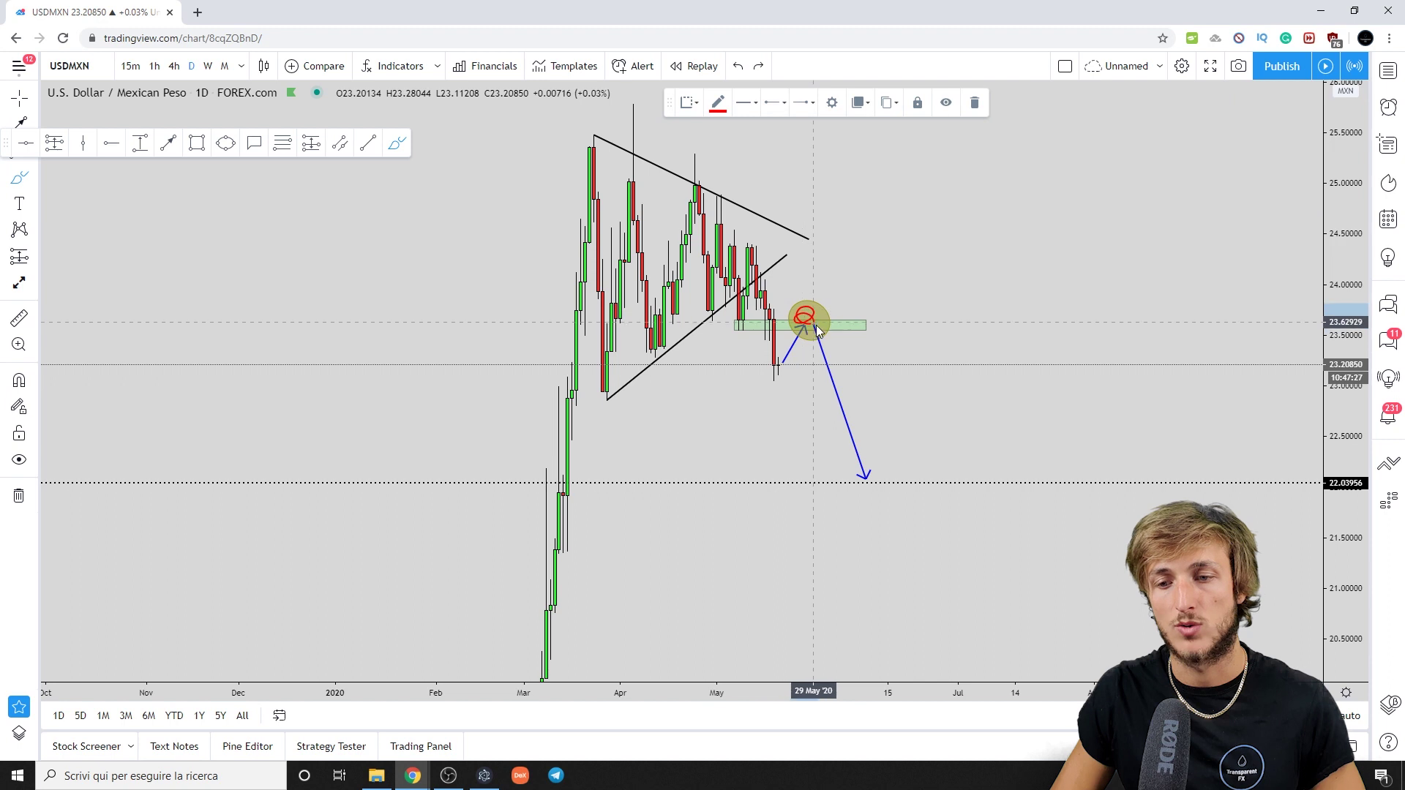
# Try red brush strokes along the arrow and through the zone, undoing each so none remain.
pyautogui.moveTo(803, 335); pyautogui.dragTo(879, 486)
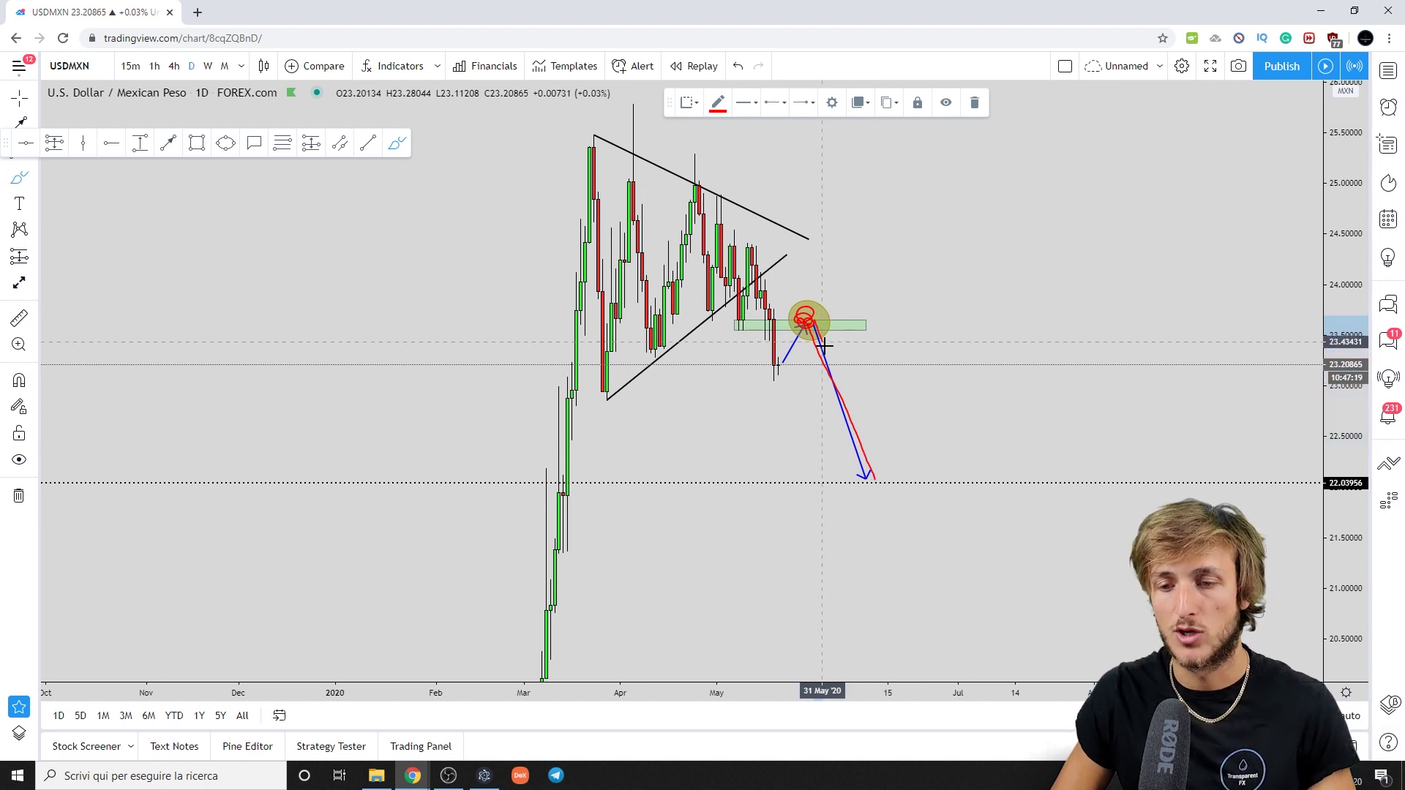
pyautogui.click(740, 66)
pyautogui.click(740, 66)
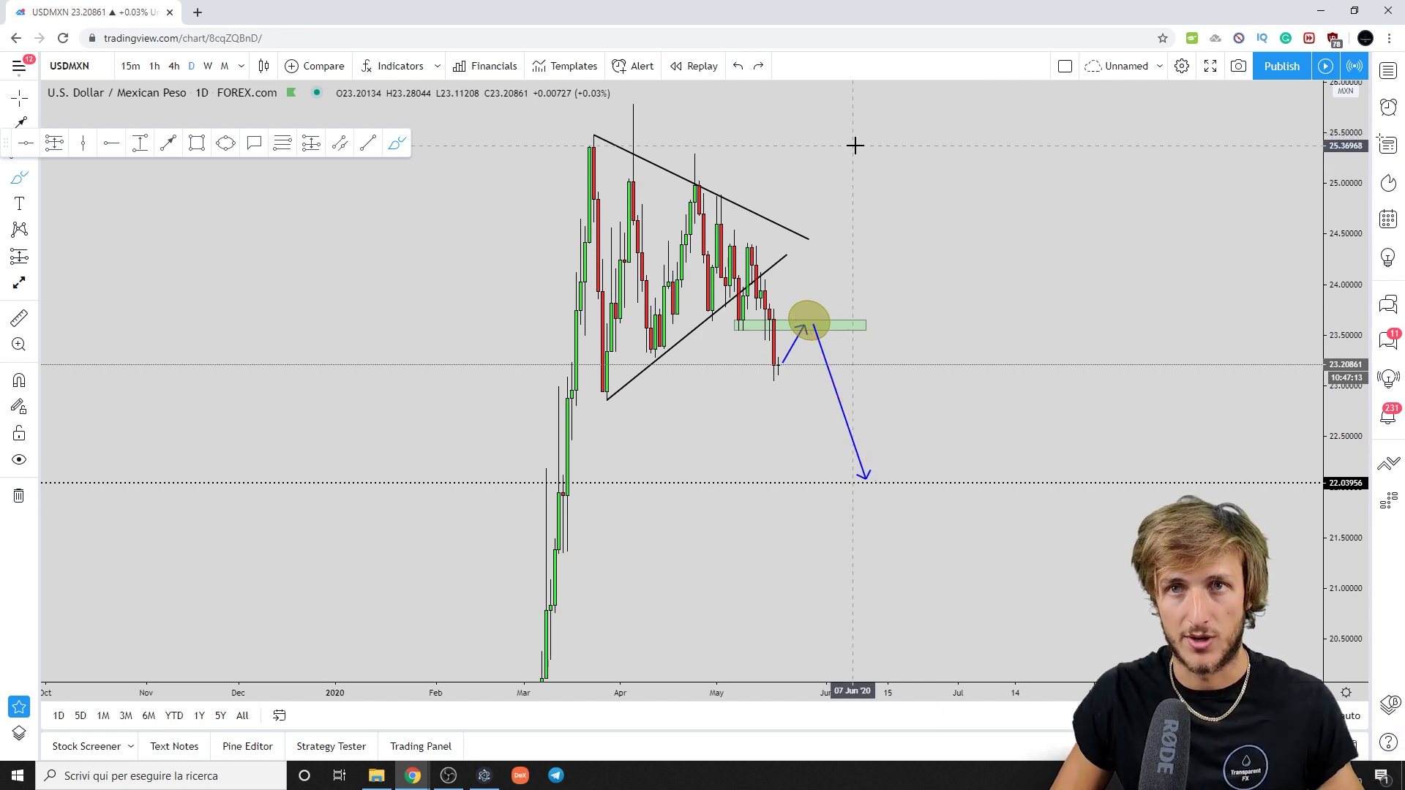
pyautogui.moveTo(774, 368)
pyautogui.mouseDown()
pyautogui.moveTo(807, 314)
pyautogui.moveTo(815, 333)
pyautogui.moveTo(809, 319)
pyautogui.mouseUp()
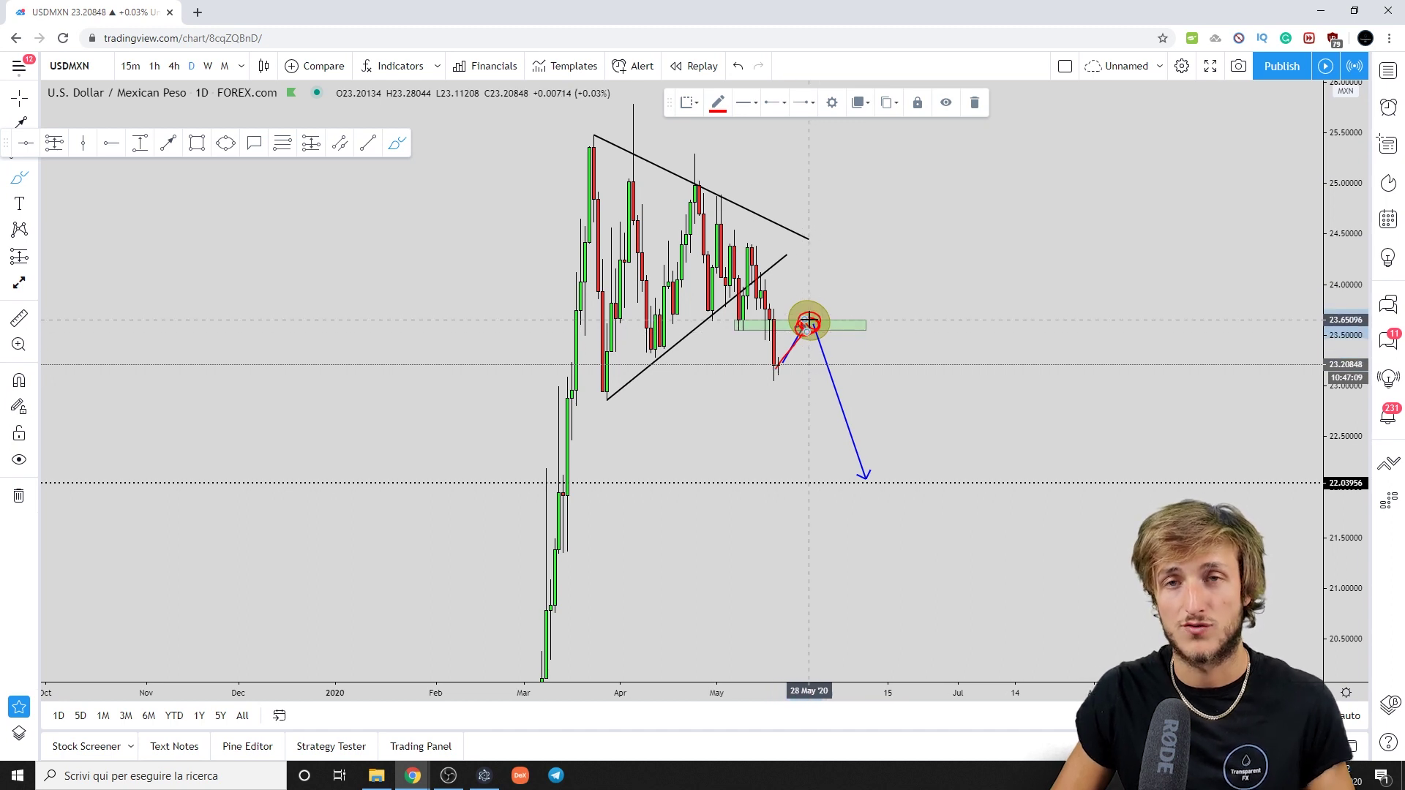
pyautogui.click(738, 66)
pyautogui.moveTo(782, 362)
pyautogui.mouseDown()
pyautogui.moveTo(816, 319)
pyautogui.moveTo(828, 264)
pyautogui.moveTo(852, 322)
pyautogui.moveTo(867, 318)
pyautogui.moveTo(892, 202)
pyautogui.mouseUp()
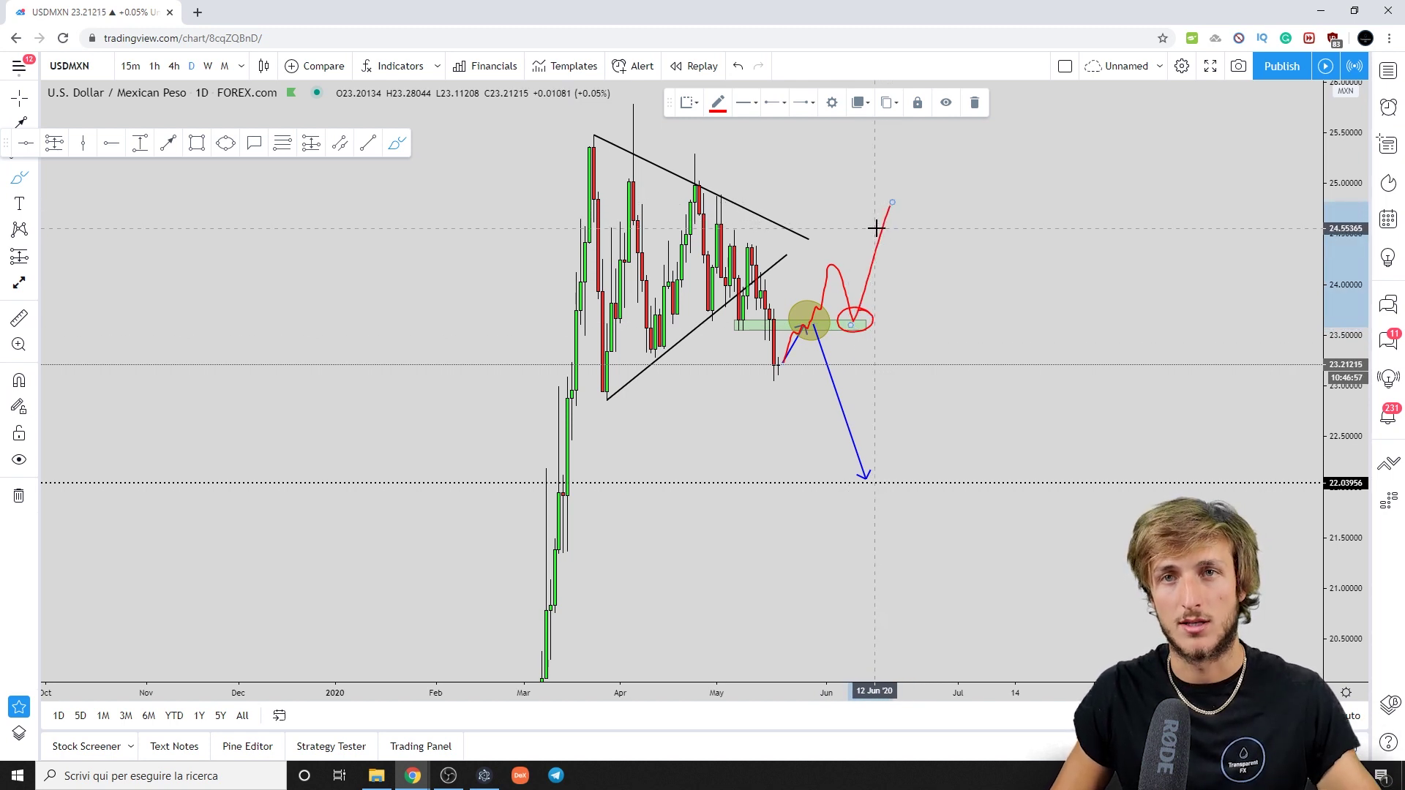
pyautogui.click(739, 66)
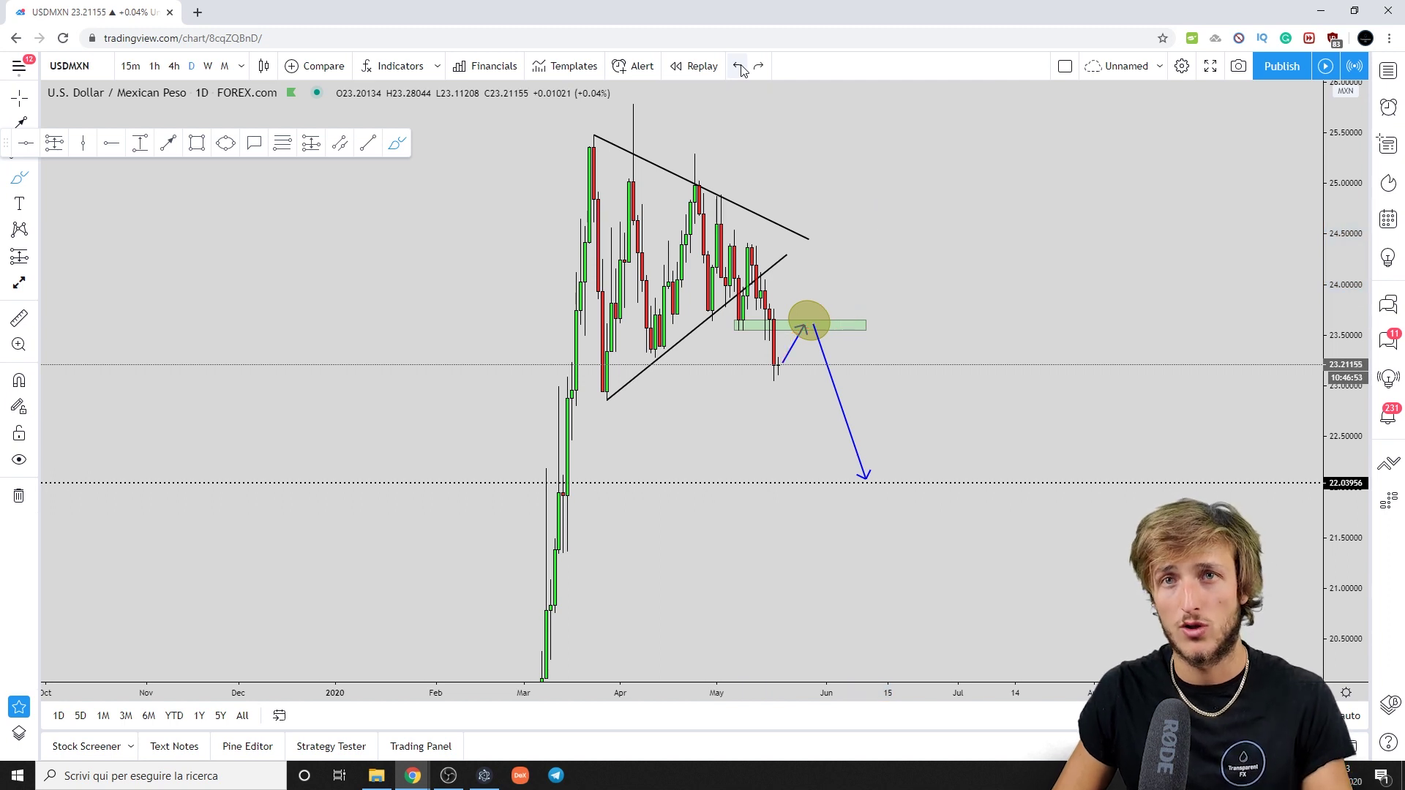